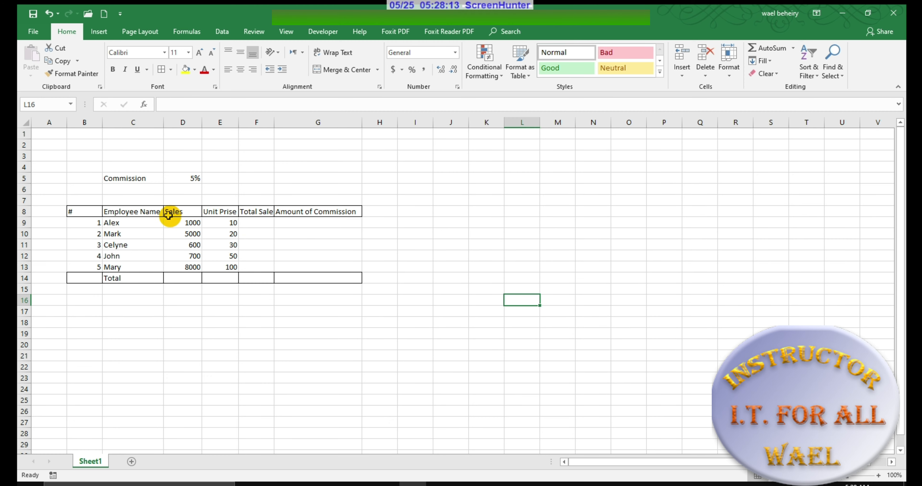
Step: Enter the formula =D9*E9 in F9 to multiply the first employee's sales by the unit price
{"action": "left_click", "coordinate": [194, 178]}
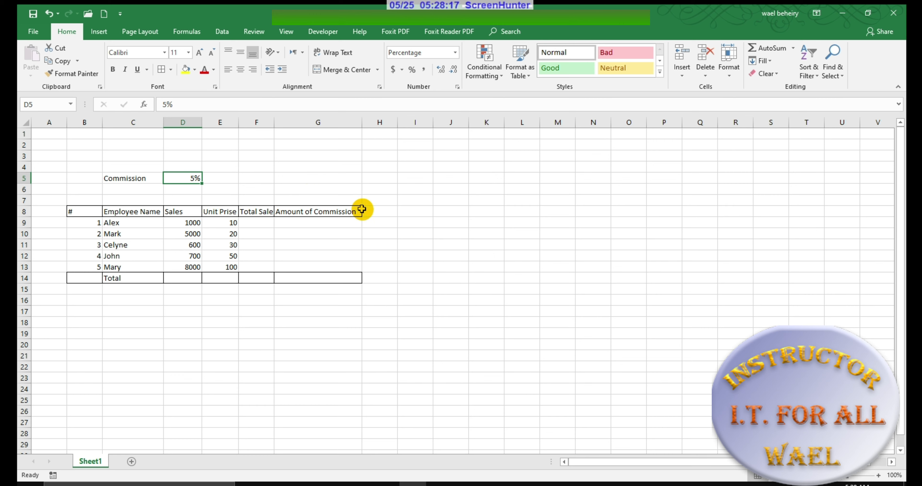
{"action": "left_click", "coordinate": [256, 224]}
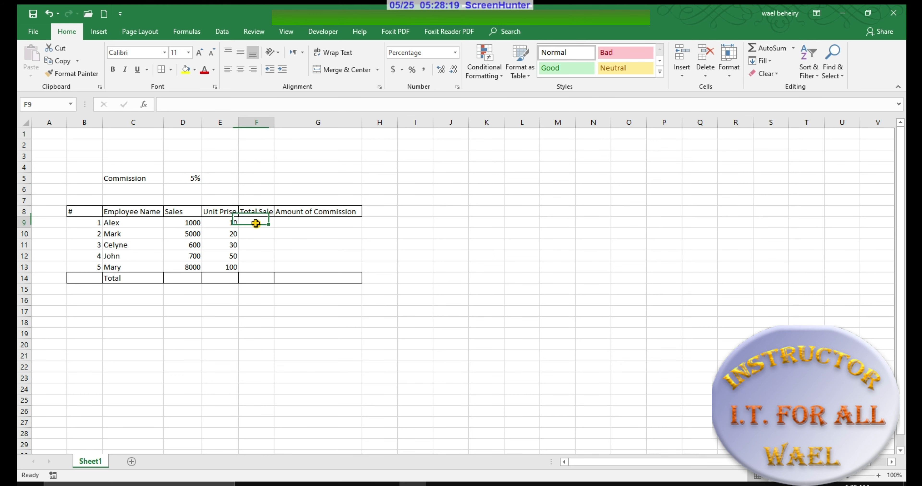
{"action": "left_click", "coordinate": [217, 107]}
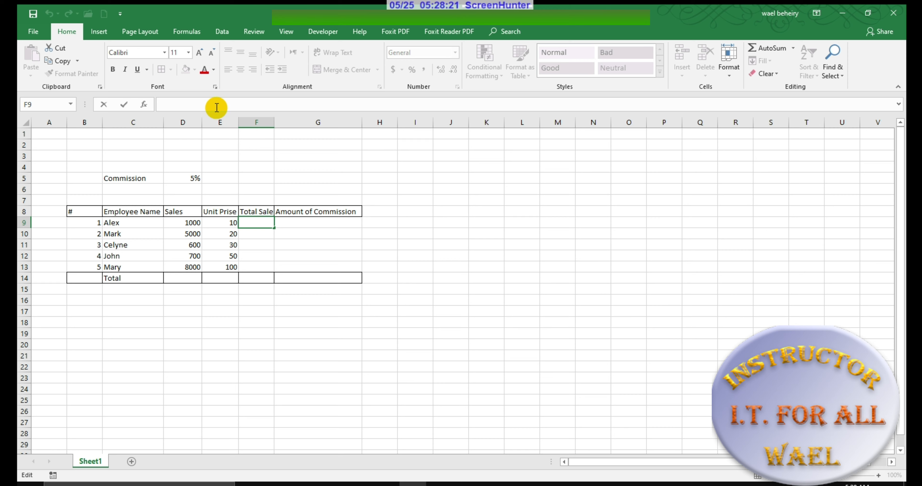
{"action": "type", "text": "="}
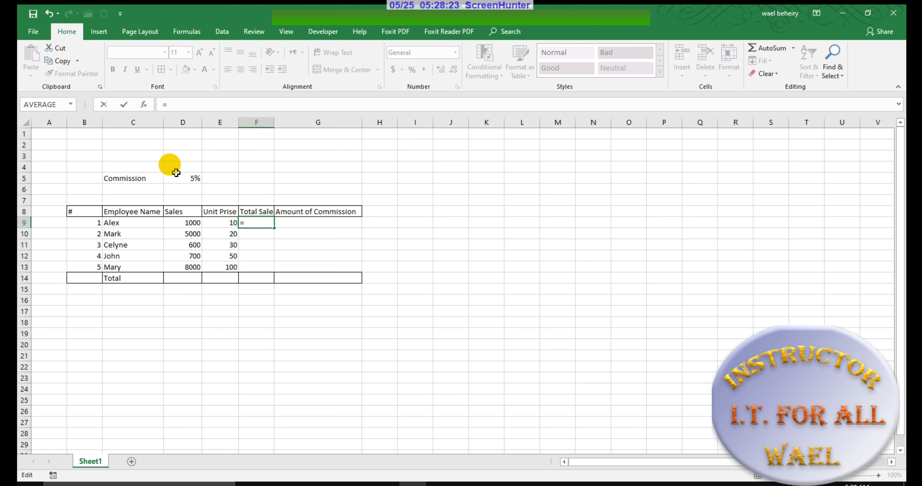
{"action": "left_click", "coordinate": [190, 223]}
{"action": "type", "text": "*"}
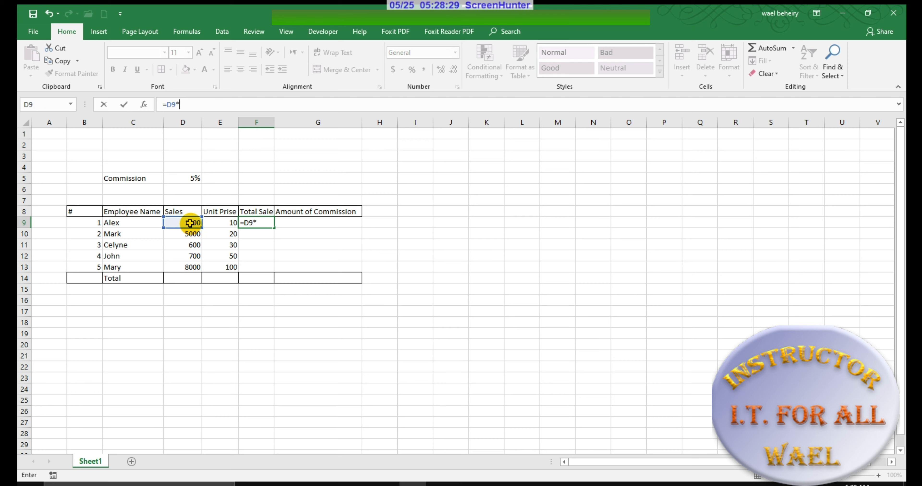
{"action": "left_click", "coordinate": [220, 223]}
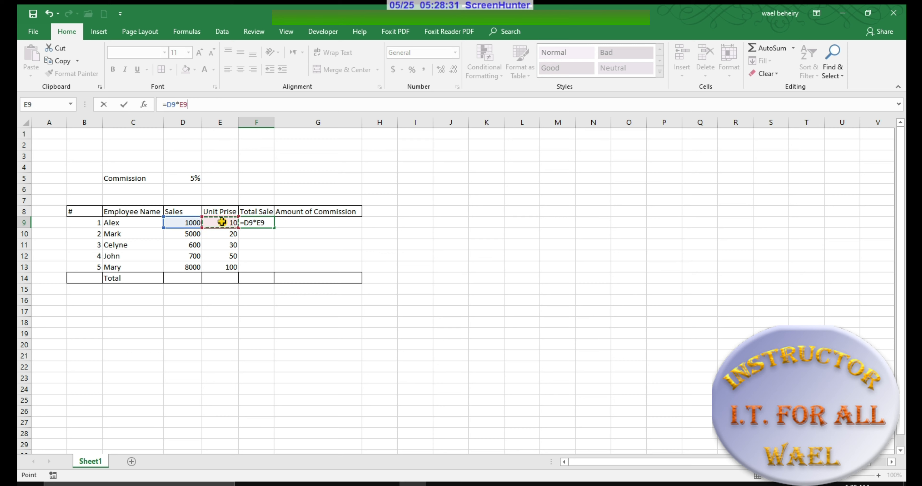
{"action": "key", "text": "Return"}
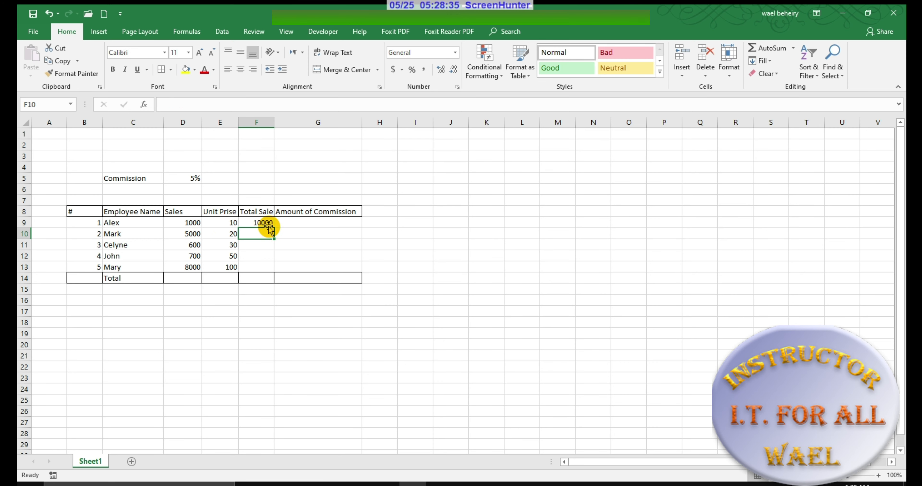
Step: Copy the Total Sale formula from F9 down through F13 and check the copied formulas in F10 and F11
{"action": "left_click", "coordinate": [258, 224]}
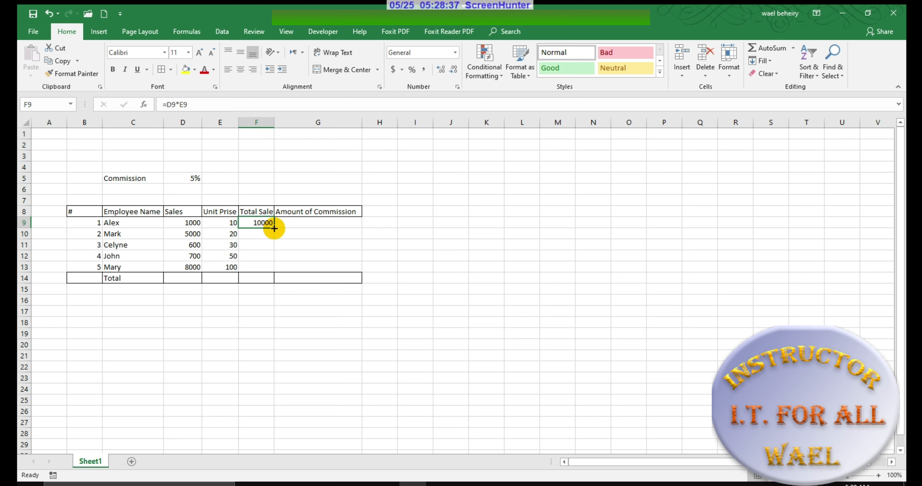
{"action": "left_click_drag", "start_coordinate": [275, 228], "coordinate": [274, 270]}
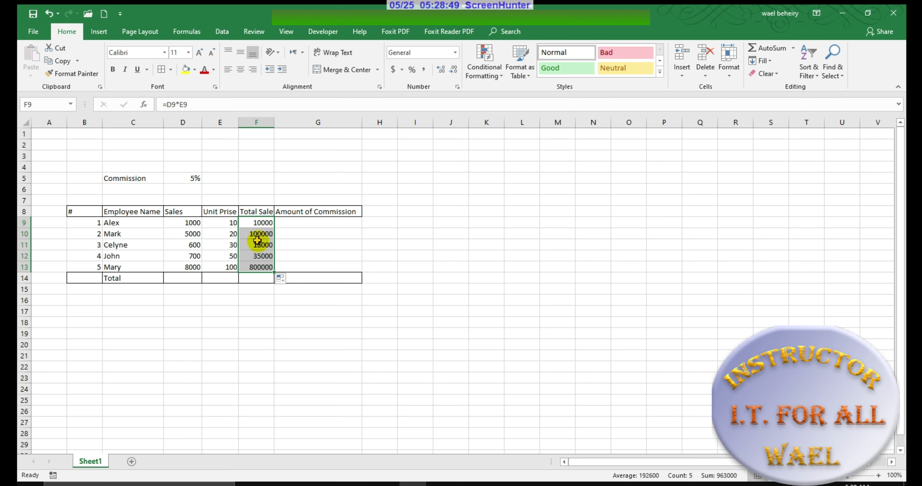
{"action": "left_click", "coordinate": [262, 233]}
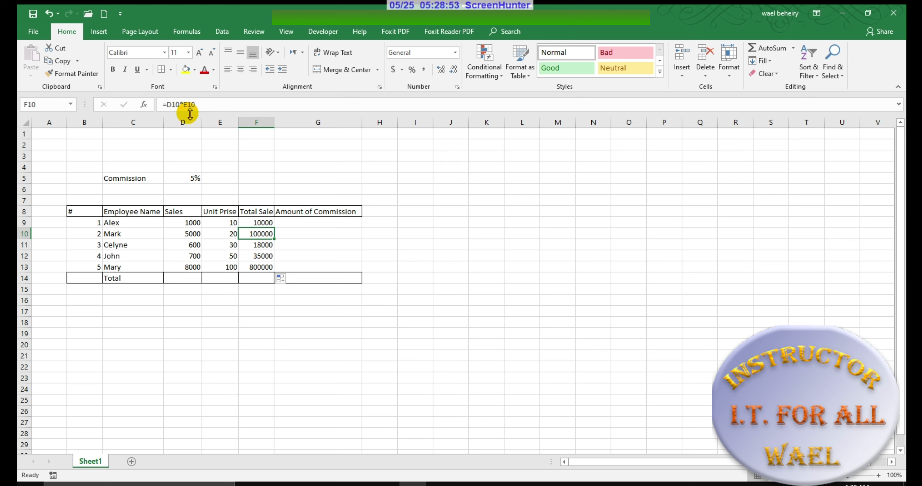
{"action": "left_click", "coordinate": [265, 247]}
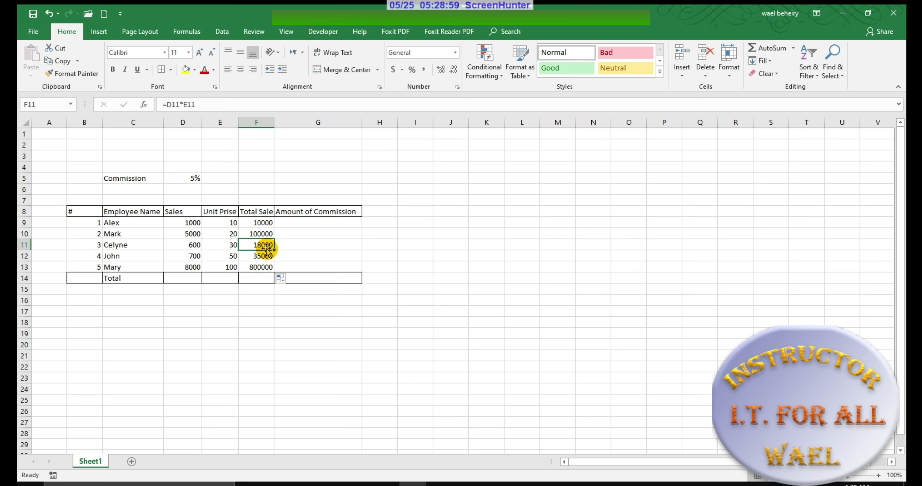
Step: Enter the formula =F9*D5 in G9, multiplying the total sale by the commission rate with relative references
{"action": "left_click", "coordinate": [310, 222]}
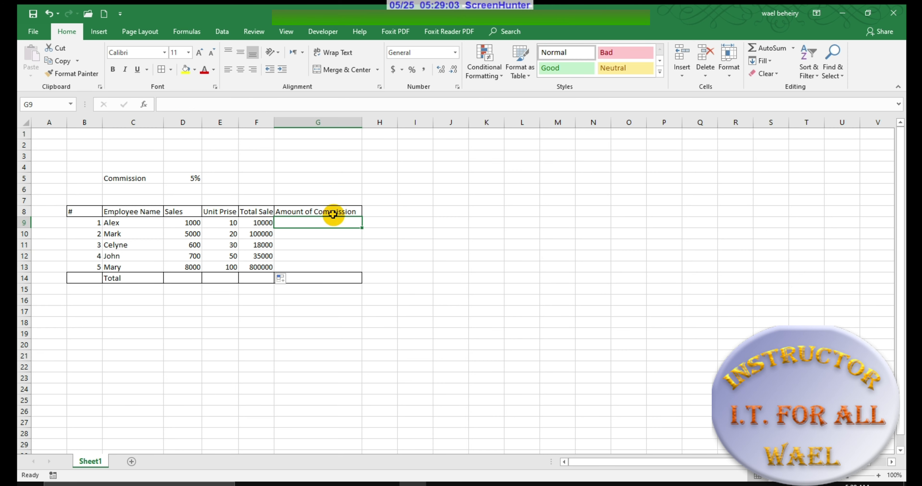
{"action": "type", "text": "="}
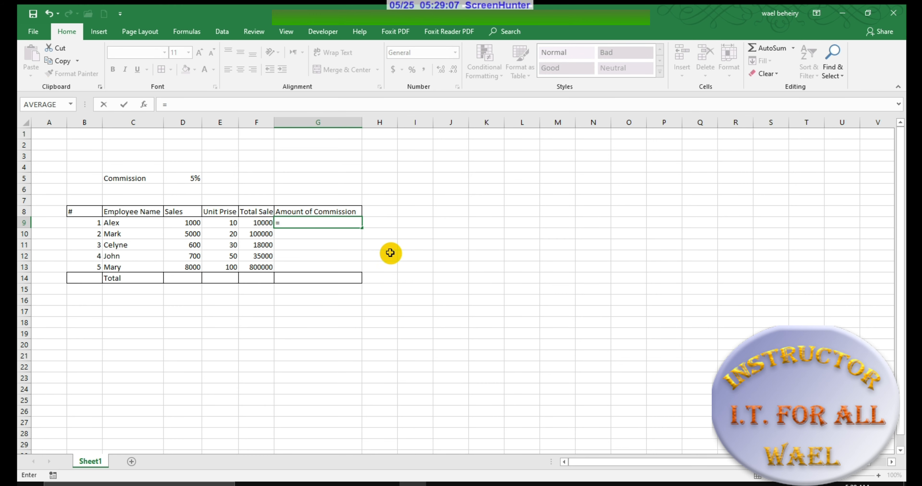
{"action": "left_click", "coordinate": [263, 221]}
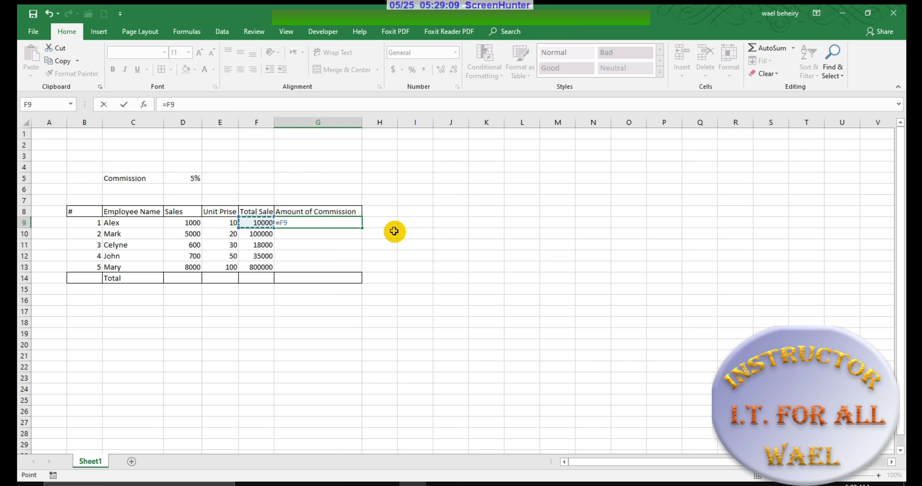
{"action": "type", "text": "*"}
{"action": "left_click", "coordinate": [195, 179]}
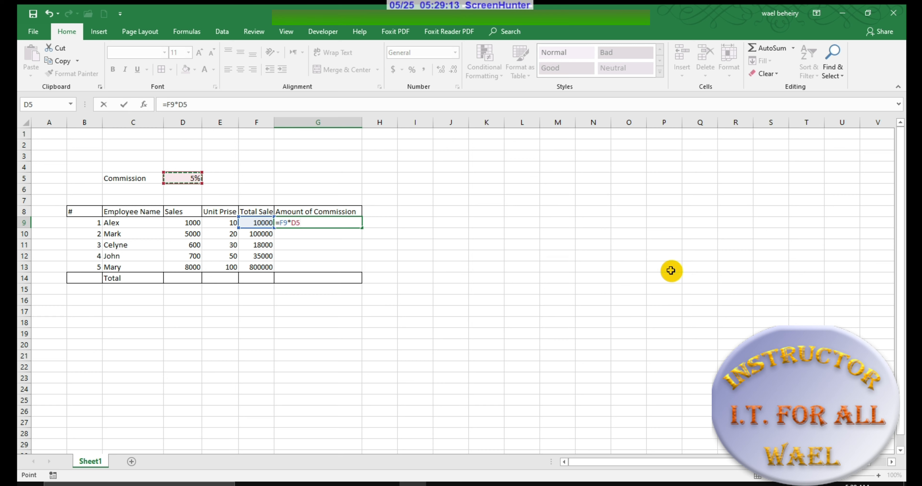
{"action": "key", "text": "Return"}
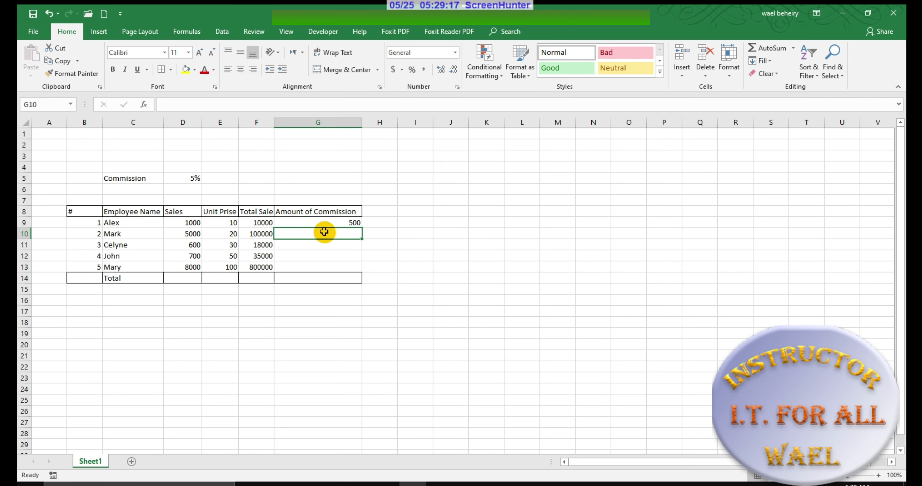
Step: Try to copy the relative-reference commission formula from G9 down through G13
{"action": "left_click", "coordinate": [327, 223]}
{"action": "left_click_drag", "start_coordinate": [361, 228], "coordinate": [354, 273]}
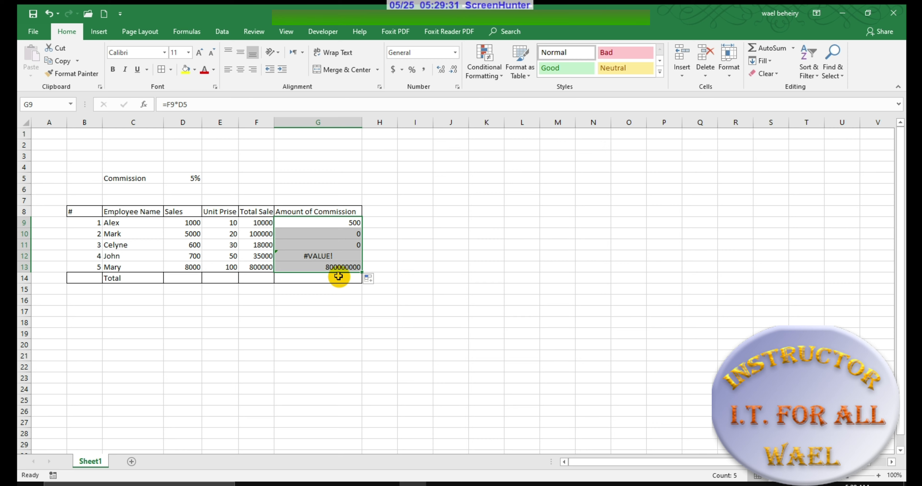
{"action": "left_click", "coordinate": [466, 277]}
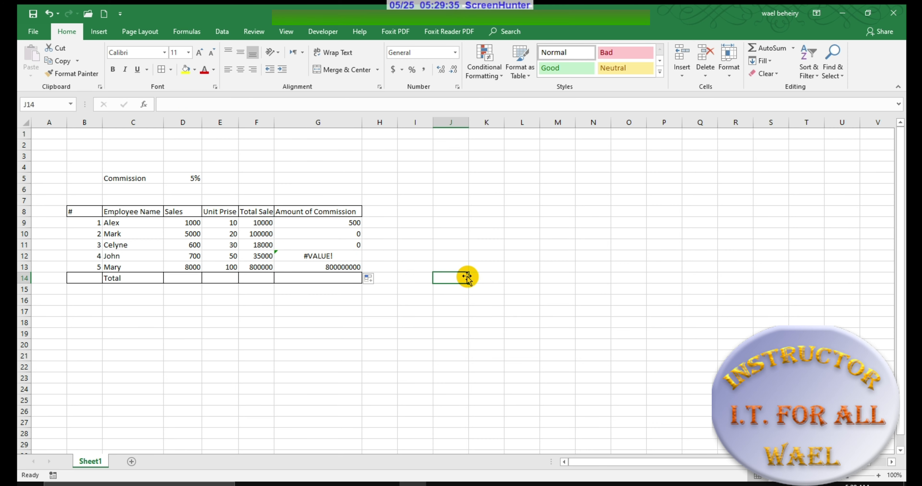
Step: Compare the commission formulas in G9 and G10 with the cells they refer to, including the rate in D5 and cell D6
{"action": "left_click", "coordinate": [351, 222]}
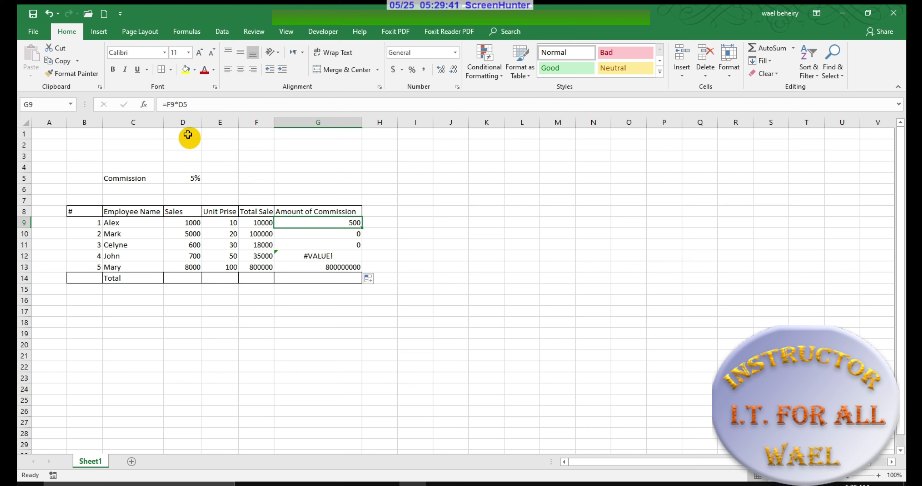
{"action": "left_click", "coordinate": [265, 222]}
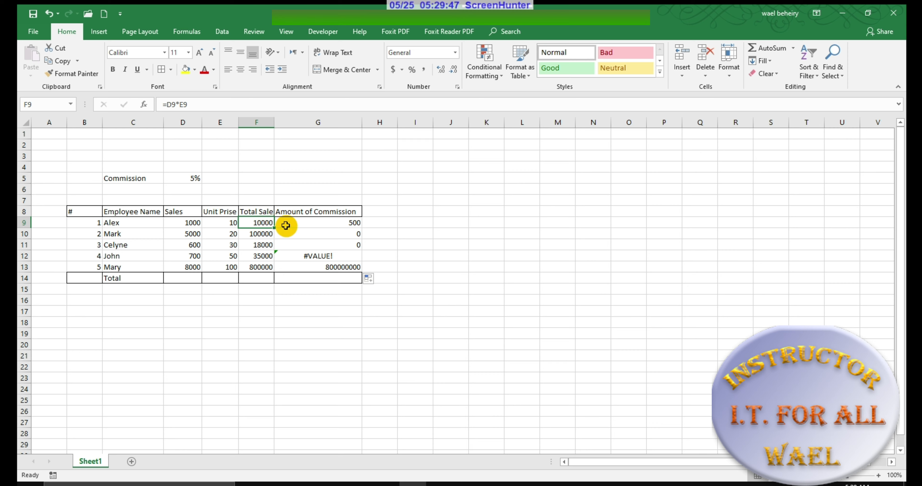
{"action": "left_click", "coordinate": [312, 223]}
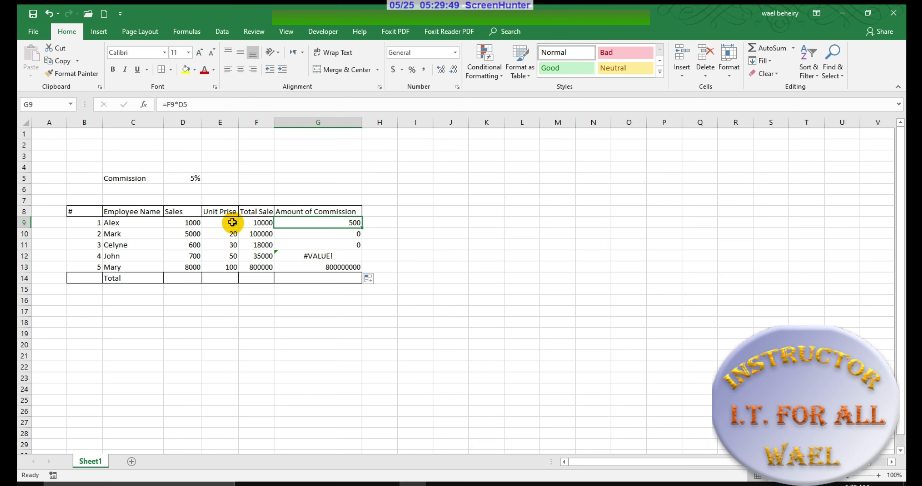
{"action": "left_click", "coordinate": [195, 177]}
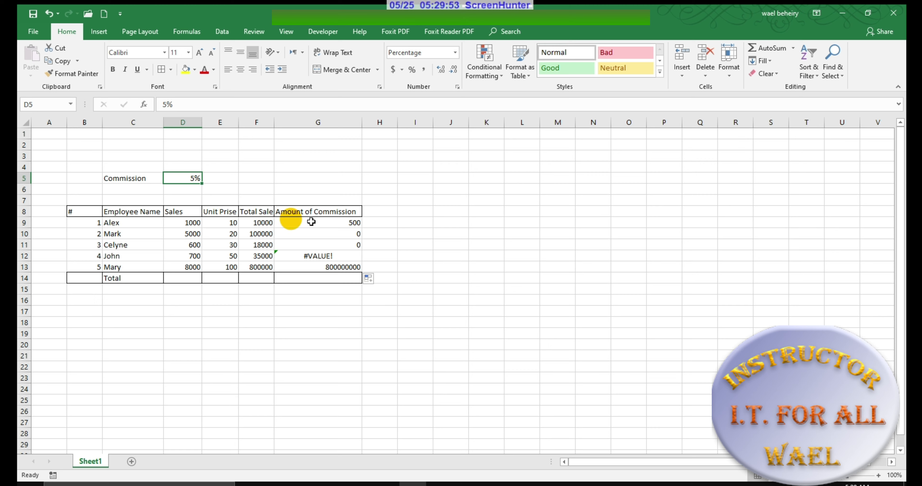
{"action": "left_click", "coordinate": [330, 225]}
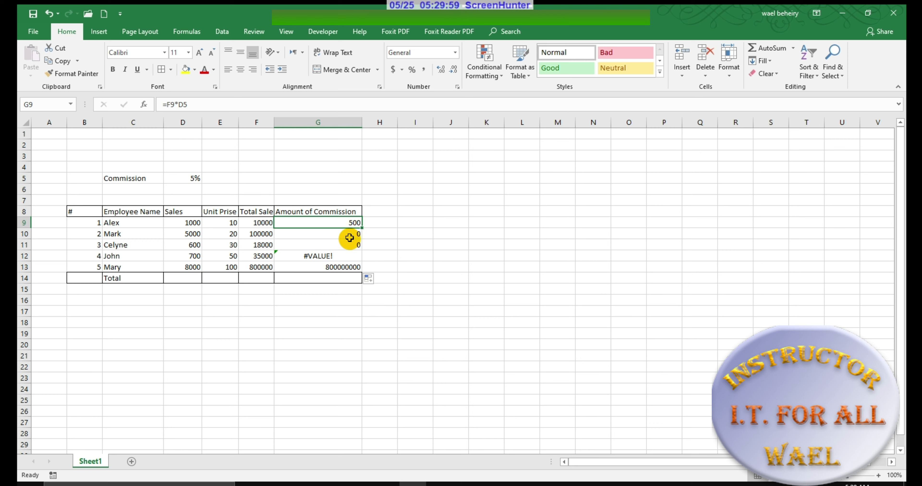
{"action": "left_click", "coordinate": [351, 234]}
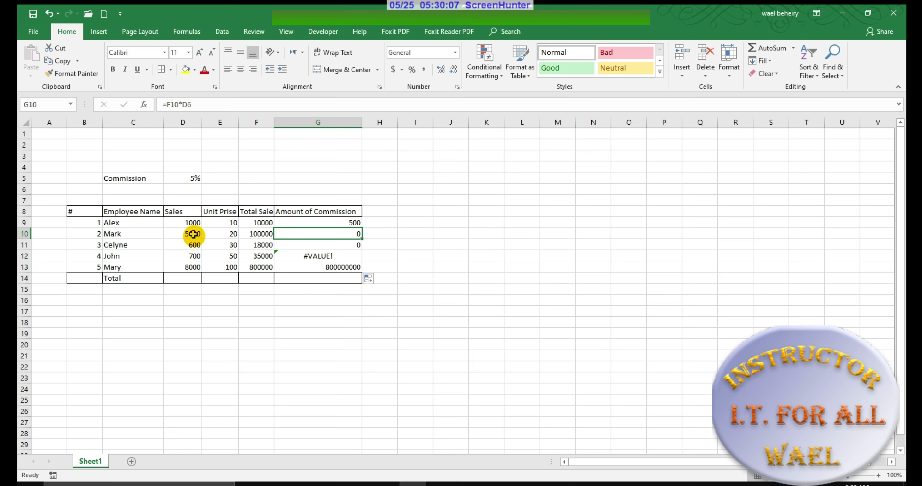
{"action": "left_click", "coordinate": [193, 179]}
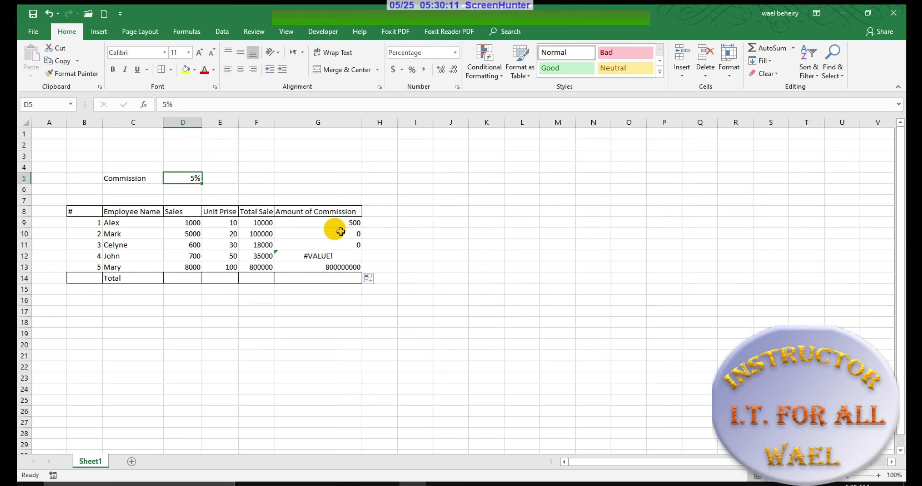
{"action": "left_click", "coordinate": [354, 234]}
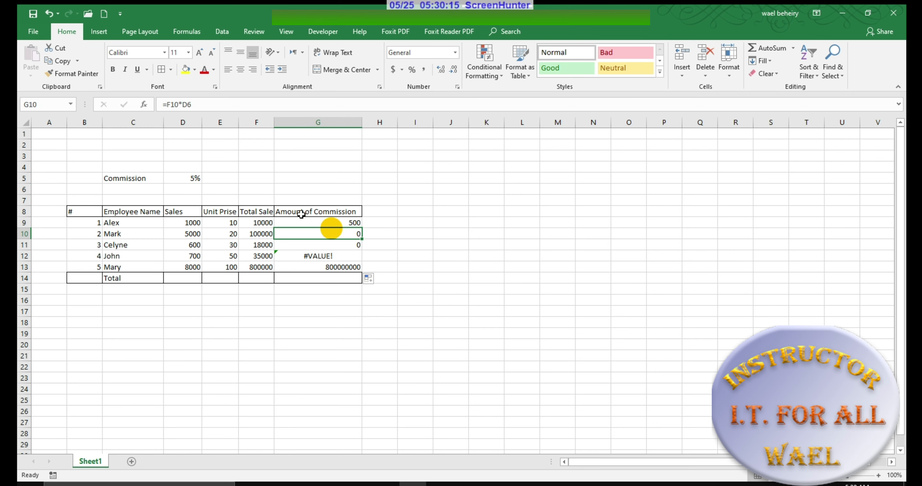
{"action": "left_click", "coordinate": [193, 190]}
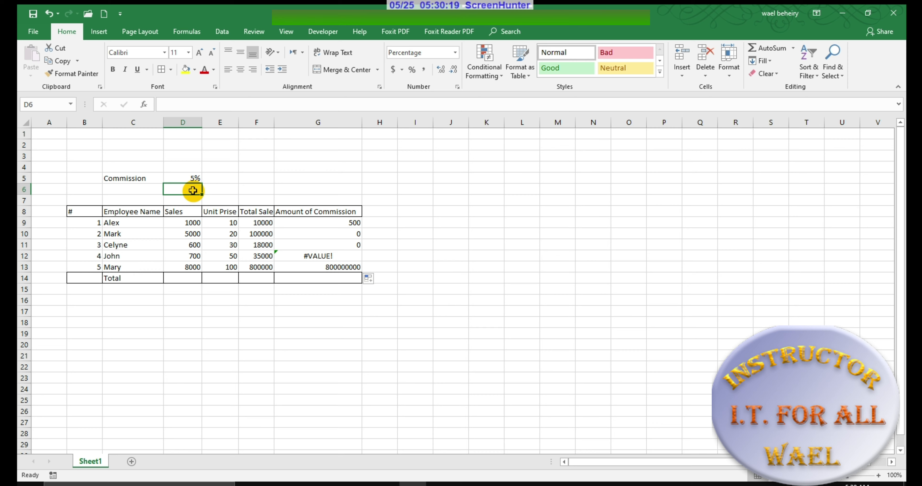
{"action": "left_click", "coordinate": [347, 236]}
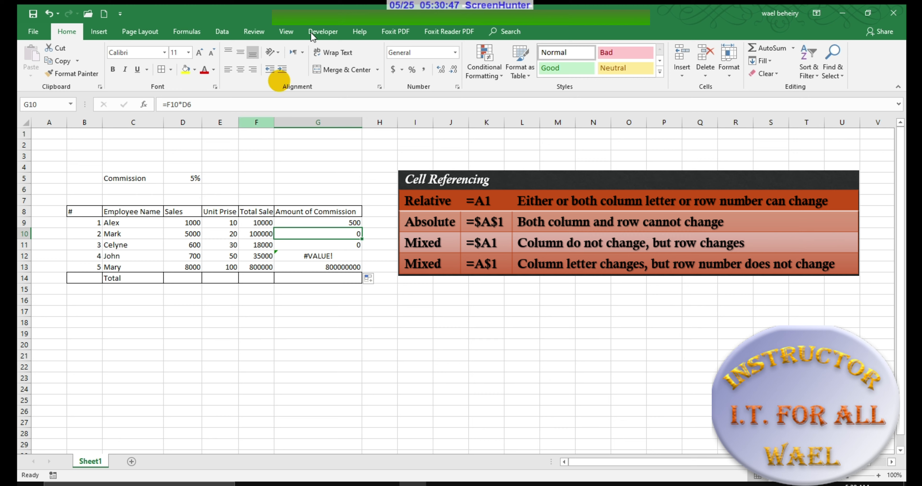
Step: Clear the commission formulas from G9:G13
{"action": "left_click_drag", "start_coordinate": [349, 224], "coordinate": [347, 265]}
{"action": "key", "text": "Delete"}
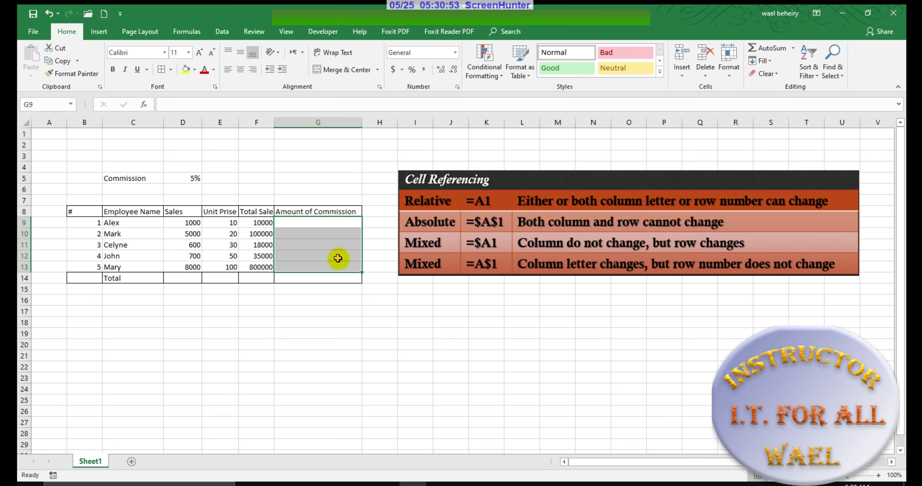
{"action": "left_click", "coordinate": [346, 225]}
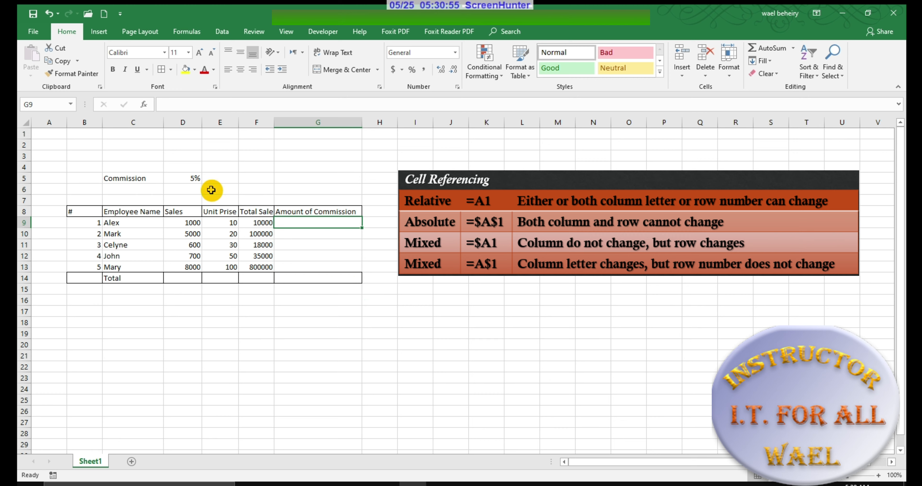
Step: Enter the formula =F9*$D$5 in G9, multiplying the total sale by an absolute reference to the commission rate
{"action": "left_click", "coordinate": [192, 180]}
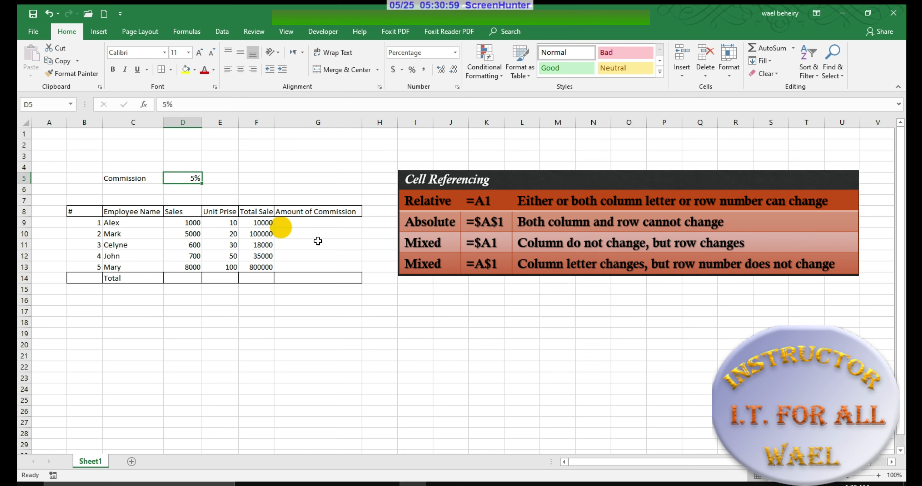
{"action": "left_click", "coordinate": [353, 225]}
{"action": "left_click", "coordinate": [258, 108]}
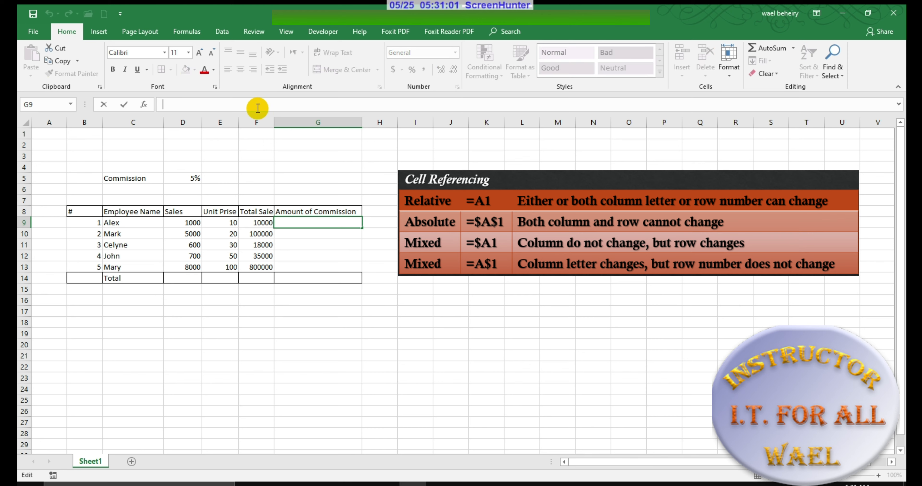
{"action": "type", "text": "="}
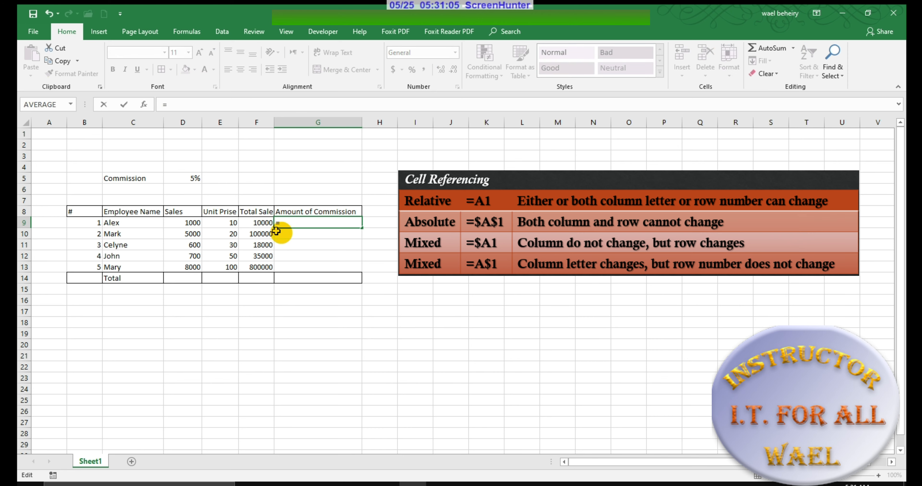
{"action": "left_click", "coordinate": [261, 223]}
{"action": "left_click", "coordinate": [329, 223]}
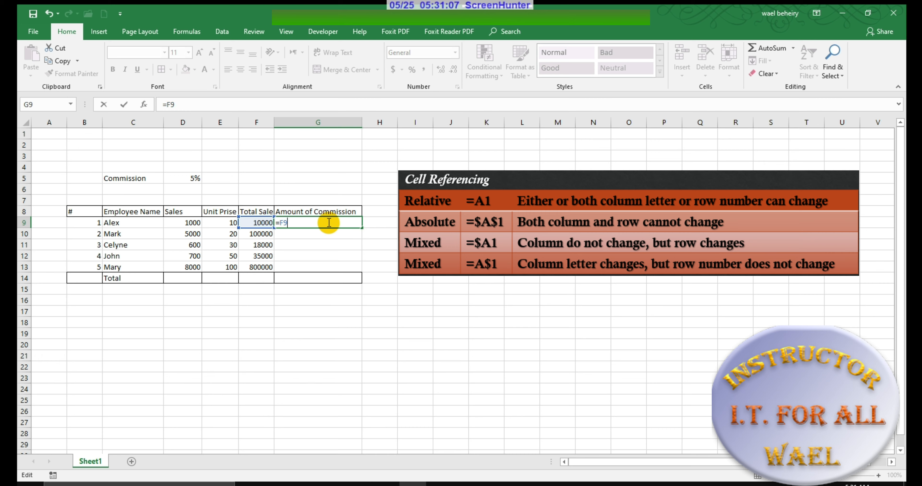
{"action": "type", "text": "*$"}
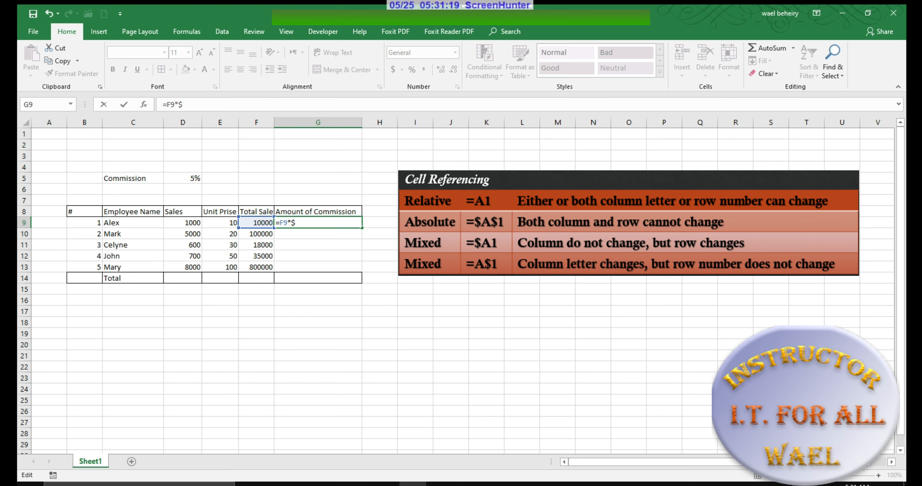
{"action": "type", "text": "D$5"}
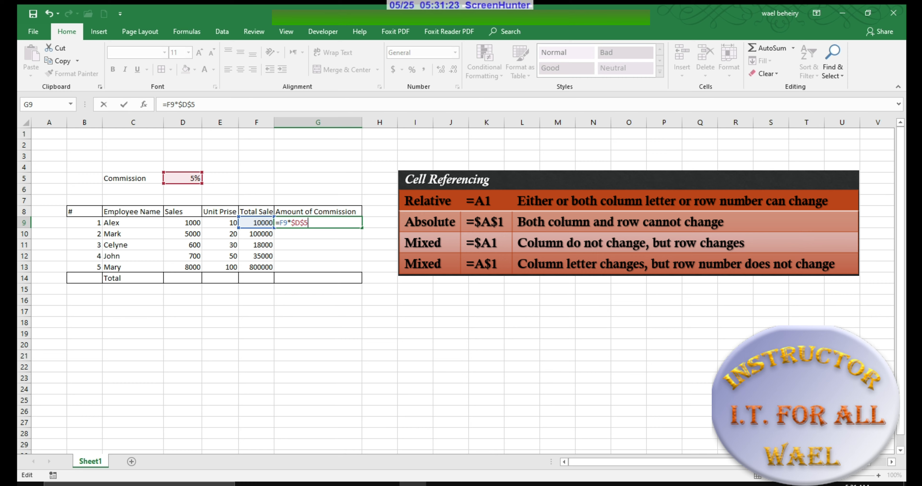
{"action": "key", "text": "Return"}
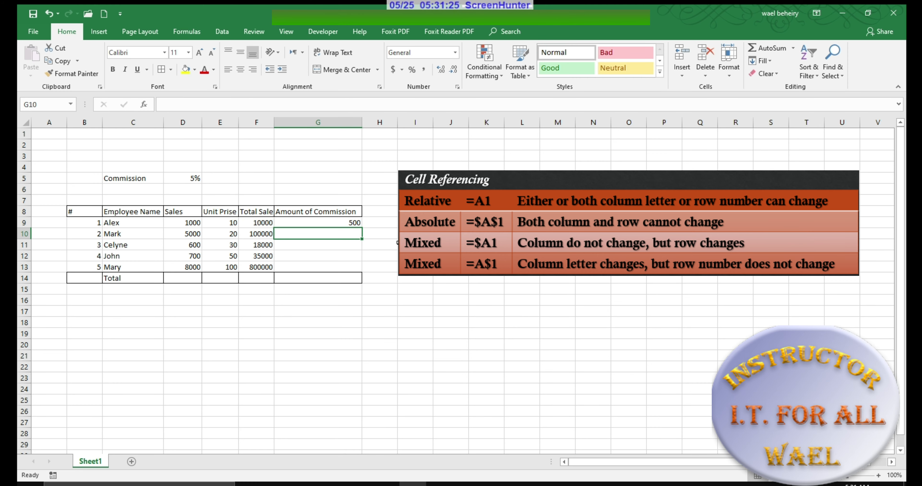
Step: Copy the absolute-reference commission formula from G9 down through G13
{"action": "left_click", "coordinate": [349, 221]}
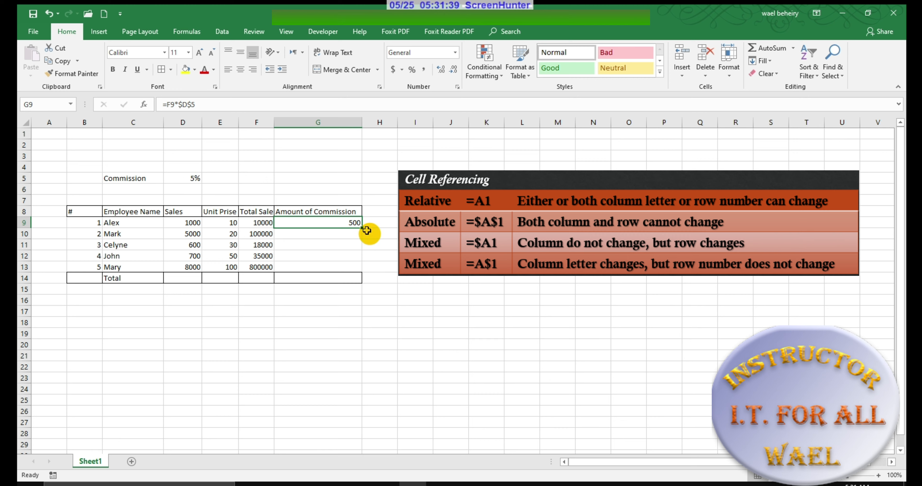
{"action": "left_click_drag", "start_coordinate": [365, 228], "coordinate": [358, 268]}
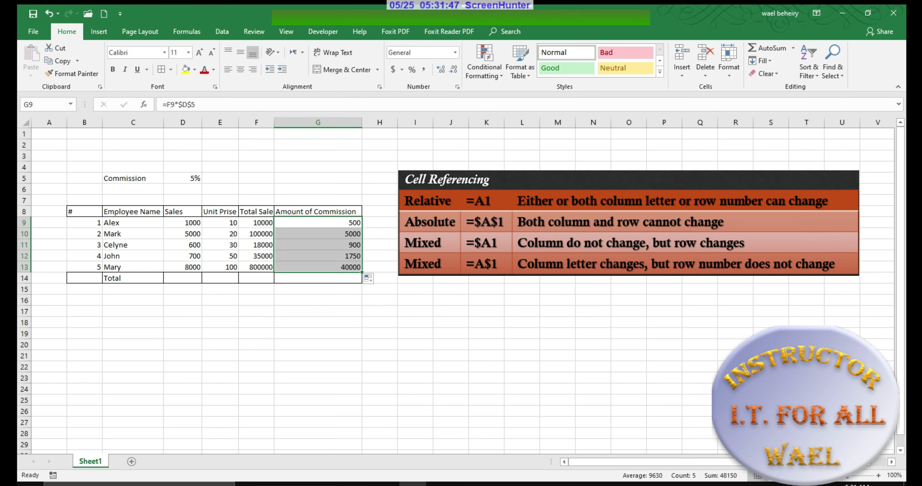
{"action": "left_click", "coordinate": [354, 257]}
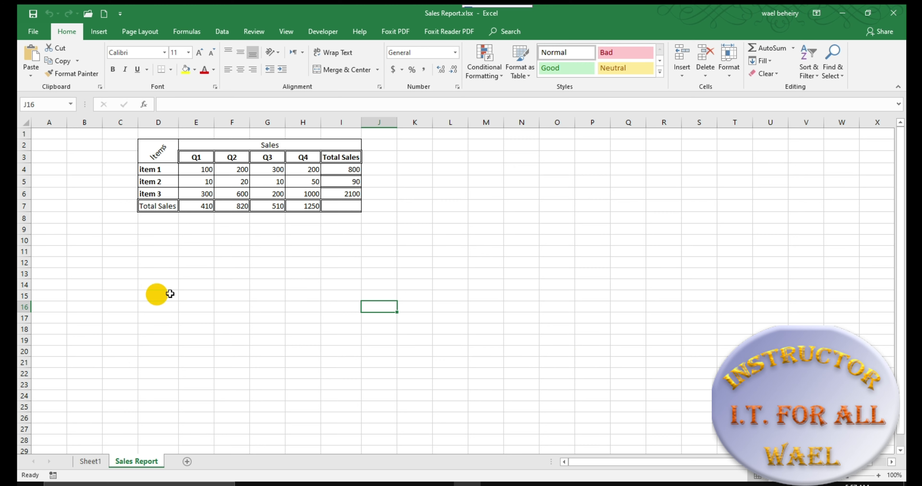
Step: Check the total sales formula for item 1 in I4, and add the heading Average in J3
{"action": "left_click", "coordinate": [351, 170]}
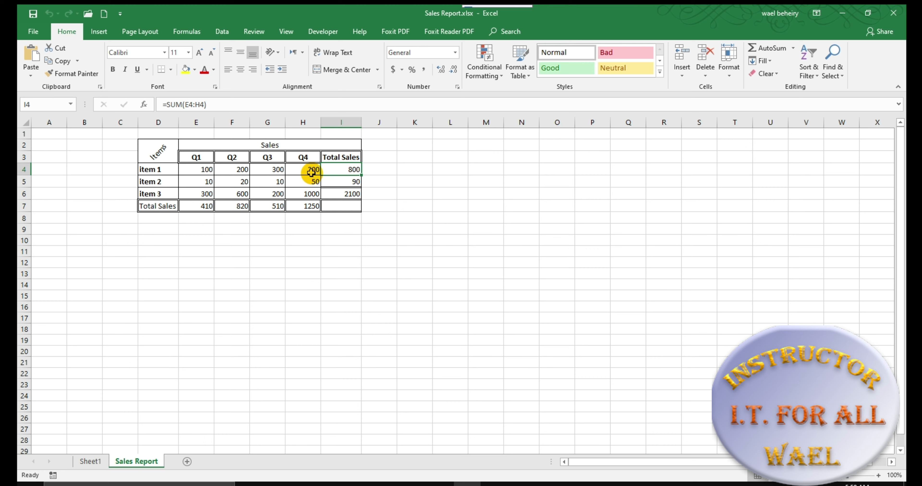
{"action": "left_click", "coordinate": [373, 157]}
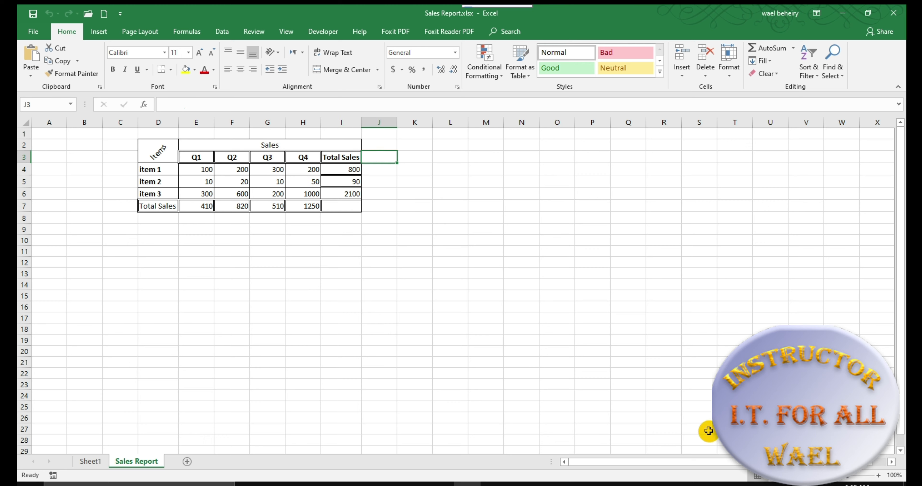
{"action": "type", "text": "Average"}
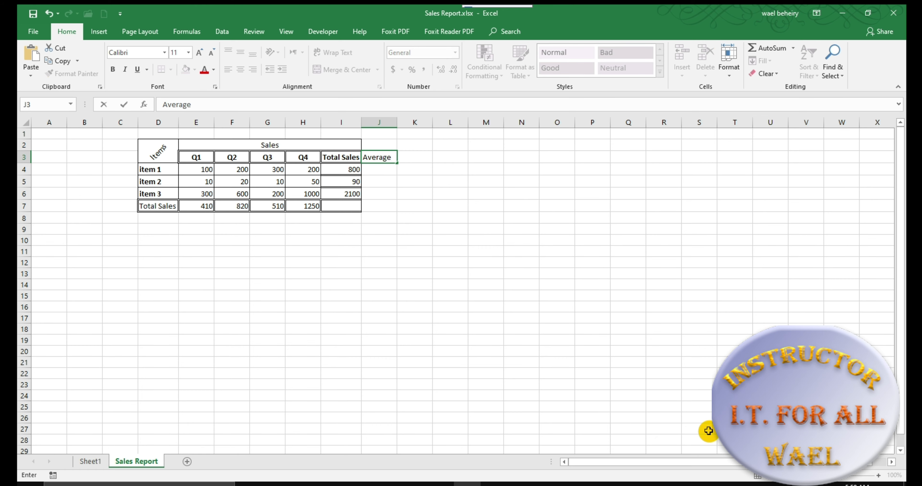
{"action": "key", "text": "Return"}
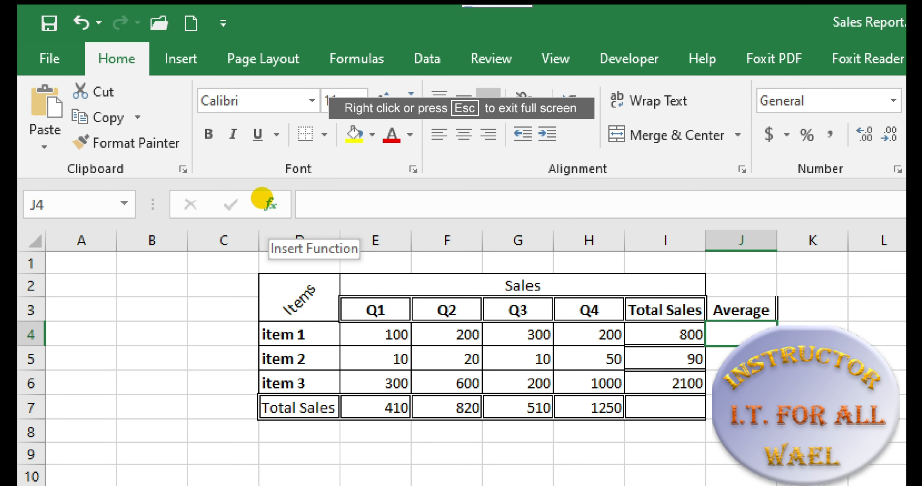
{"action": "mouse_move", "coordinate": [285, 200]}
{"action": "left_mouse_down"}
{"action": "mouse_move", "coordinate": [286, 215]}
{"action": "mouse_move", "coordinate": [257, 213]}
{"action": "mouse_move", "coordinate": [264, 194]}
{"action": "left_mouse_up"}
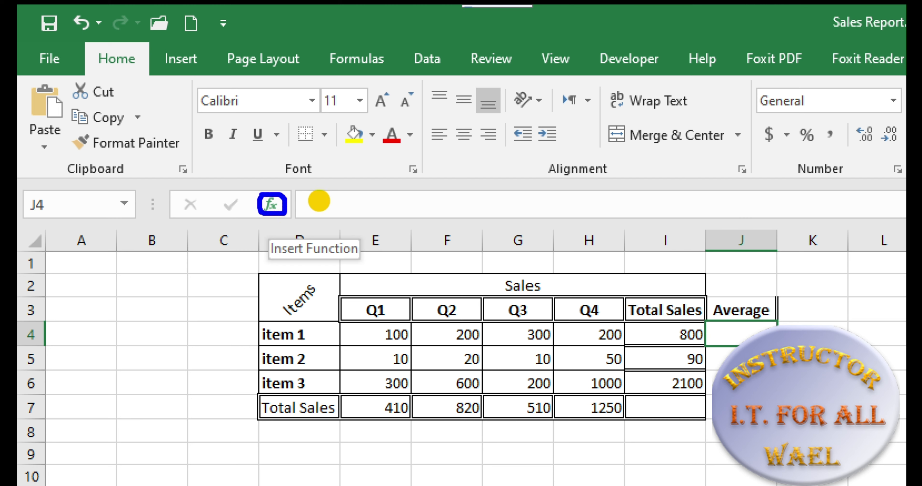
{"action": "key", "text": "Escape"}
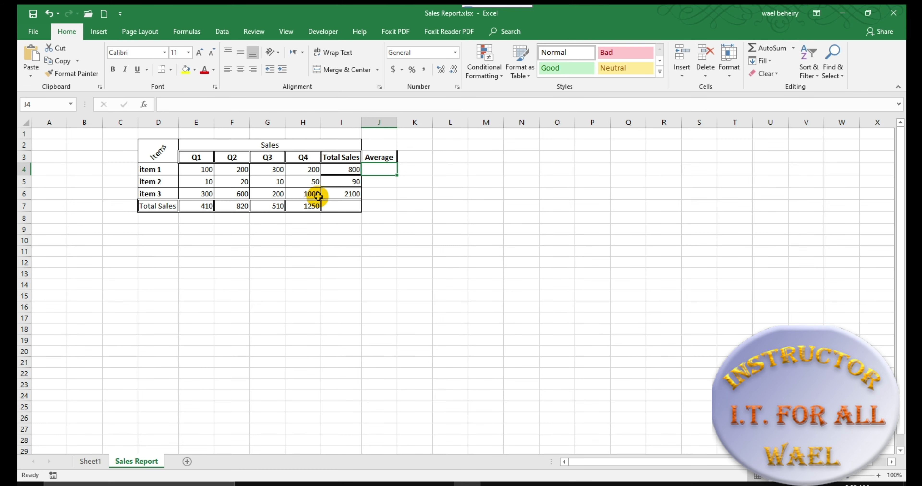
Step: Start inserting a function in J4 and search the available functions for average
{"action": "left_click", "coordinate": [143, 105]}
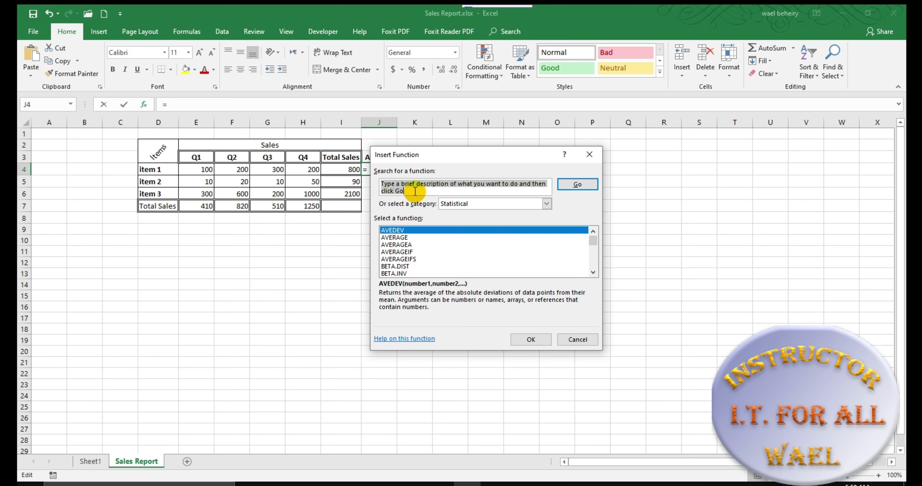
{"action": "key", "text": "BackSpace"}
{"action": "type", "text": "ave"}
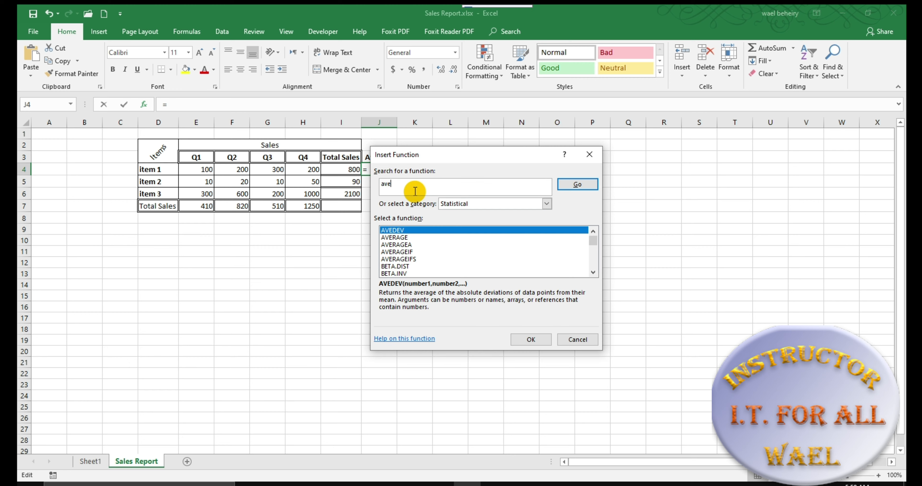
{"action": "type", "text": "rage"}
{"action": "left_click", "coordinate": [582, 185]}
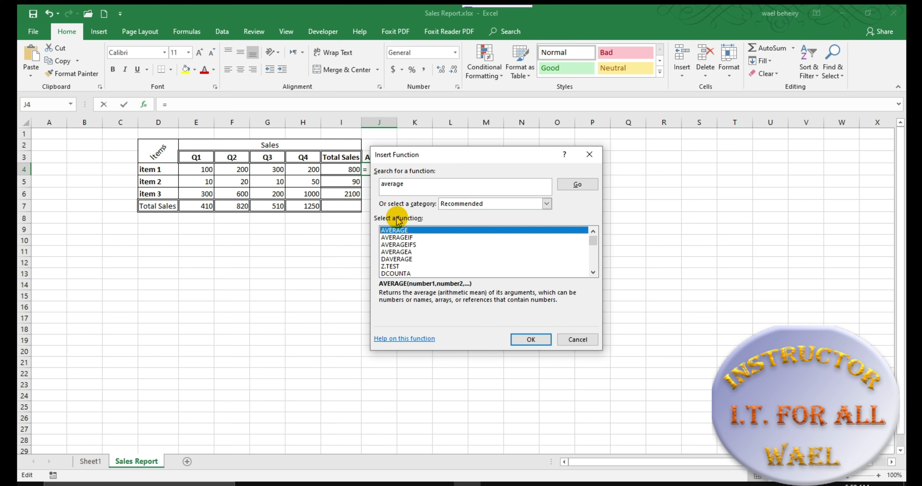
Step: Clear the function search text and look through the available function categories
{"action": "left_click", "coordinate": [415, 184]}
{"action": "left_click", "coordinate": [415, 184]}
{"action": "key", "text": "BackSpace"}
{"action": "key", "text": "BackSpace"}
{"action": "key", "text": "BackSpace"}
{"action": "key", "text": "BackSpace"}
{"action": "key", "text": "BackSpace"}
{"action": "key", "text": "BackSpace"}
{"action": "key", "text": "BackSpace"}
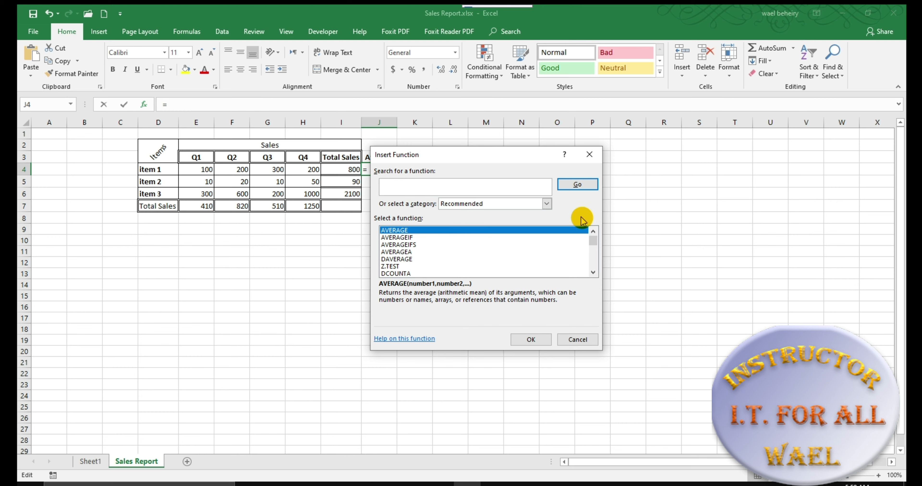
{"action": "left_click", "coordinate": [546, 204]}
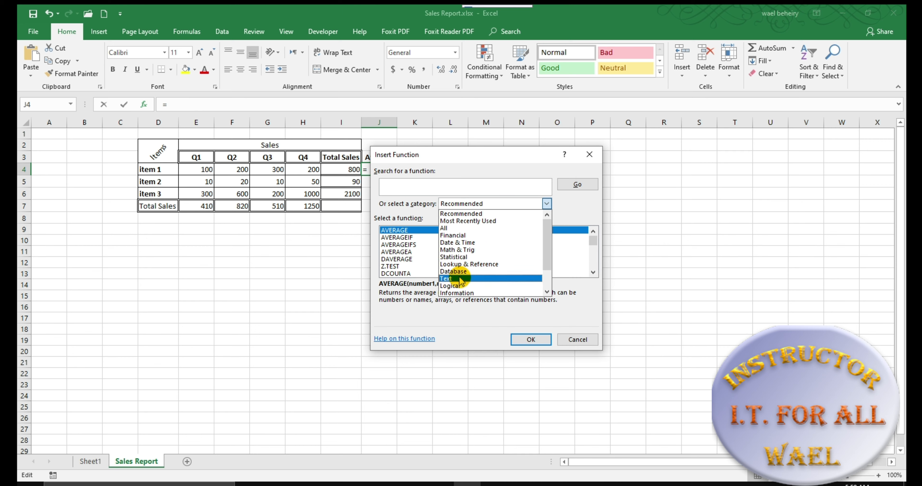
{"action": "left_click", "coordinate": [459, 328]}
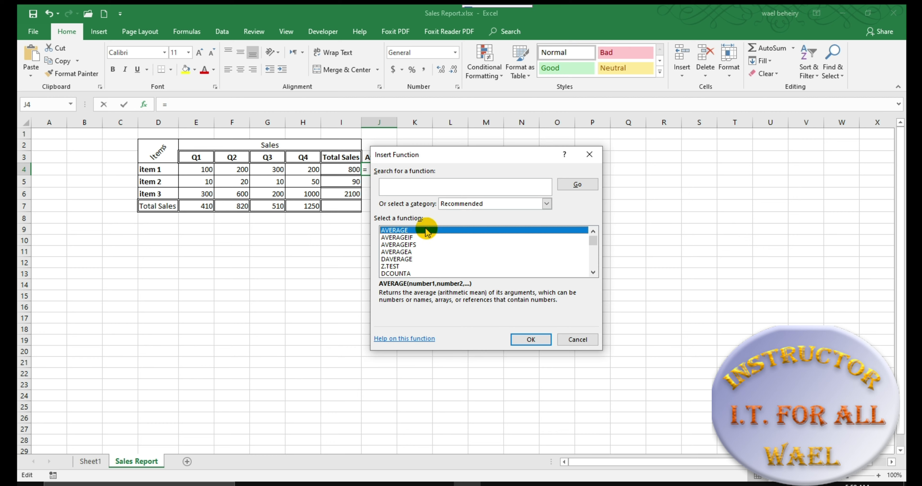
Step: Insert the AVERAGE function in J4 over the quarterly sales E4:H4 and copy it down through J6
{"action": "left_click", "coordinate": [521, 343]}
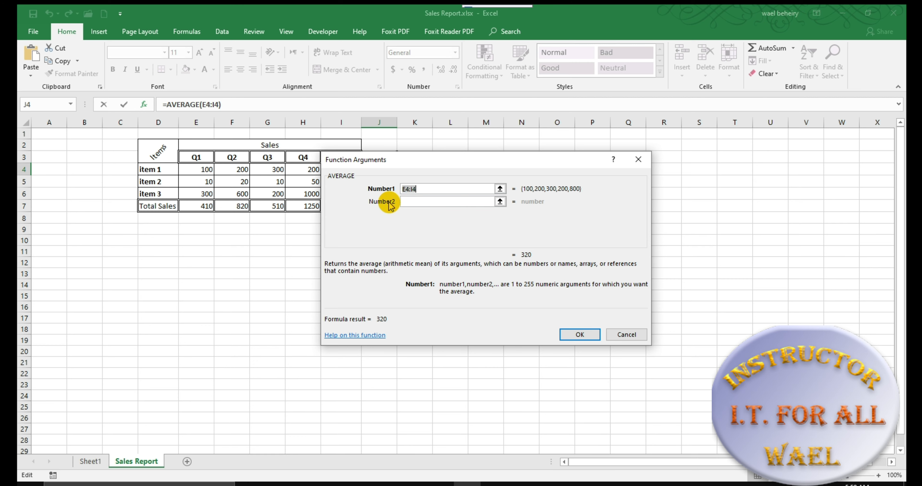
{"action": "left_click_drag", "start_coordinate": [409, 159], "coordinate": [493, 159]}
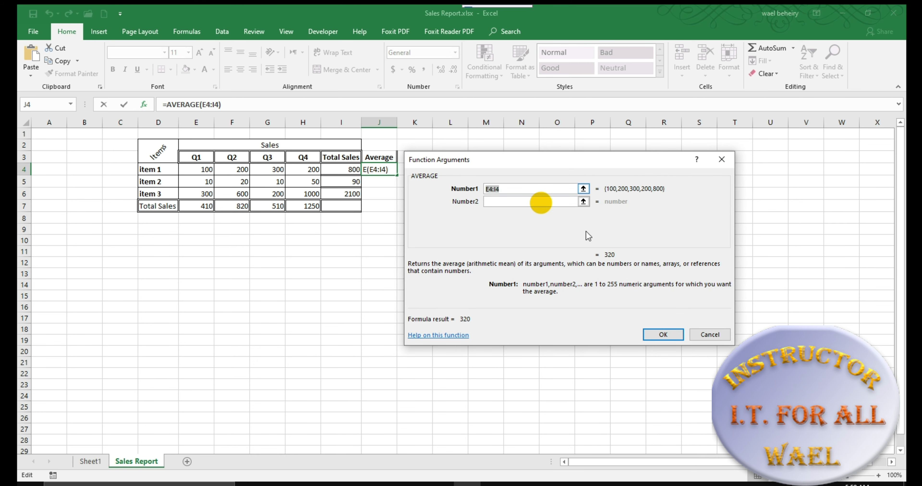
{"action": "left_click", "coordinate": [583, 189]}
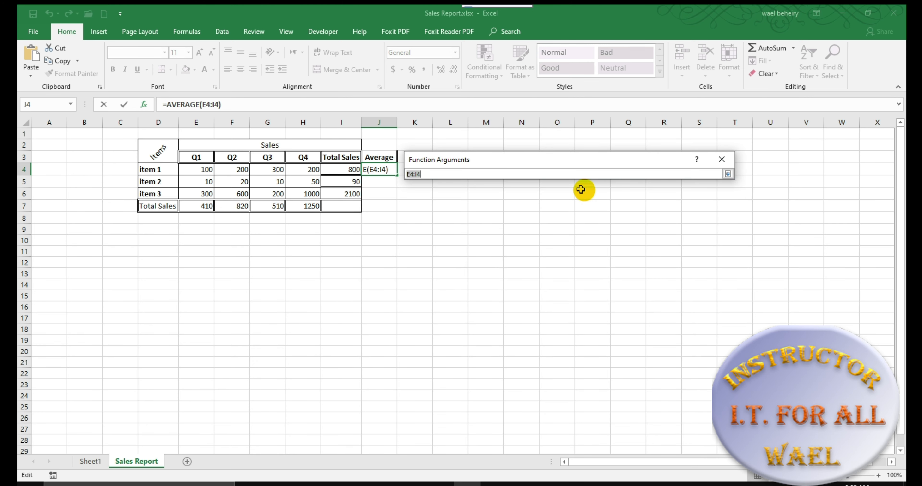
{"action": "left_click", "coordinate": [196, 168]}
{"action": "left_click_drag", "start_coordinate": [196, 168], "coordinate": [300, 168]}
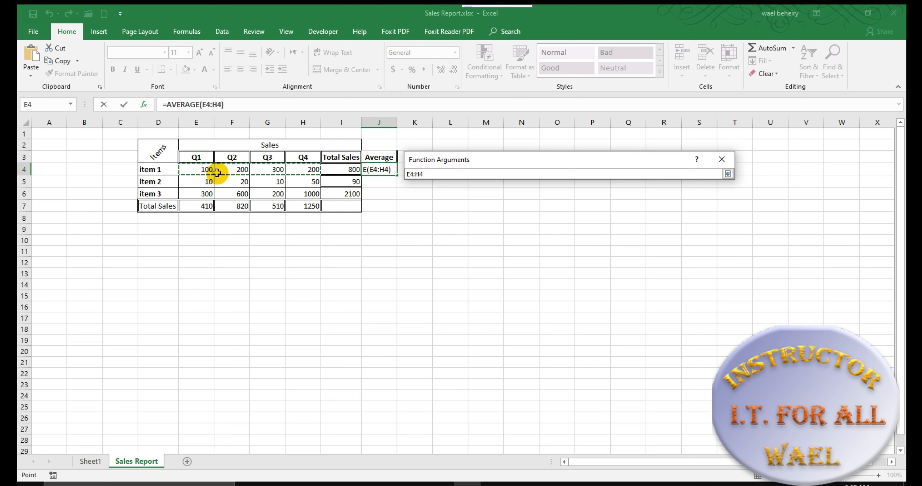
{"action": "left_click", "coordinate": [728, 174]}
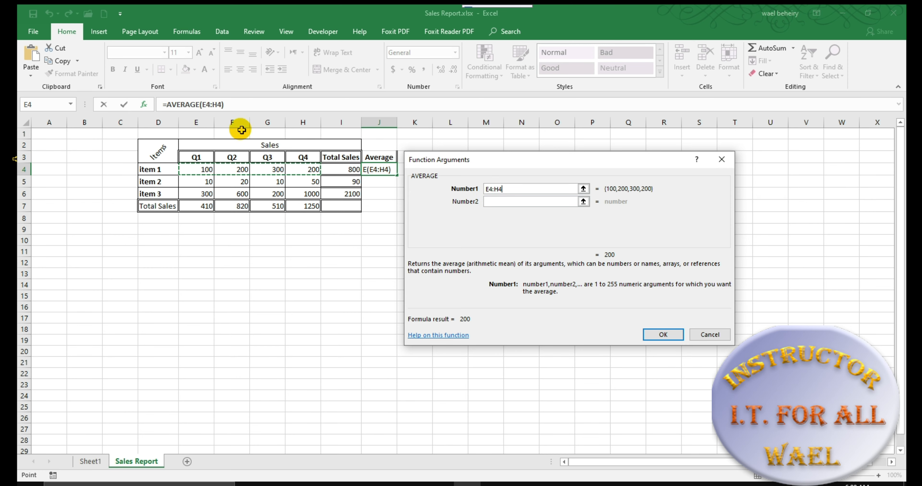
{"action": "left_click", "coordinate": [663, 336]}
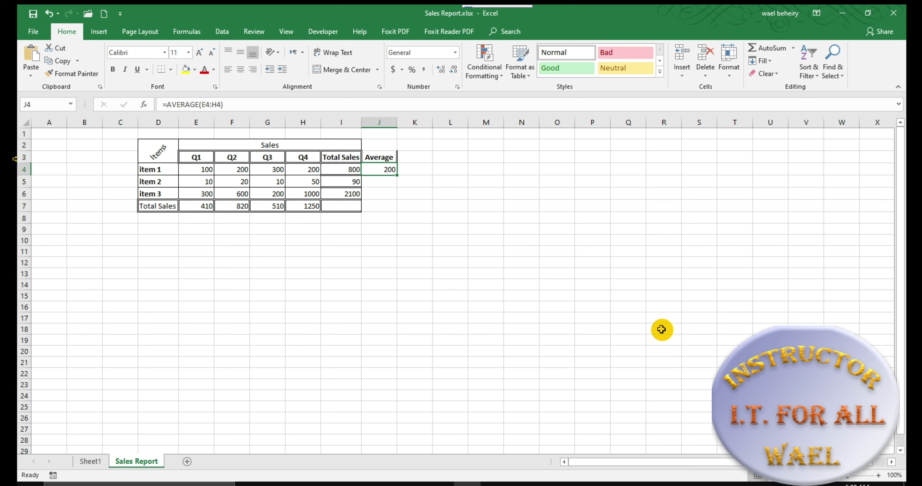
{"action": "left_click_drag", "start_coordinate": [396, 175], "coordinate": [396, 195]}
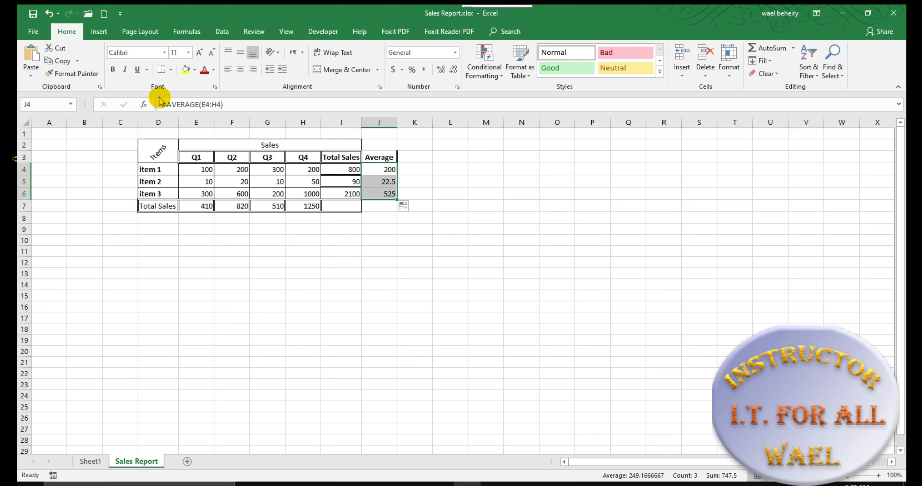
Step: Examine the Function Library, from Insert Function, AutoSum and Recently Used through the Financial, Logical, Text, Date & Time, Lookup & Reference and Math & Trig categories
{"action": "left_click", "coordinate": [186, 35]}
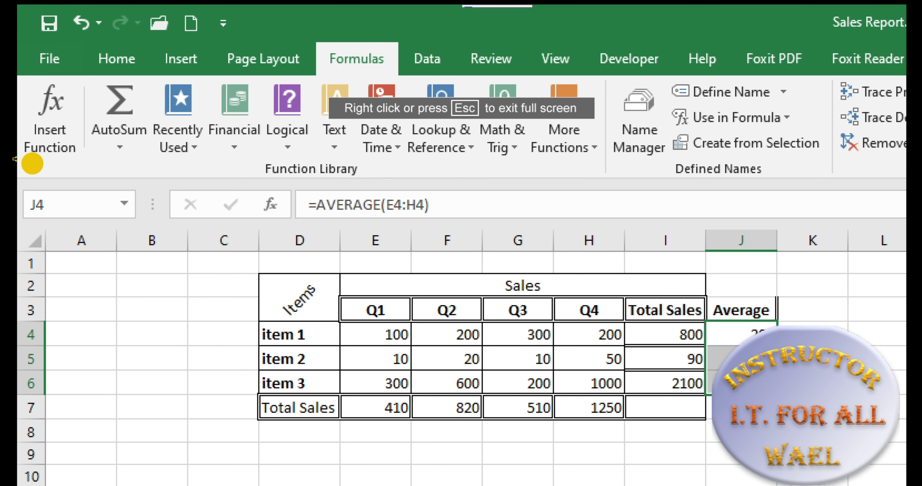
{"action": "left_click_drag", "start_coordinate": [30, 161], "coordinate": [77, 162]}
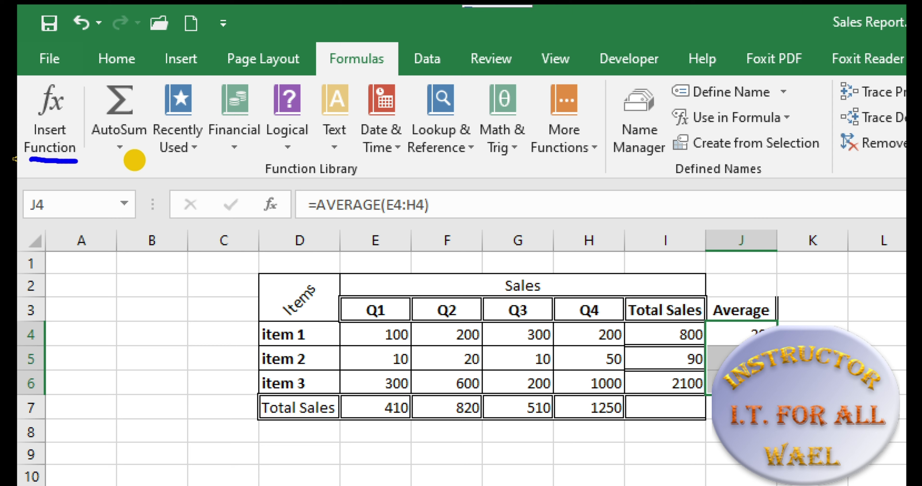
{"action": "left_click_drag", "start_coordinate": [100, 155], "coordinate": [194, 161]}
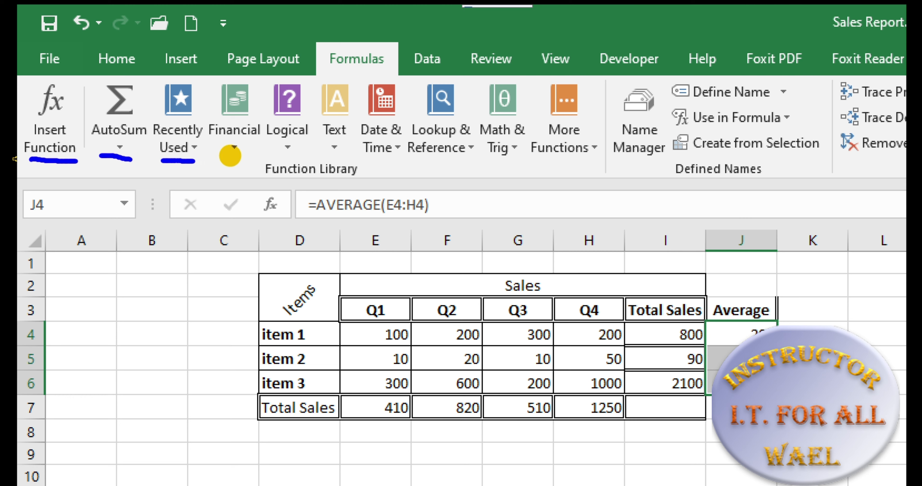
{"action": "left_click_drag", "start_coordinate": [220, 155], "coordinate": [236, 158]}
{"action": "left_click", "coordinate": [279, 152]}
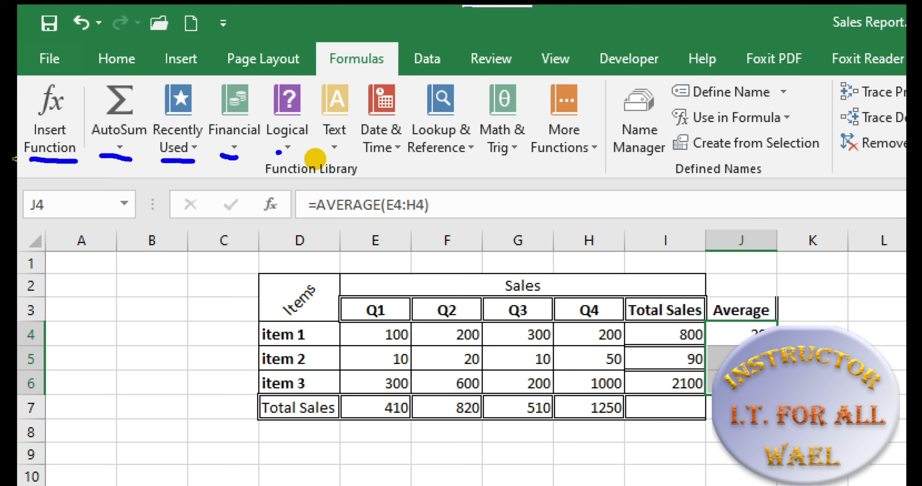
{"action": "left_click_drag", "start_coordinate": [327, 154], "coordinate": [454, 158]}
{"action": "left_click", "coordinate": [485, 157]}
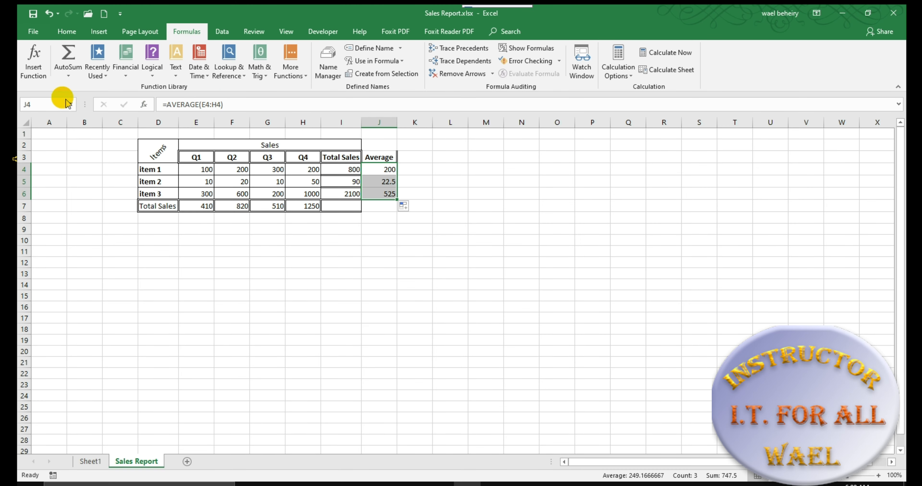
Step: Examine the arguments of the AVERAGE function in J4 and the function categories available for J7, leaving both unchanged
{"action": "left_click", "coordinate": [144, 104]}
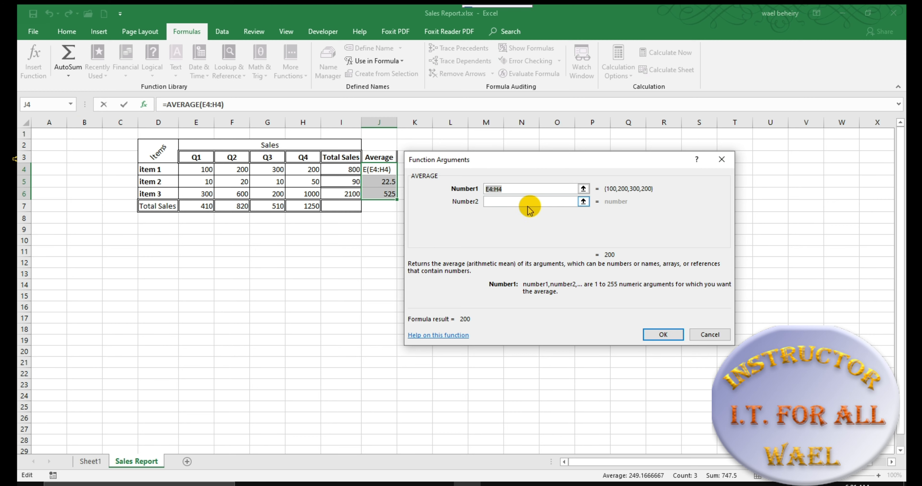
{"action": "left_click", "coordinate": [709, 336]}
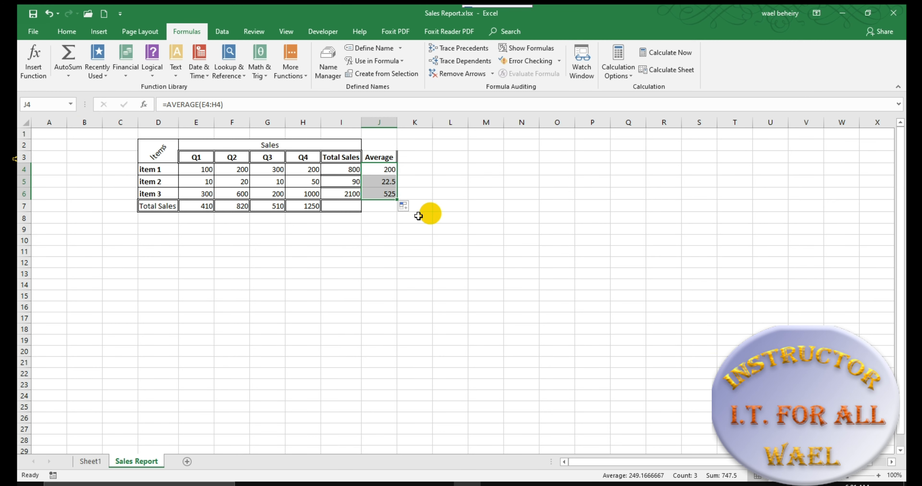
{"action": "left_click", "coordinate": [384, 207]}
{"action": "key", "text": "shift+F3"}
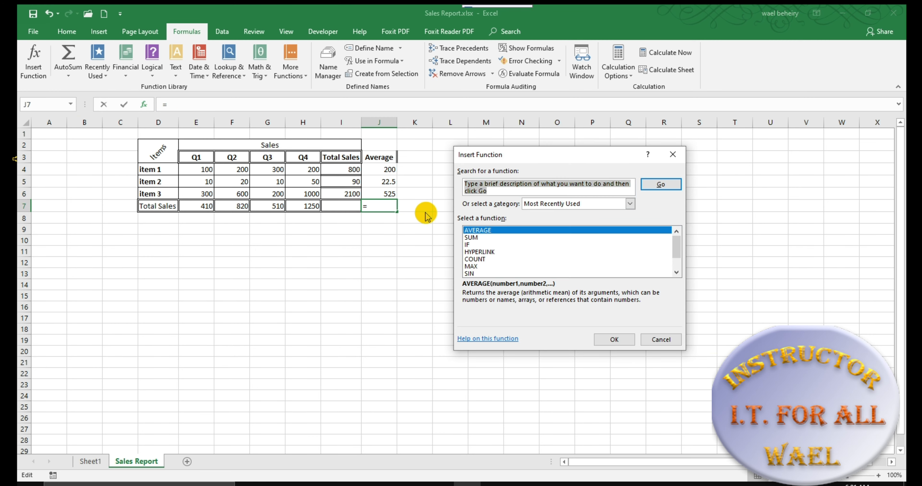
{"action": "left_click", "coordinate": [630, 203]}
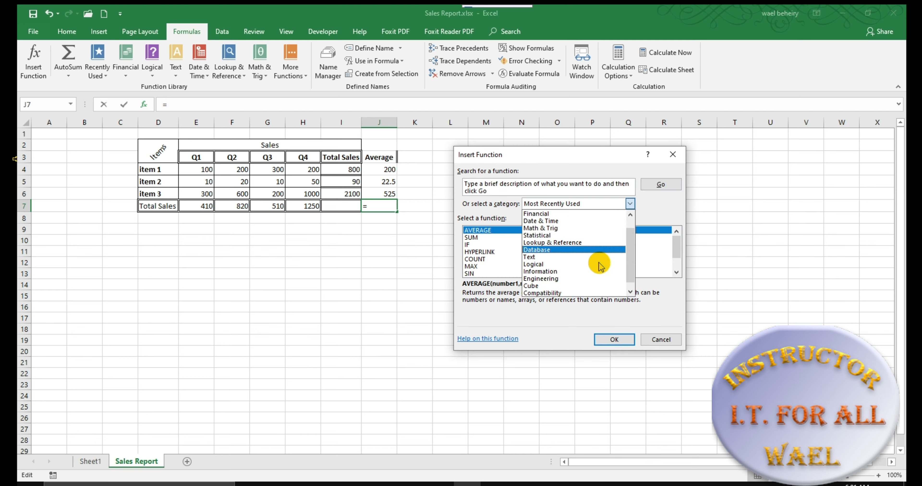
{"action": "scroll", "coordinate": [601, 266], "scroll_direction": "down", "scroll_amount": 1}
{"action": "left_click", "coordinate": [655, 342]}
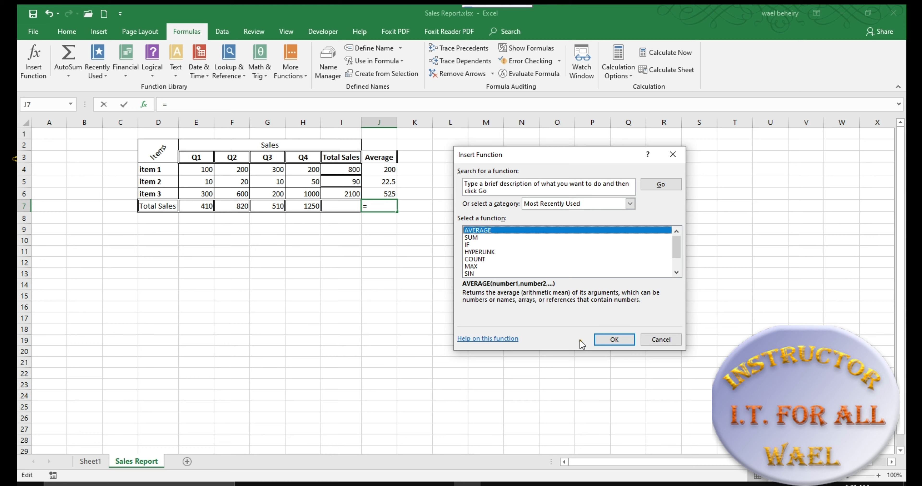
{"action": "left_click", "coordinate": [656, 342]}
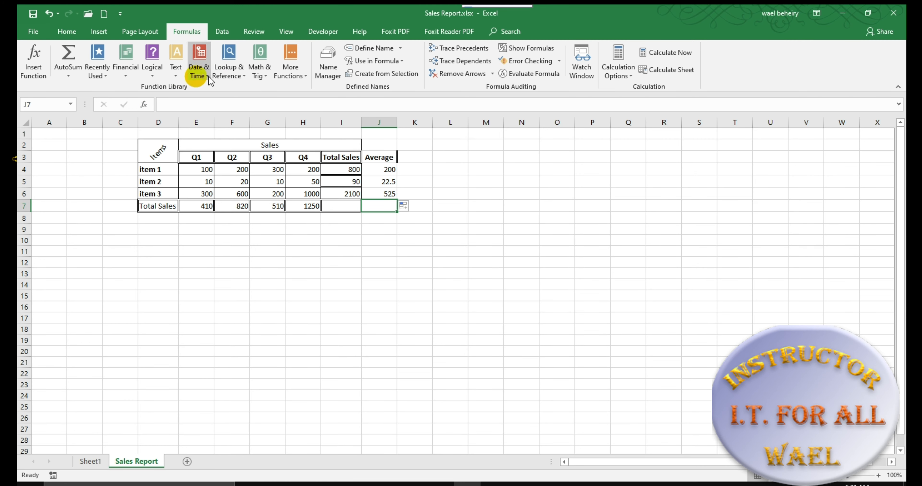
Step: Look through the additional function categories, including Statistical, Engineering, Cube, Information, Compatibility and Web
{"action": "left_click", "coordinate": [294, 80]}
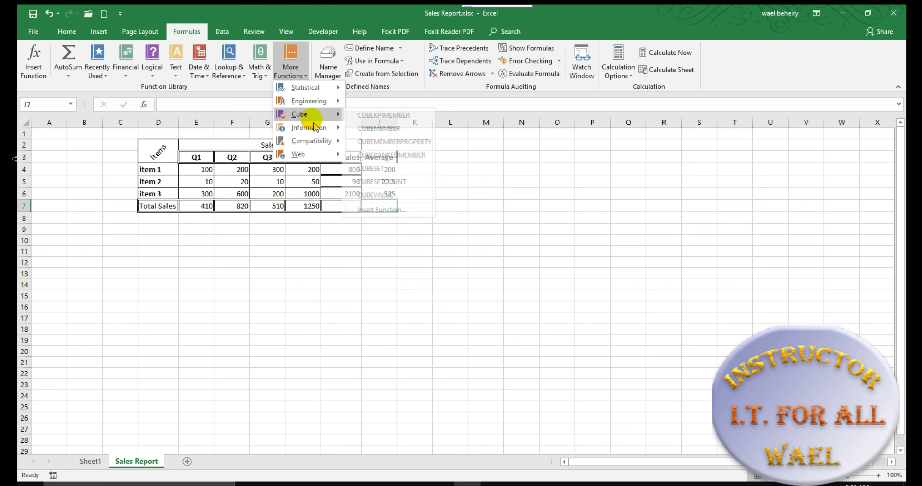
{"action": "mouse_move", "coordinate": [313, 143]}
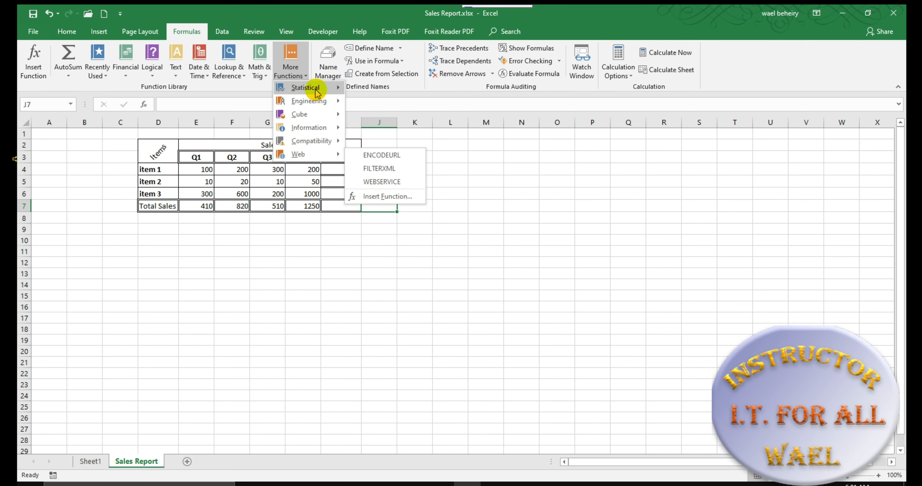
{"action": "mouse_move", "coordinate": [330, 126]}
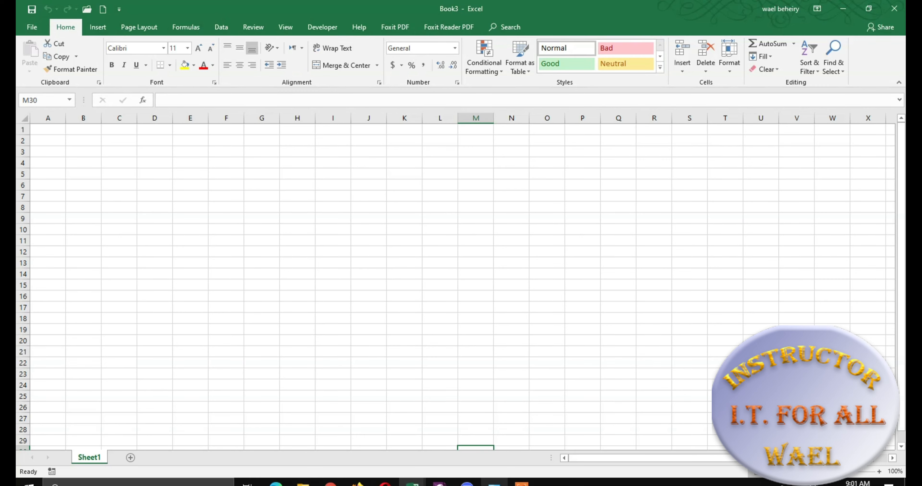
Step: Switch to Control Panel, view the Region date and time formats, and return to the blank workbook
{"action": "left_click", "coordinate": [494, 482]}
{"action": "left_click", "coordinate": [193, 240]}
{"action": "left_click_drag", "start_coordinate": [169, 29], "coordinate": [429, 74]}
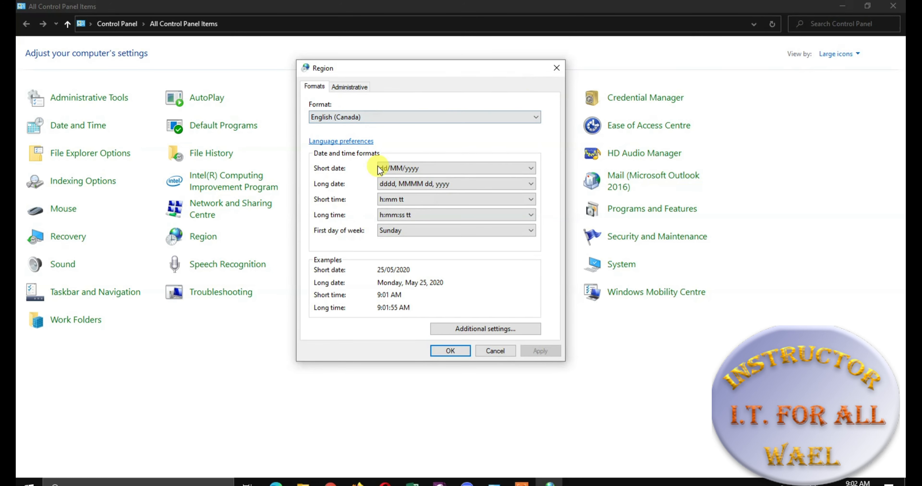
{"action": "left_click", "coordinate": [462, 351]}
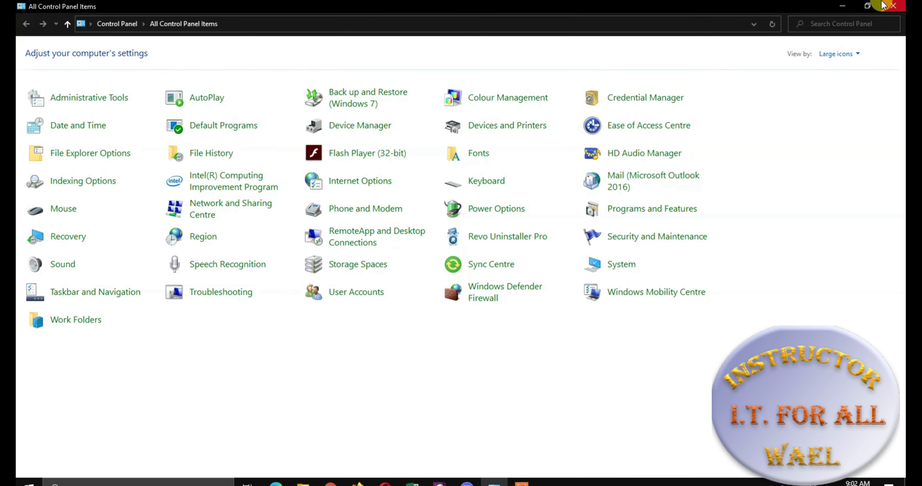
{"action": "left_click", "coordinate": [842, 8]}
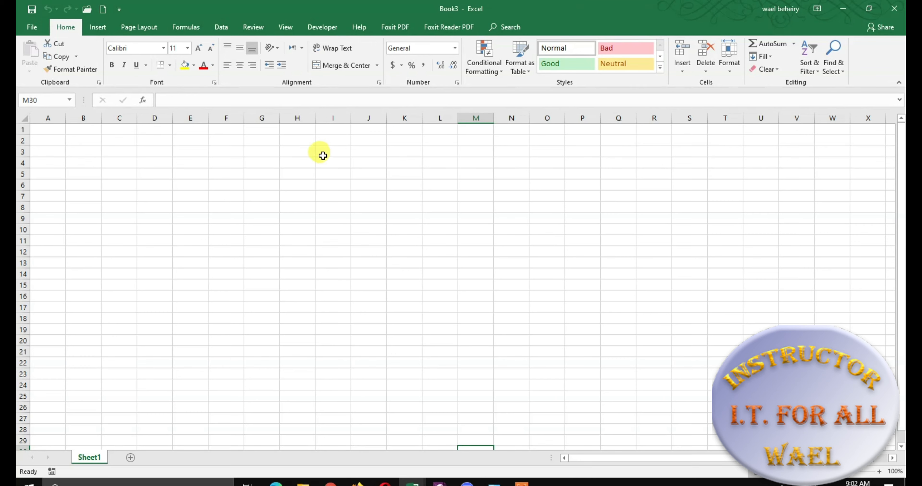
Step: Format cell H1 as a Date of the type *Wednesday, March 14, 2012
{"action": "left_click", "coordinate": [292, 151]}
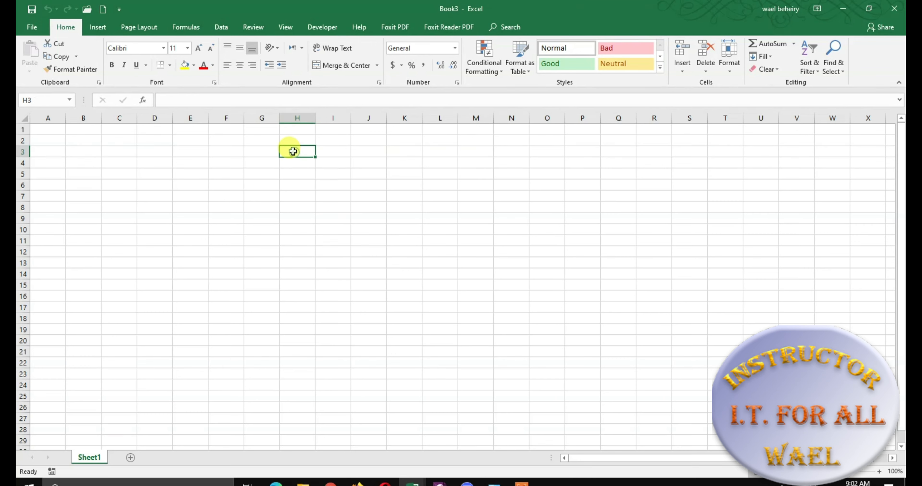
{"action": "left_click", "coordinate": [299, 130]}
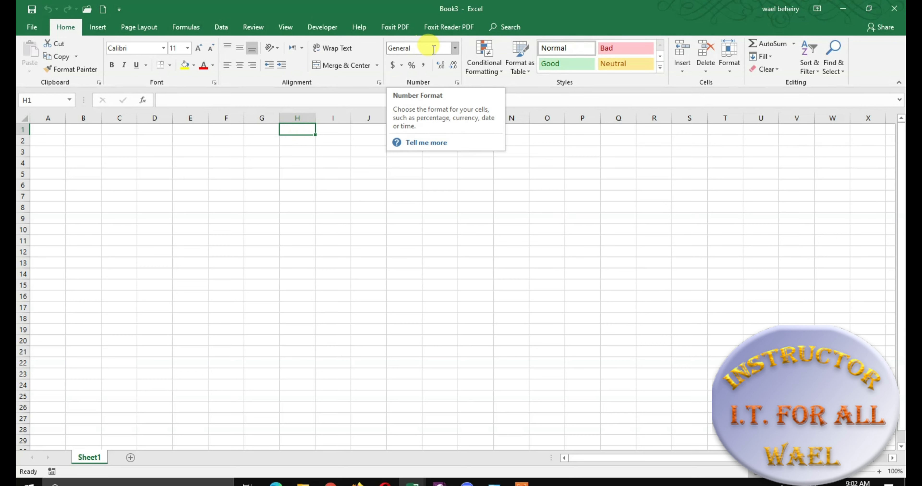
{"action": "left_click", "coordinate": [454, 48]}
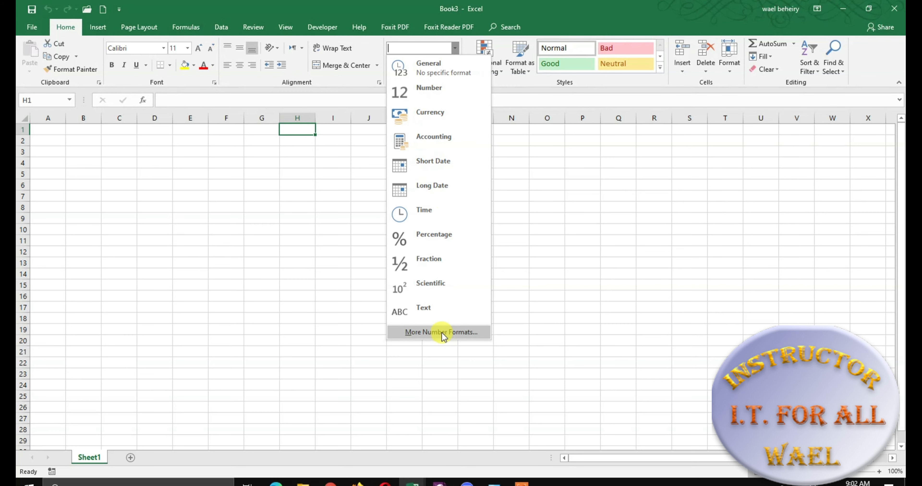
{"action": "key", "text": "ctrl+1"}
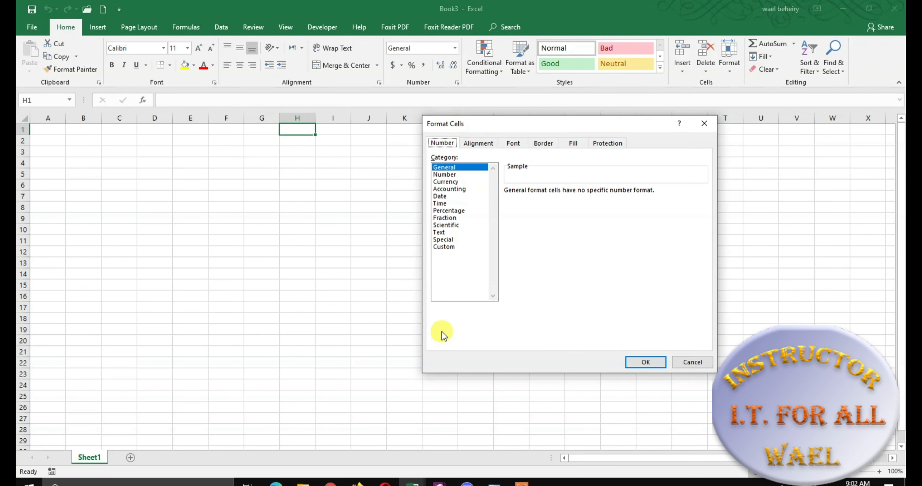
{"action": "left_click", "coordinate": [441, 197]}
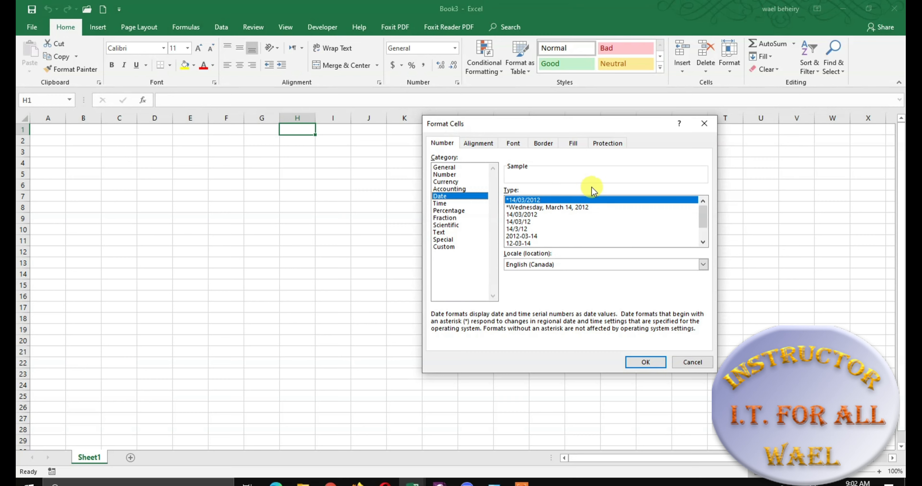
{"action": "mouse_move", "coordinate": [703, 216]}
{"action": "left_mouse_down"}
{"action": "mouse_move", "coordinate": [700, 235]}
{"action": "mouse_move", "coordinate": [702, 212]}
{"action": "left_mouse_up"}
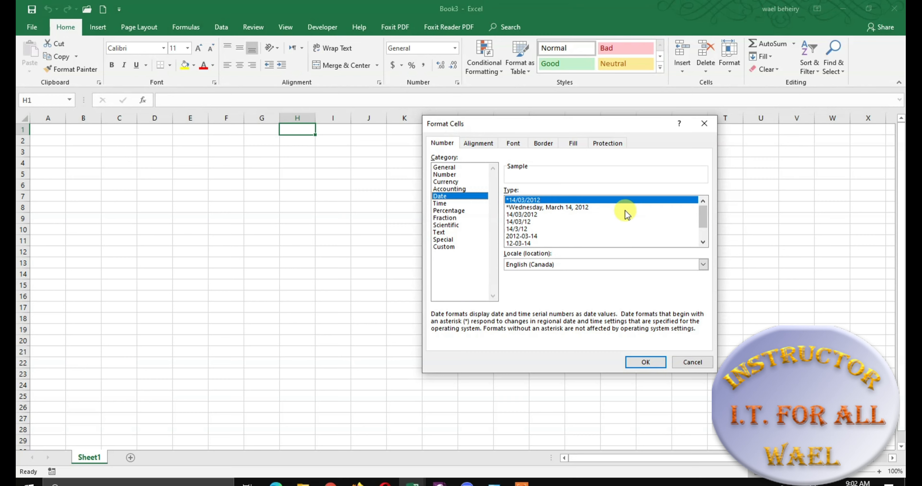
{"action": "left_click", "coordinate": [532, 208]}
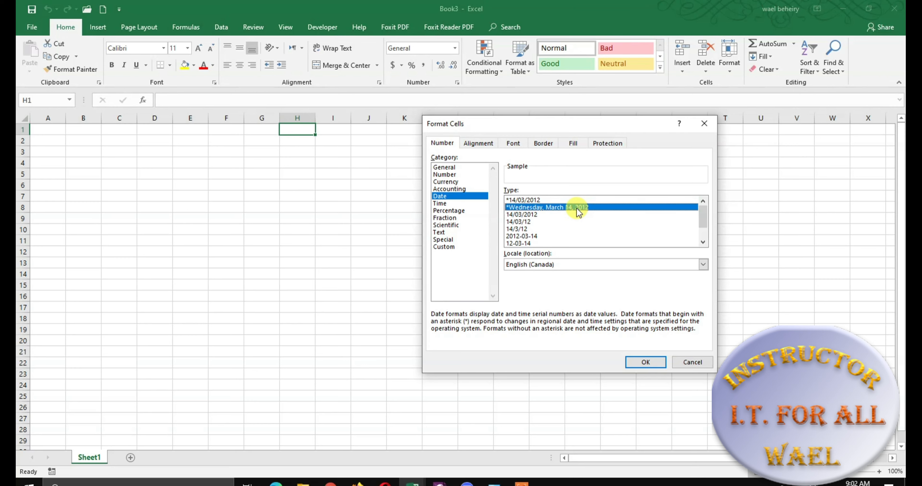
{"action": "left_click", "coordinate": [646, 364]}
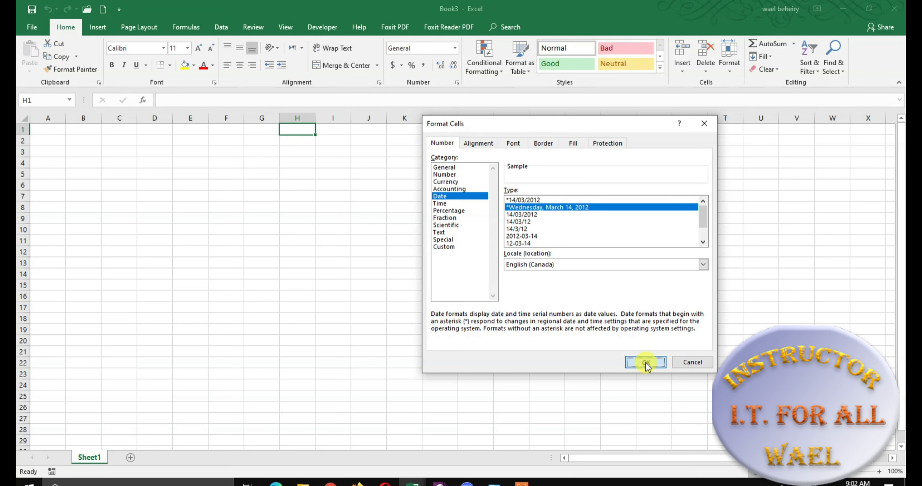
Step: Enter the date 2020/01/01 in cell H1
{"action": "left_click", "coordinate": [279, 102]}
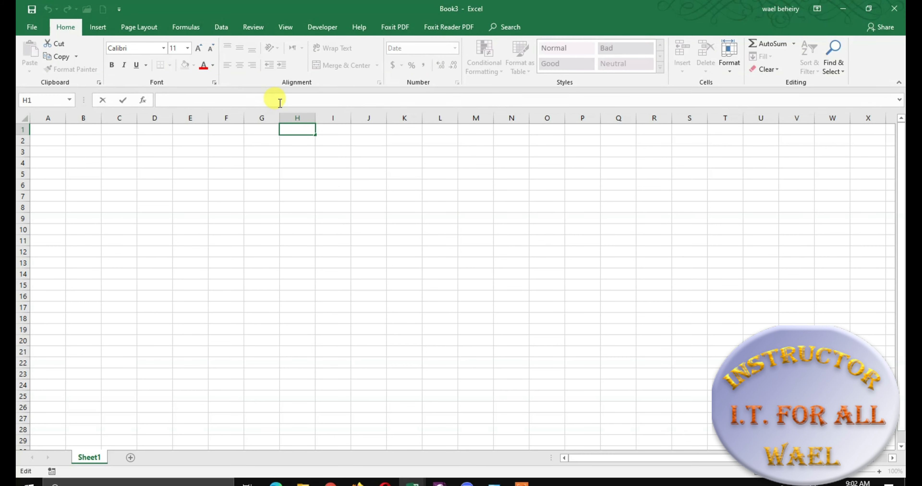
{"action": "type", "text": "2020/01/01"}
{"action": "key", "text": "Return"}
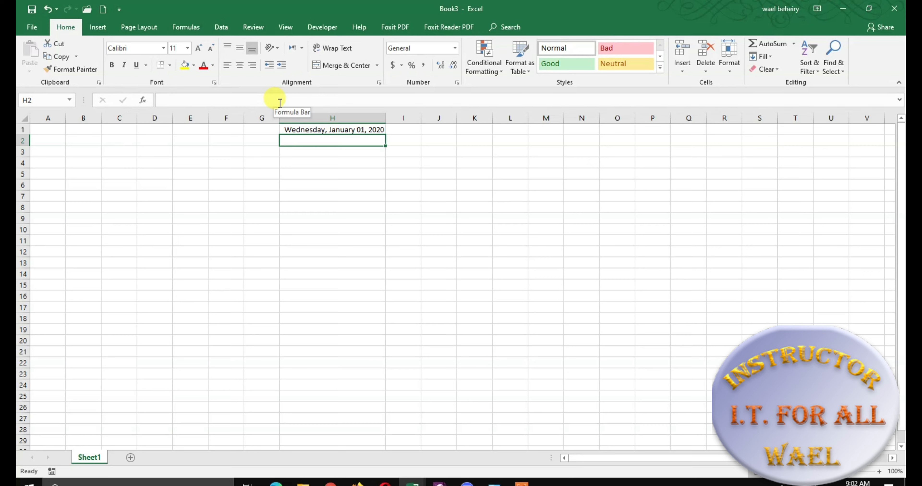
Step: Start inserting the YEAR function from the Date & Time category in cell J1
{"action": "left_click", "coordinate": [405, 129]}
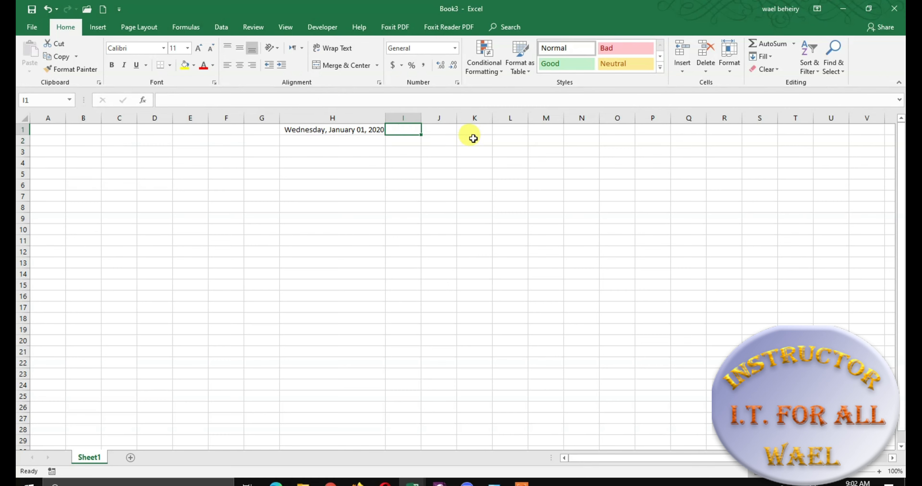
{"action": "left_click", "coordinate": [450, 130]}
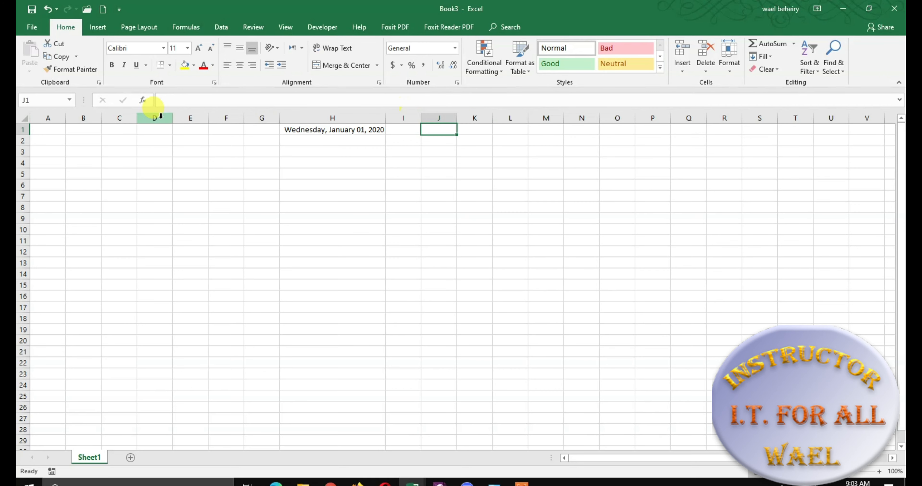
{"action": "left_click", "coordinate": [145, 101]}
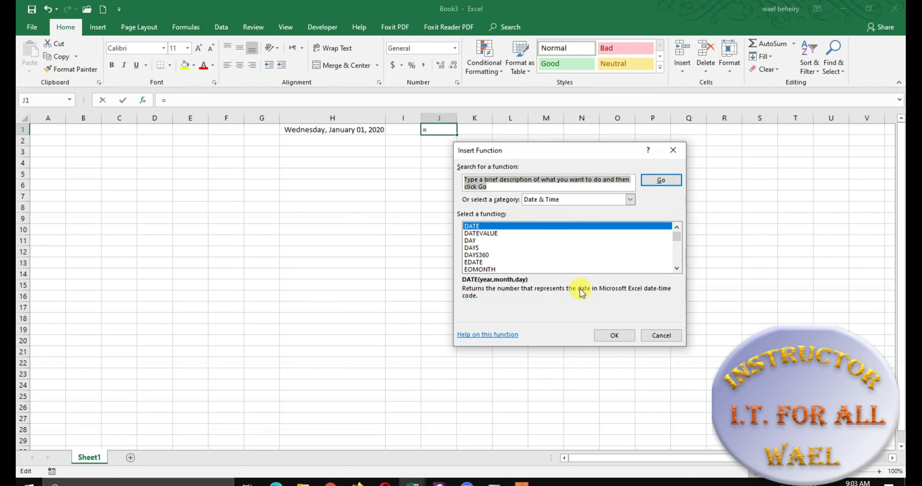
{"action": "left_click", "coordinate": [561, 202]}
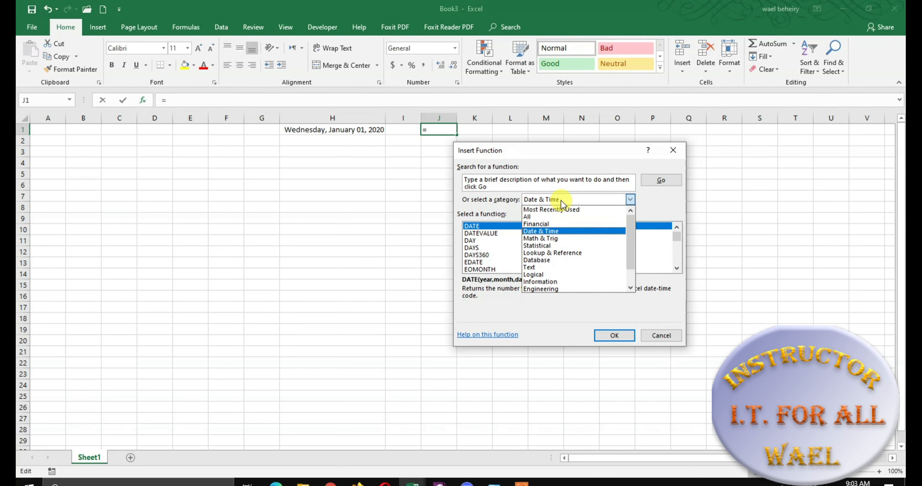
{"action": "left_click", "coordinate": [559, 232]}
{"action": "scroll", "coordinate": [494, 243], "scroll_direction": "down", "scroll_amount": 2}
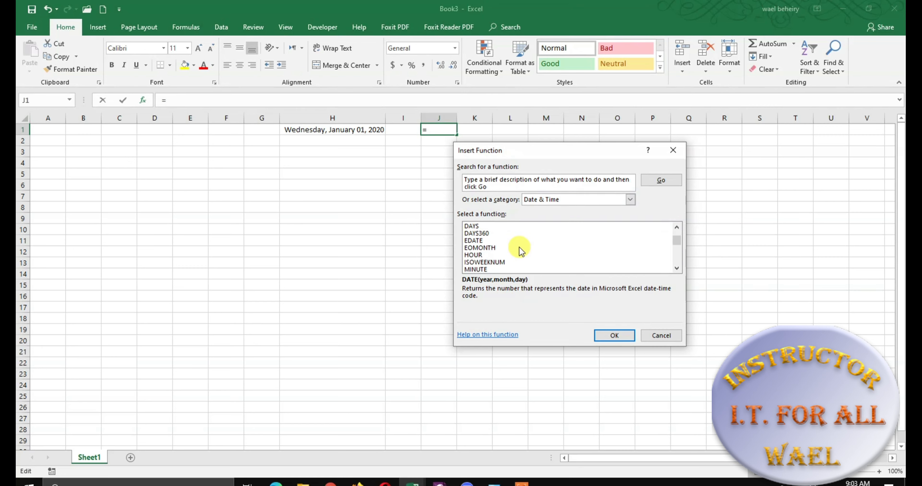
{"action": "left_click", "coordinate": [502, 234]}
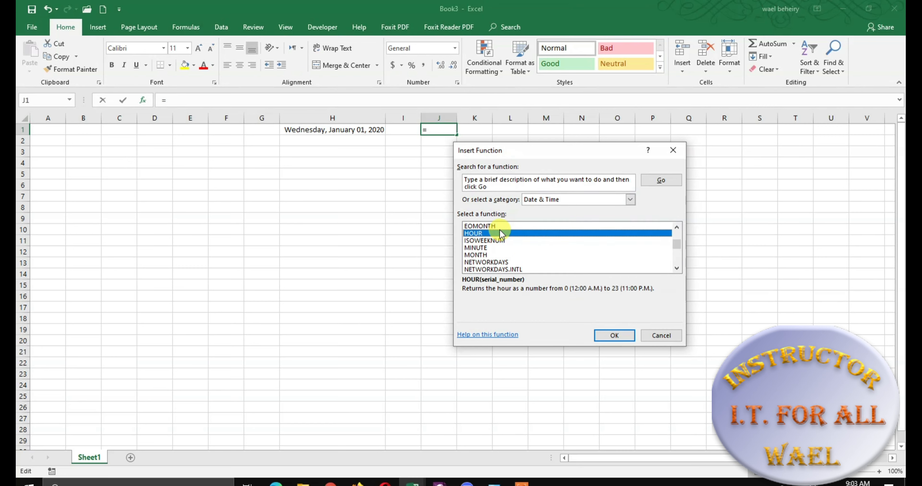
{"action": "key", "text": "y"}
{"action": "left_click", "coordinate": [614, 335]}
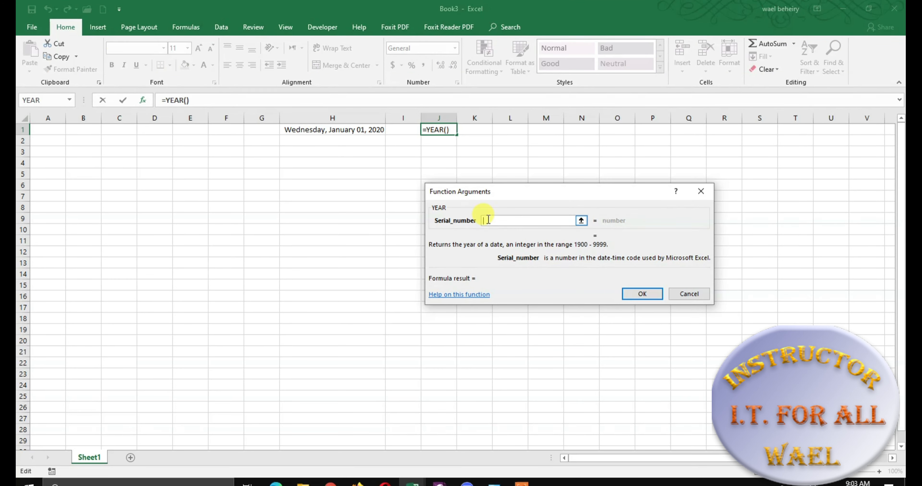
Step: Use cell H1 as the YEAR function's serial number and complete the formula in J1
{"action": "left_click", "coordinate": [581, 220]}
{"action": "left_click", "coordinate": [365, 131]}
{"action": "left_click", "coordinate": [707, 206]}
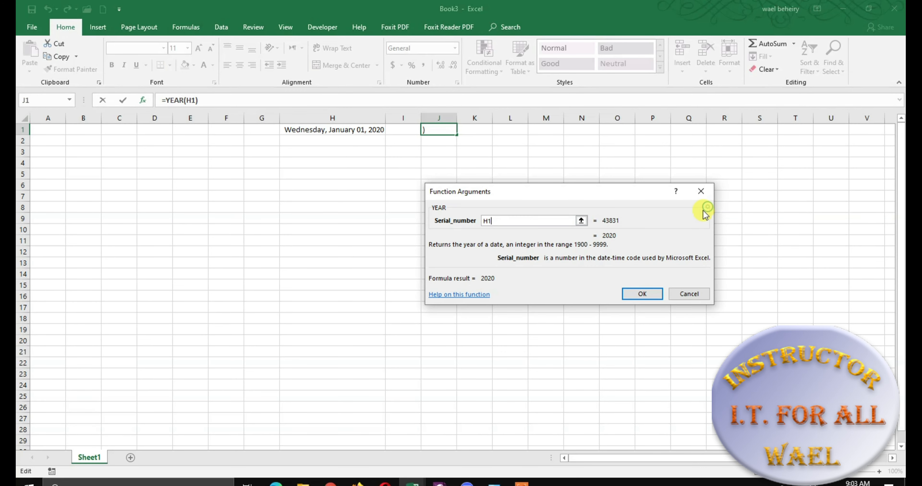
{"action": "left_click", "coordinate": [646, 294]}
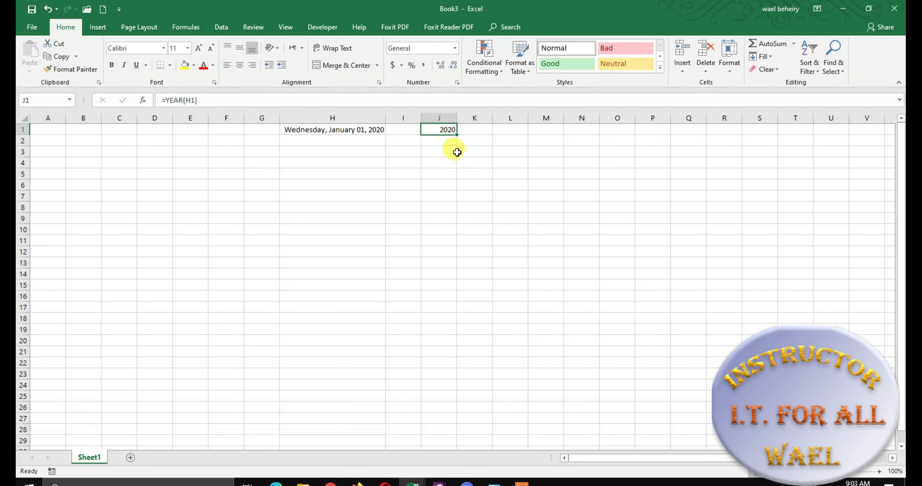
Step: Insert the Date & Time function DAY in cell K1 with H1 as its serial number
{"action": "left_click", "coordinate": [480, 129]}
{"action": "left_click", "coordinate": [143, 100]}
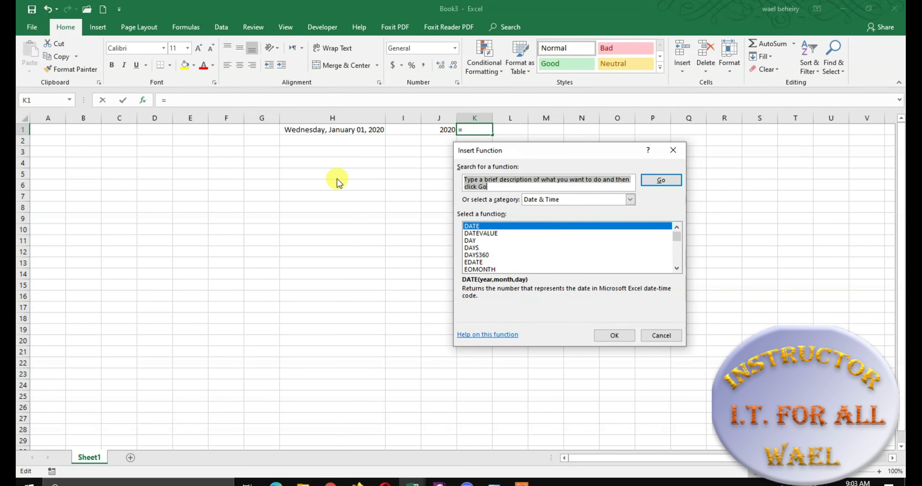
{"action": "left_click", "coordinate": [470, 240]}
{"action": "left_click", "coordinate": [615, 336]}
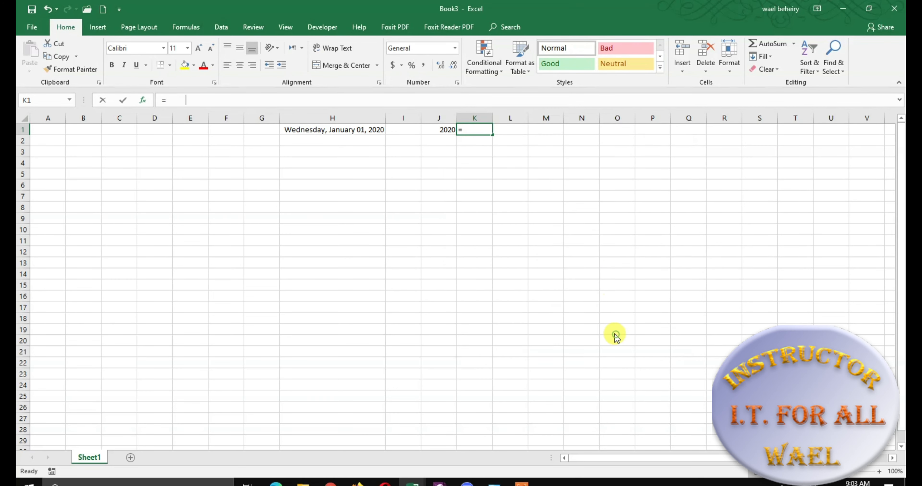
{"action": "left_click", "coordinate": [582, 221]}
{"action": "left_click", "coordinate": [349, 130]}
{"action": "left_click", "coordinate": [708, 206]}
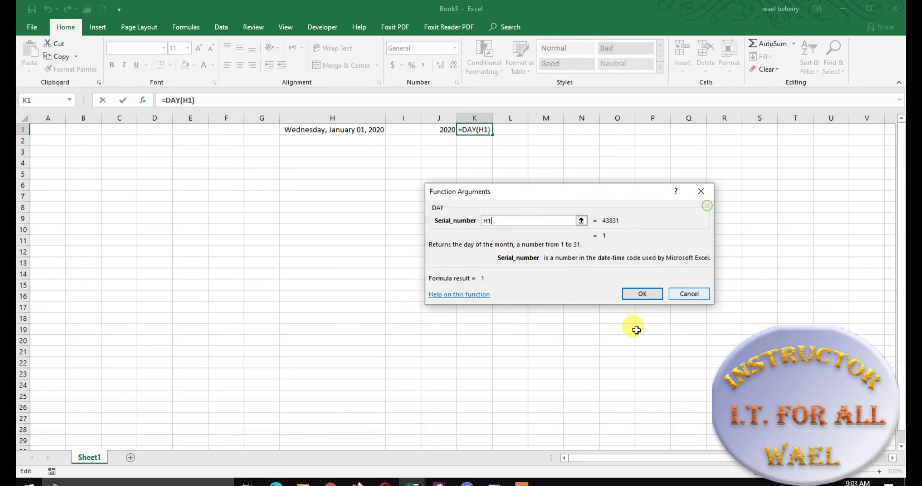
{"action": "left_click", "coordinate": [643, 295]}
{"action": "left_click", "coordinate": [462, 226]}
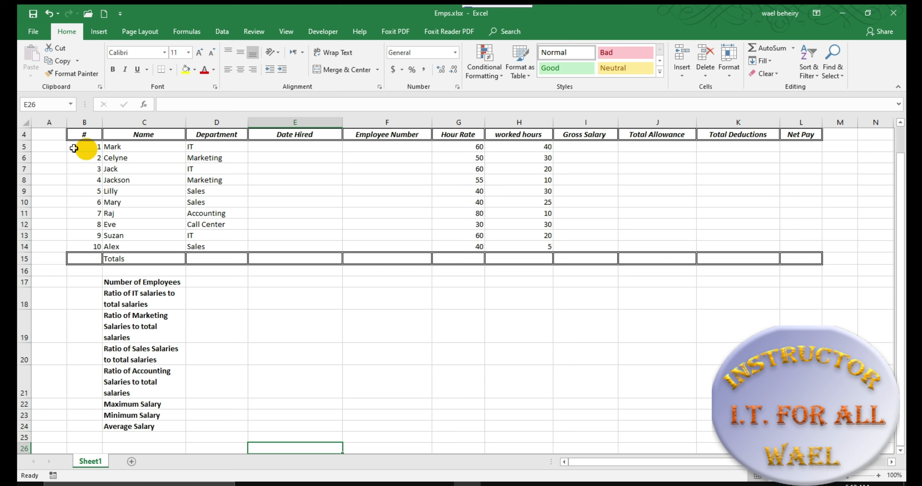
Step: Sort the employee rows in C5:L14 from A to Z by name, leaving the # column out of the sort range
{"action": "left_click", "coordinate": [24, 147]}
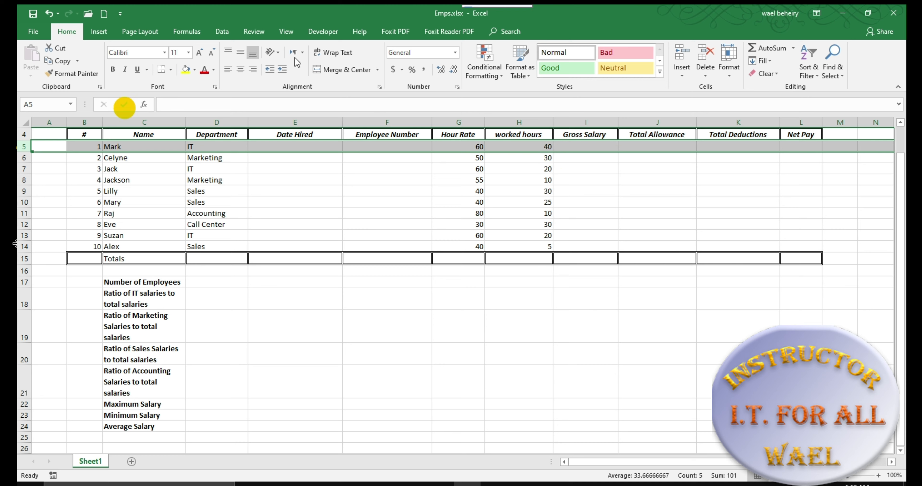
{"action": "left_click", "coordinate": [244, 298]}
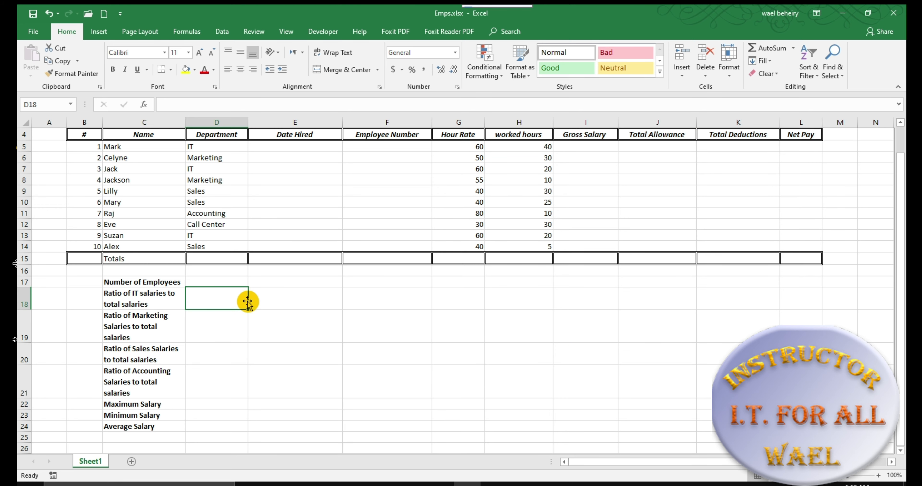
{"action": "left_click_drag", "start_coordinate": [149, 148], "coordinate": [806, 250]}
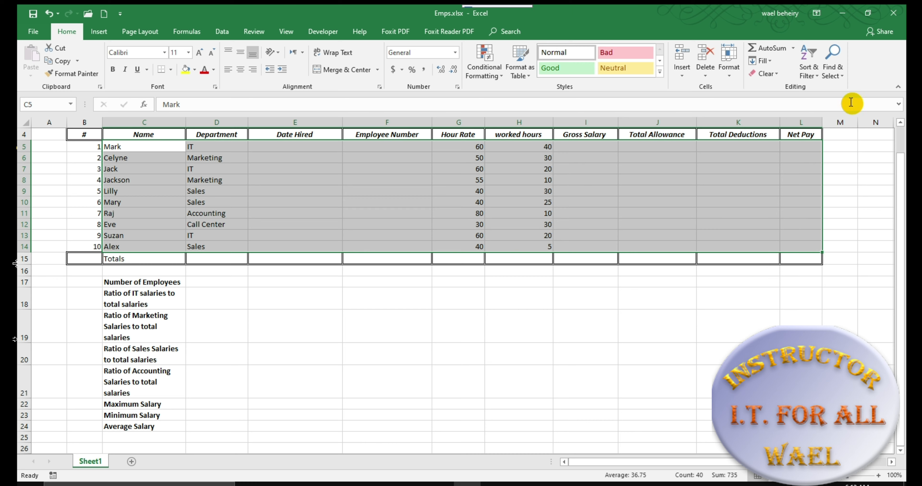
{"action": "left_click", "coordinate": [817, 76]}
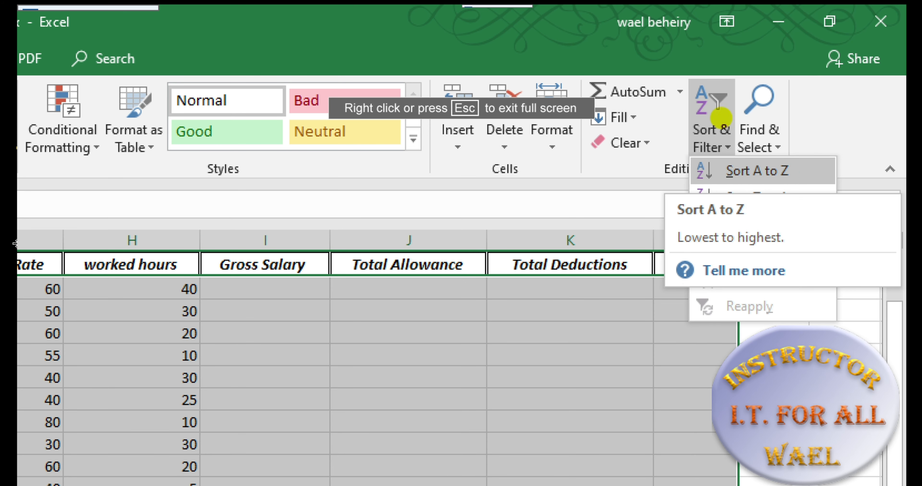
{"action": "mouse_move", "coordinate": [734, 59]}
{"action": "left_mouse_down"}
{"action": "mouse_move", "coordinate": [678, 179]}
{"action": "mouse_move", "coordinate": [700, 252]}
{"action": "mouse_move", "coordinate": [788, 235]}
{"action": "mouse_move", "coordinate": [764, 107]}
{"action": "mouse_move", "coordinate": [728, 60]}
{"action": "left_mouse_up"}
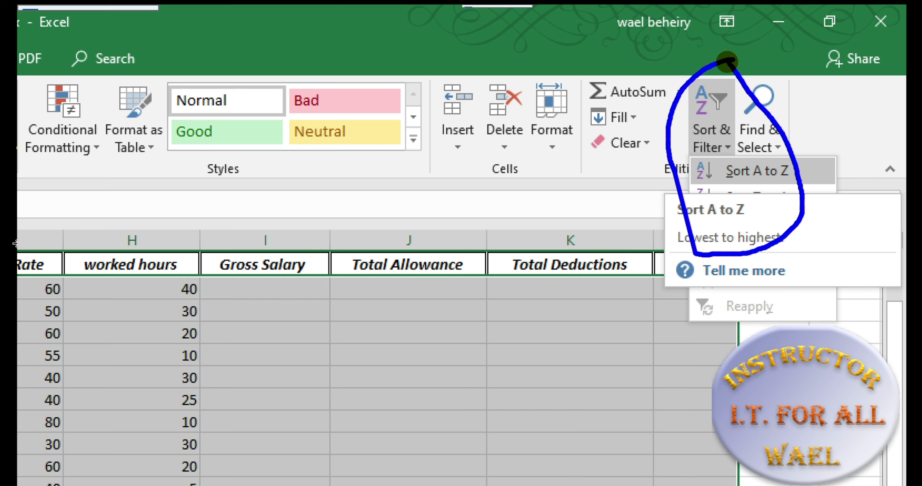
{"action": "key", "text": "Escape"}
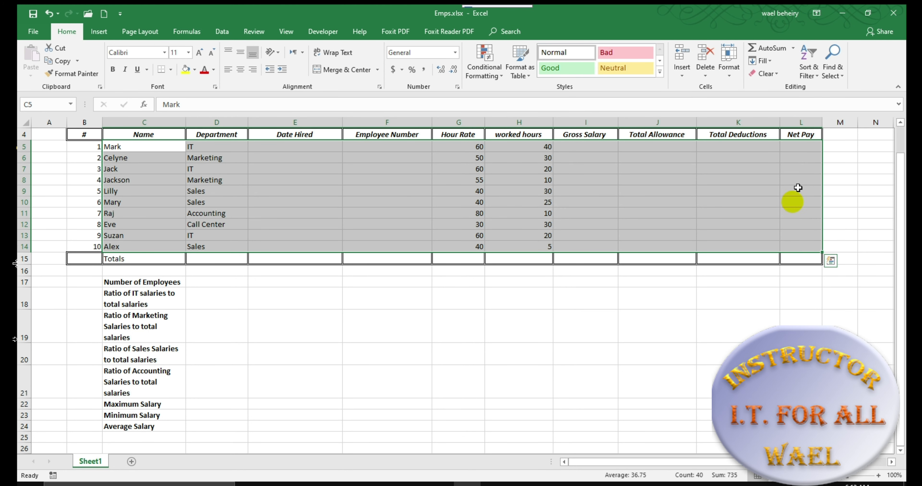
{"action": "left_click", "coordinate": [812, 63]}
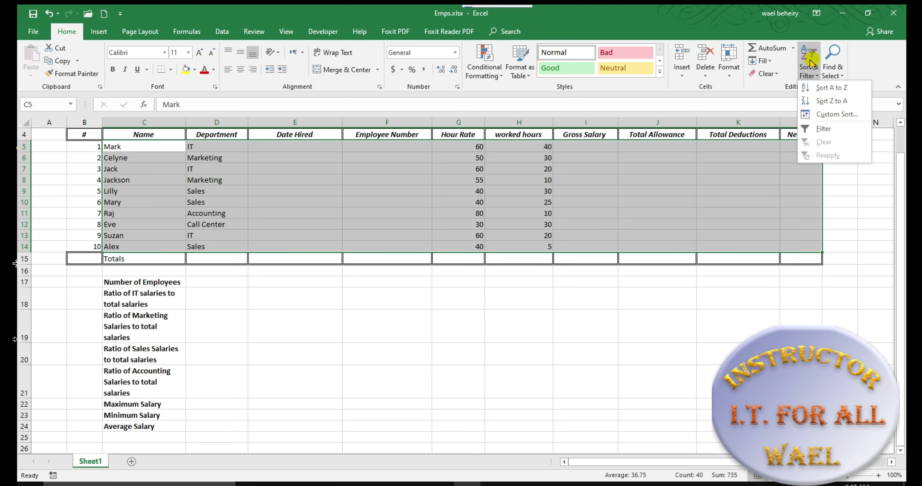
{"action": "left_click", "coordinate": [809, 93]}
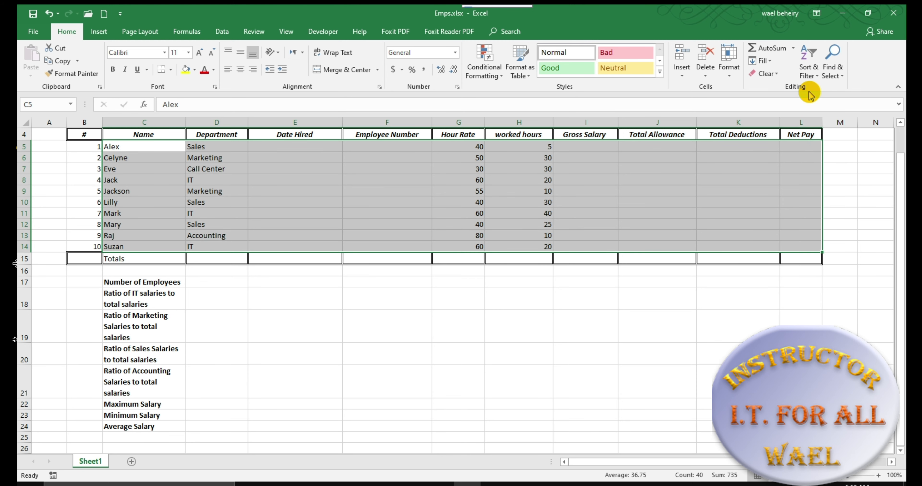
Step: Check the departments, hour rate and worked hours against the names in the sorted employee rows
{"action": "left_click", "coordinate": [348, 335]}
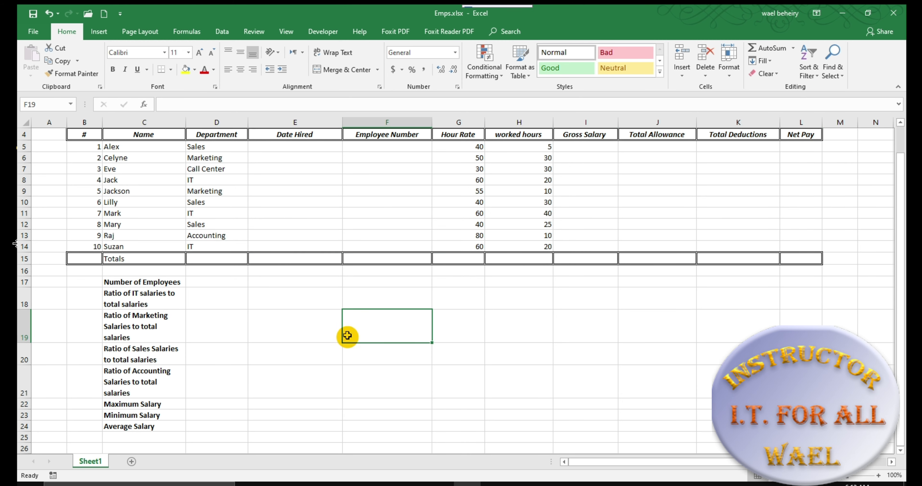
{"action": "left_click", "coordinate": [115, 148]}
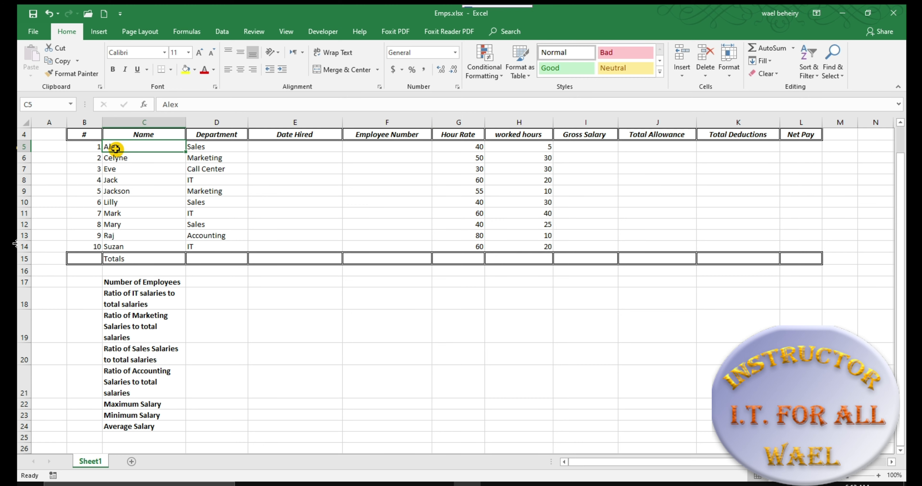
{"action": "left_click", "coordinate": [202, 146]}
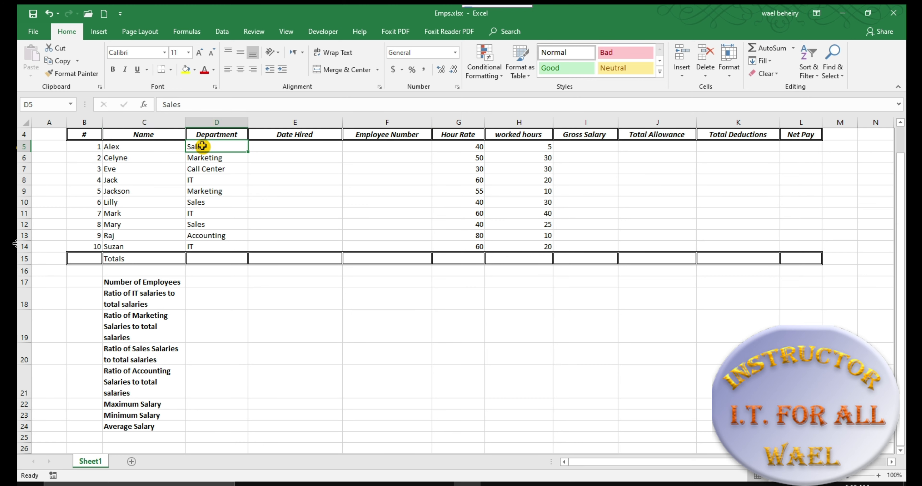
{"action": "left_click", "coordinate": [473, 148]}
{"action": "left_click", "coordinate": [534, 146]}
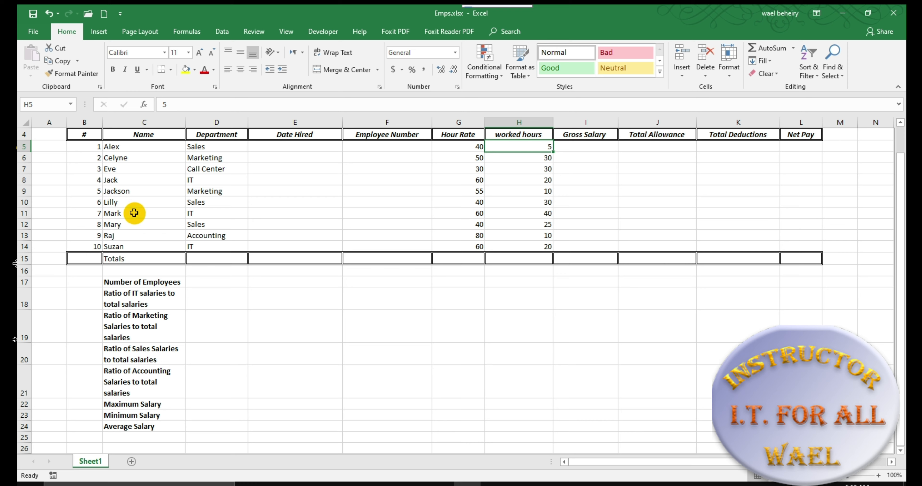
{"action": "left_click", "coordinate": [192, 215]}
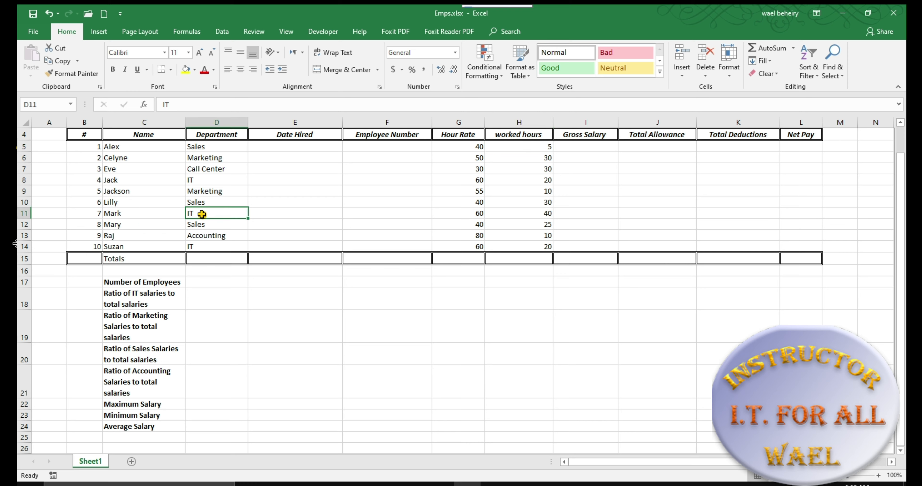
{"action": "left_click", "coordinate": [211, 226]}
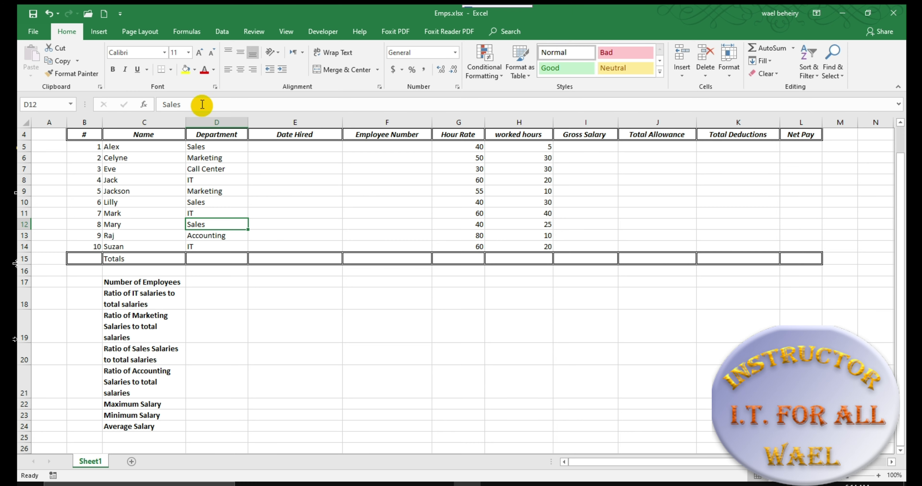
Step: Spell-check the sheet starting at cell B5, continue checking from the beginning of the sheet, and save the workbook
{"action": "left_click", "coordinate": [250, 33]}
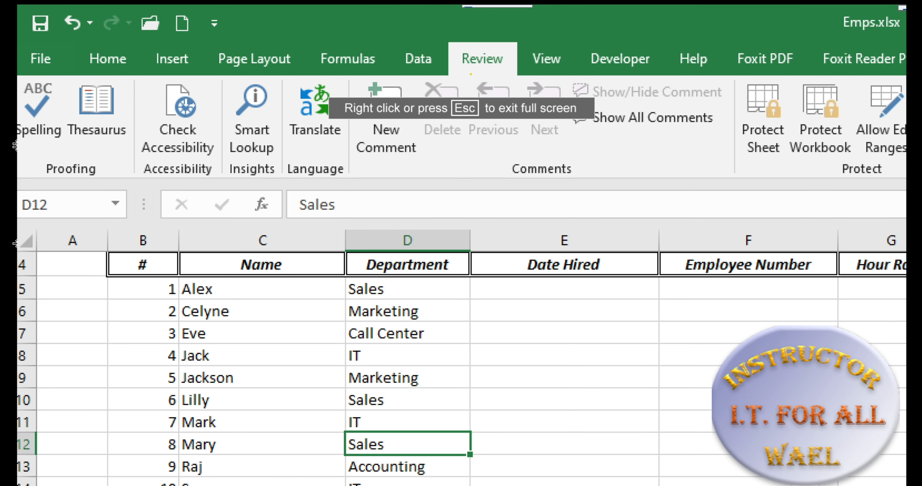
{"action": "mouse_move", "coordinate": [470, 74]}
{"action": "left_mouse_down"}
{"action": "mouse_move", "coordinate": [503, 72]}
{"action": "mouse_move", "coordinate": [450, 74]}
{"action": "left_mouse_up"}
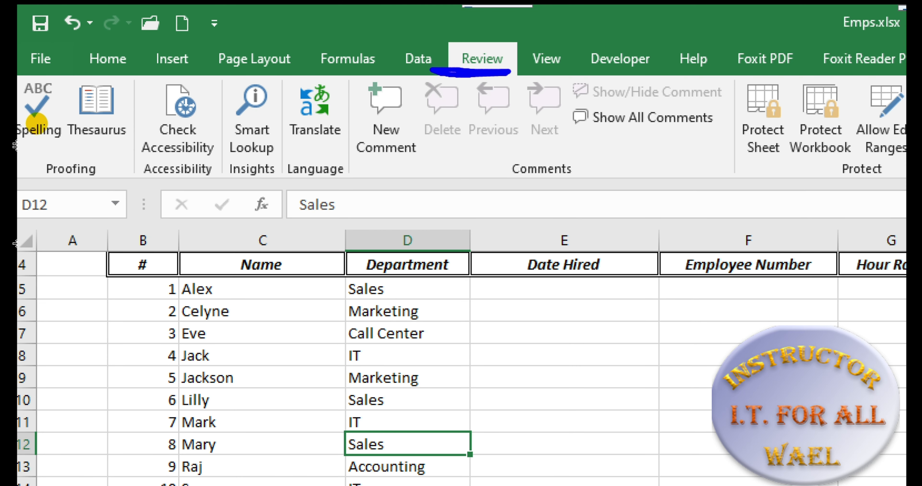
{"action": "mouse_move", "coordinate": [19, 145]}
{"action": "left_mouse_down"}
{"action": "mouse_move", "coordinate": [86, 150]}
{"action": "mouse_move", "coordinate": [92, 66]}
{"action": "mouse_move", "coordinate": [19, 54]}
{"action": "mouse_move", "coordinate": [18, 118]}
{"action": "mouse_move", "coordinate": [61, 150]}
{"action": "left_mouse_up"}
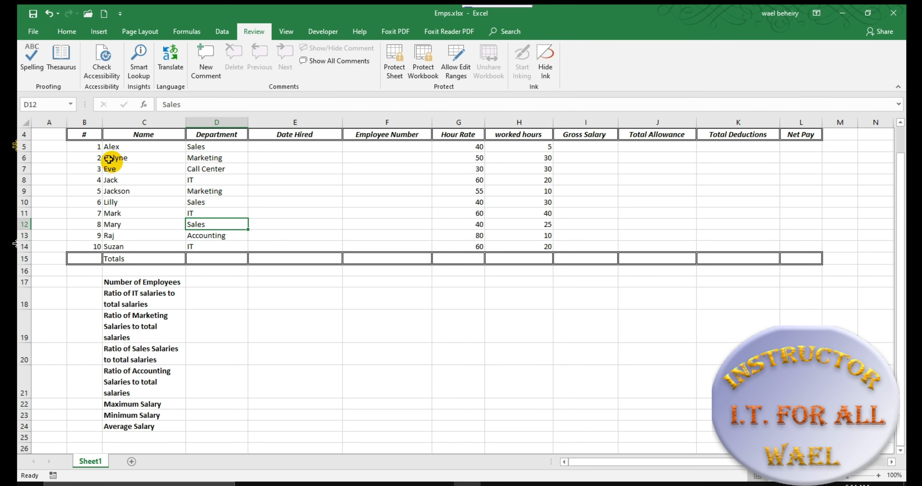
{"action": "left_click", "coordinate": [84, 146]}
{"action": "left_click", "coordinate": [36, 59]}
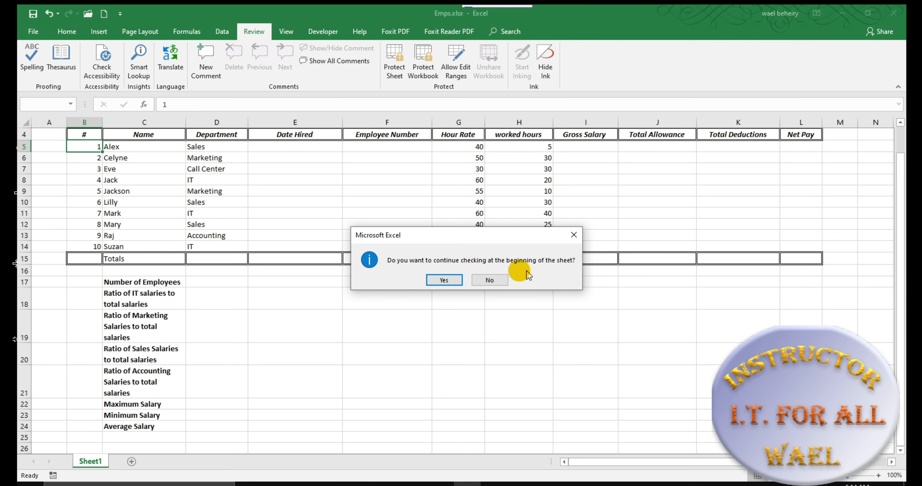
{"action": "left_click", "coordinate": [438, 281]}
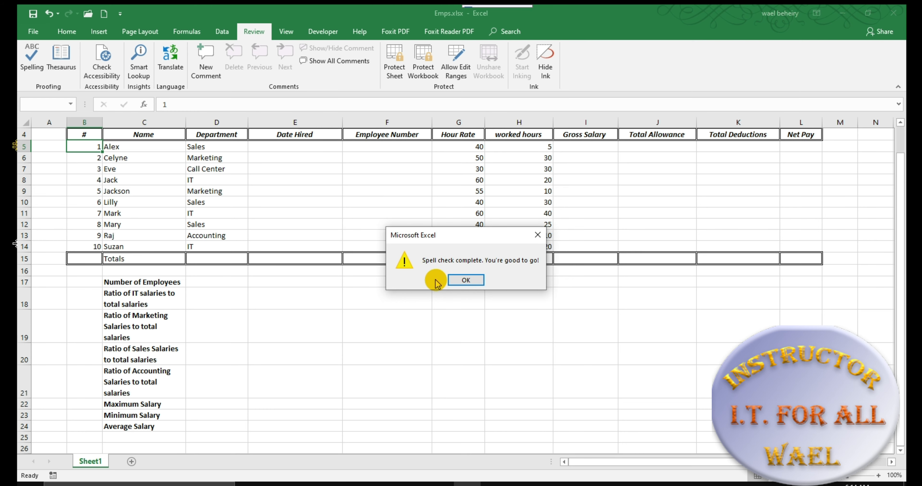
{"action": "left_click", "coordinate": [465, 280]}
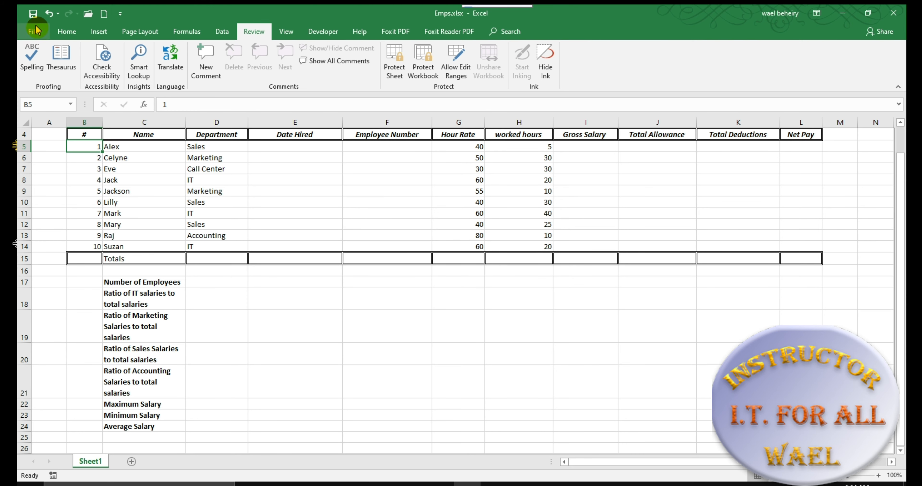
{"action": "left_click", "coordinate": [33, 14]}
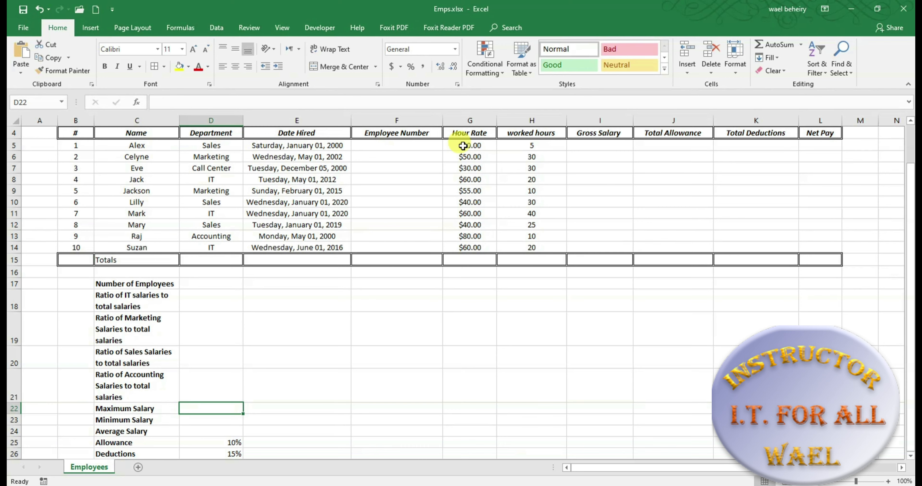
Step: Start the Employee Number formula in cell F5 with a reference to the name in C5 and the concatenation operator &
{"action": "left_click", "coordinate": [477, 145]}
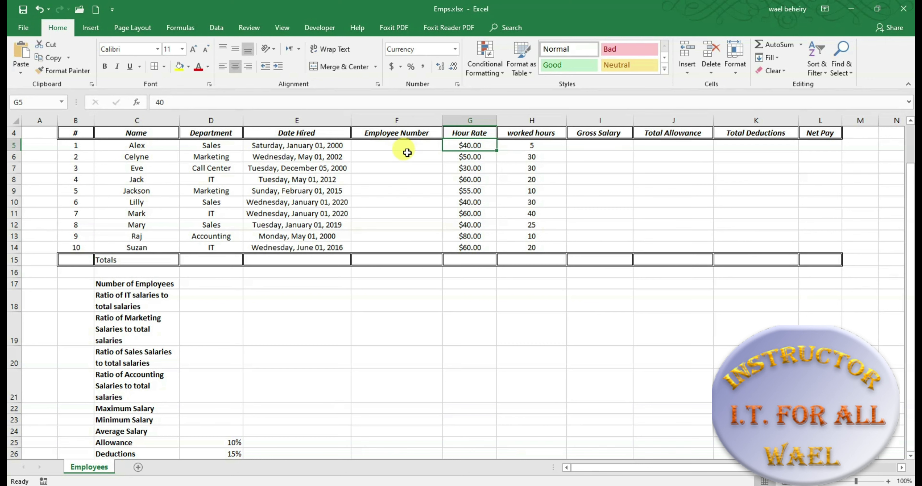
{"action": "left_click", "coordinate": [407, 144]}
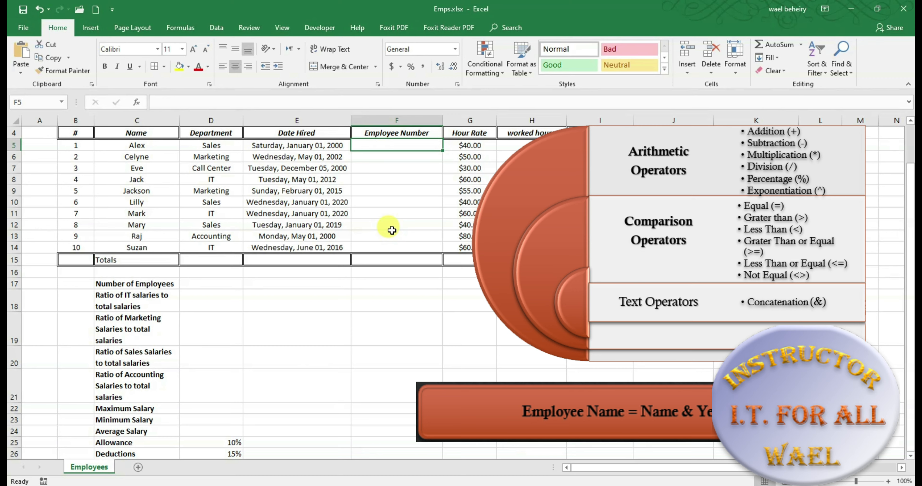
{"action": "left_click", "coordinate": [328, 102]}
{"action": "type", "text": "="}
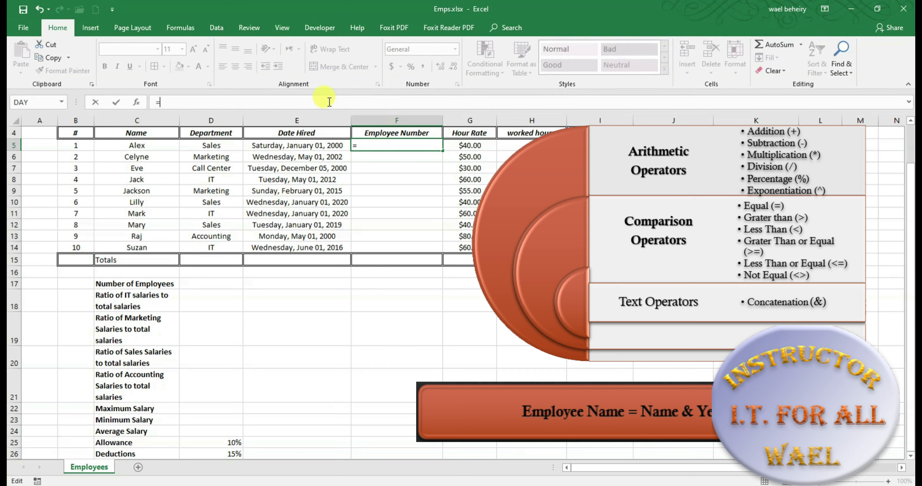
{"action": "left_click", "coordinate": [154, 147]}
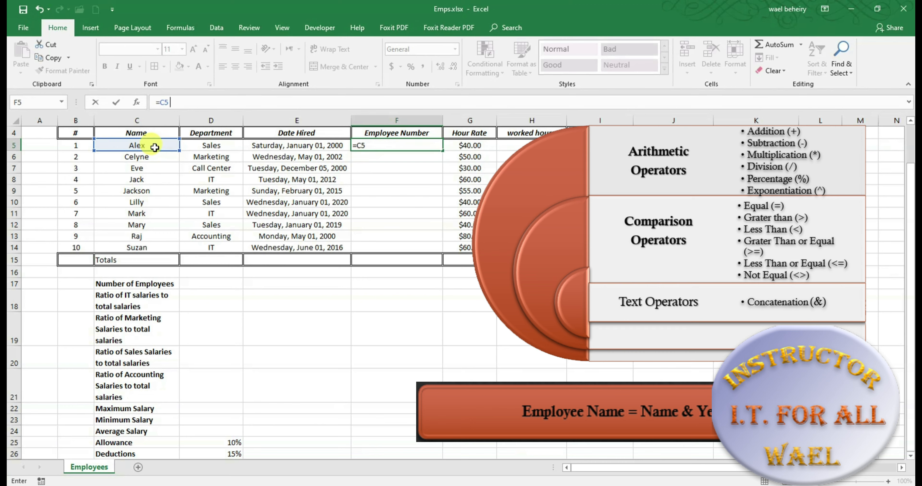
{"action": "type", "text": "&"}
{"action": "left_click", "coordinate": [282, 145]}
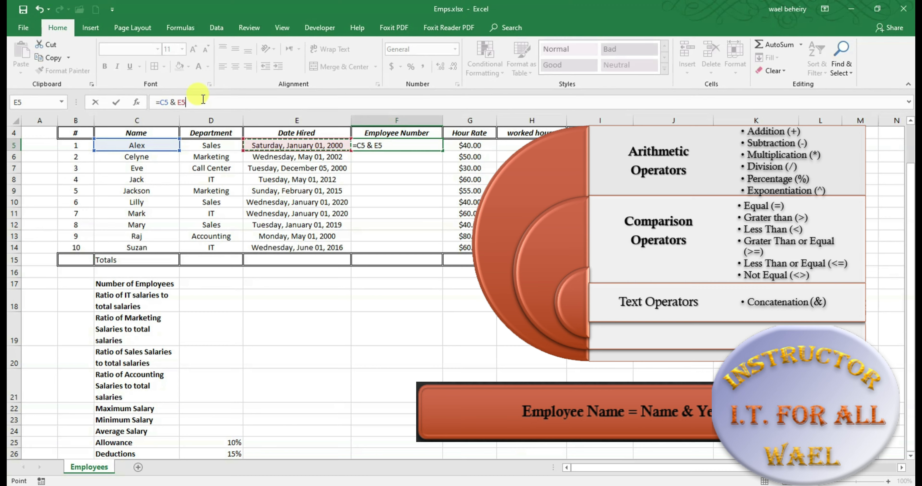
{"action": "key", "text": "BackSpace"}
{"action": "key", "text": "BackSpace"}
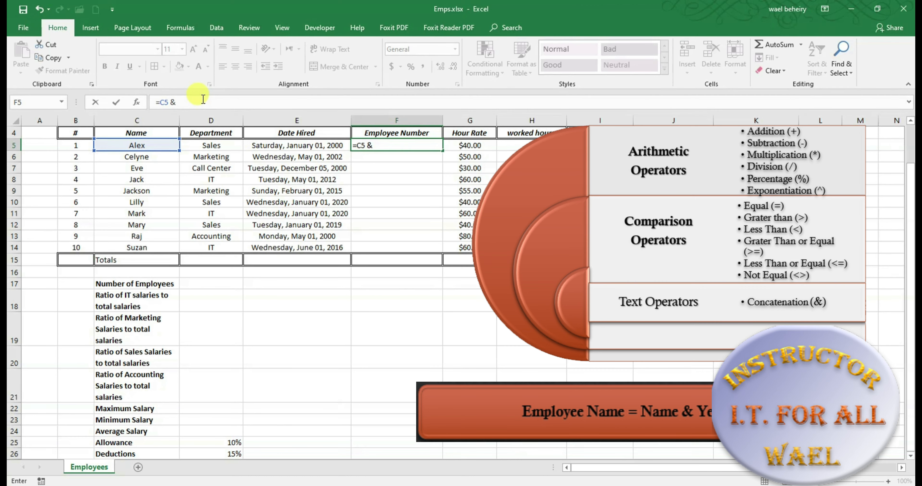
Step: Append the YEAR function of the hire date in E5, making the F5 formula =C5 & YEAR(E5)
{"action": "type", "text": "Y"}
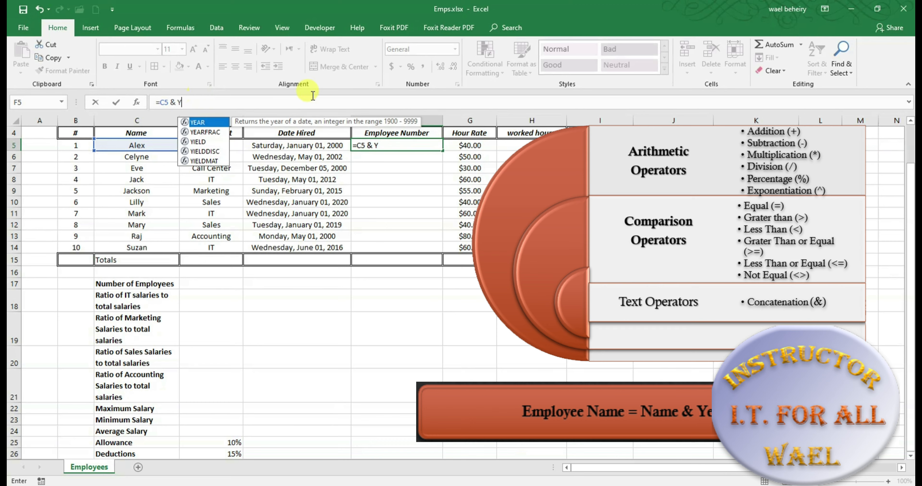
{"action": "double_click", "coordinate": [213, 123]}
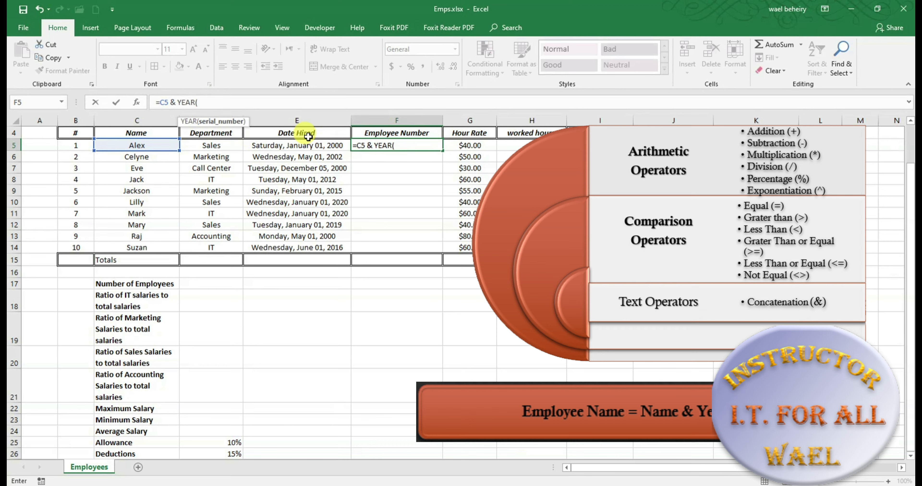
{"action": "left_click", "coordinate": [295, 146]}
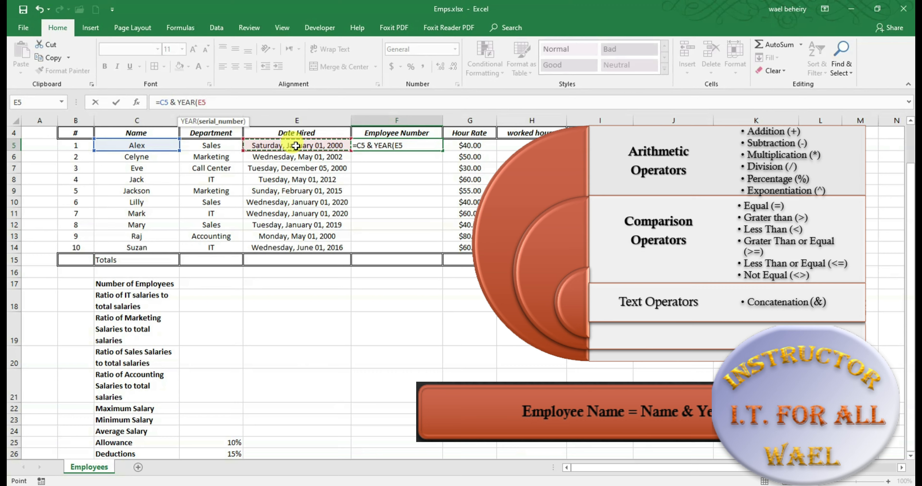
{"action": "type", "text": ")"}
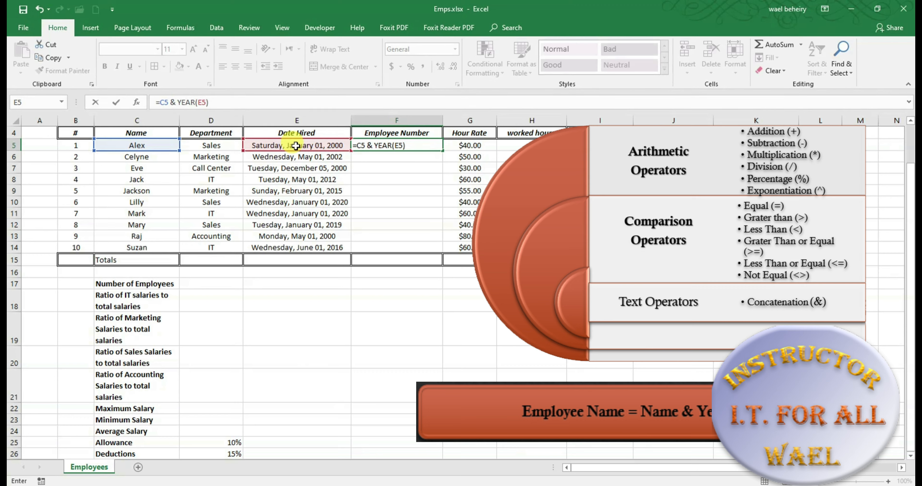
Step: Append the DAY function of the hire date in E5, completing the F5 formula as =C5 & YEAR(E5) & DAY(E5)
{"action": "type", "text": " & D"}
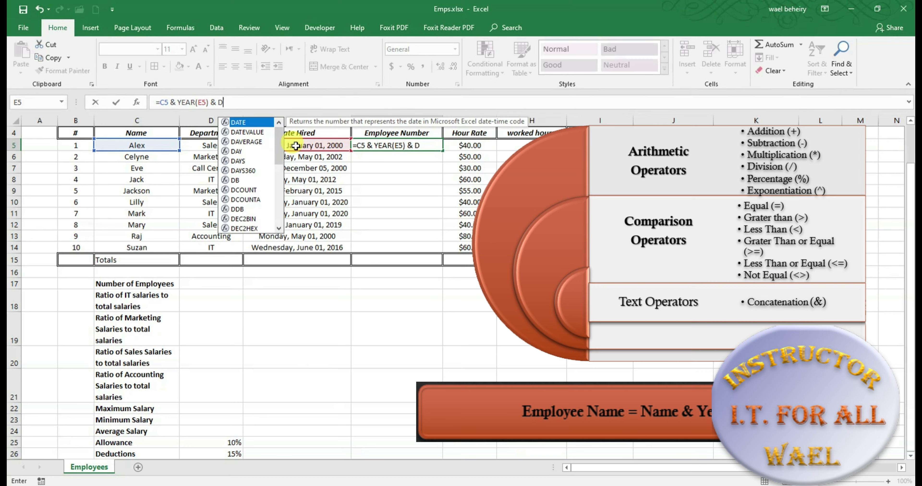
{"action": "double_click", "coordinate": [237, 152]}
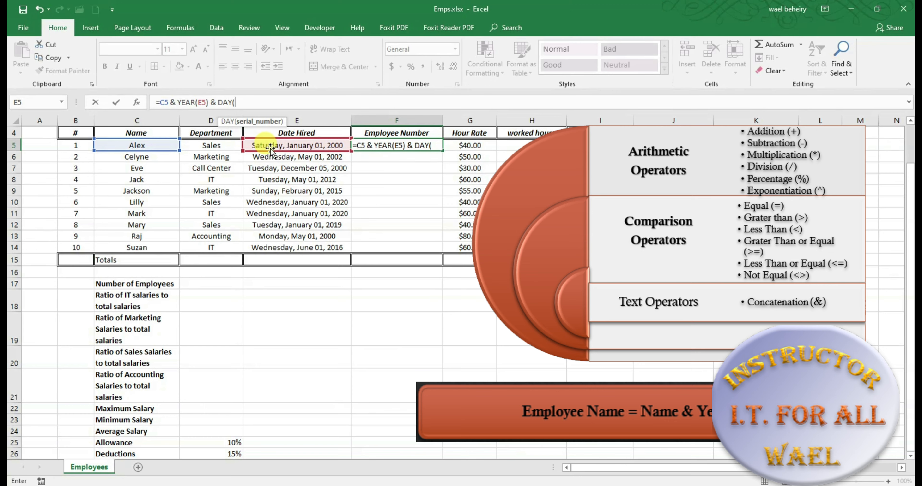
{"action": "left_click", "coordinate": [268, 98]}
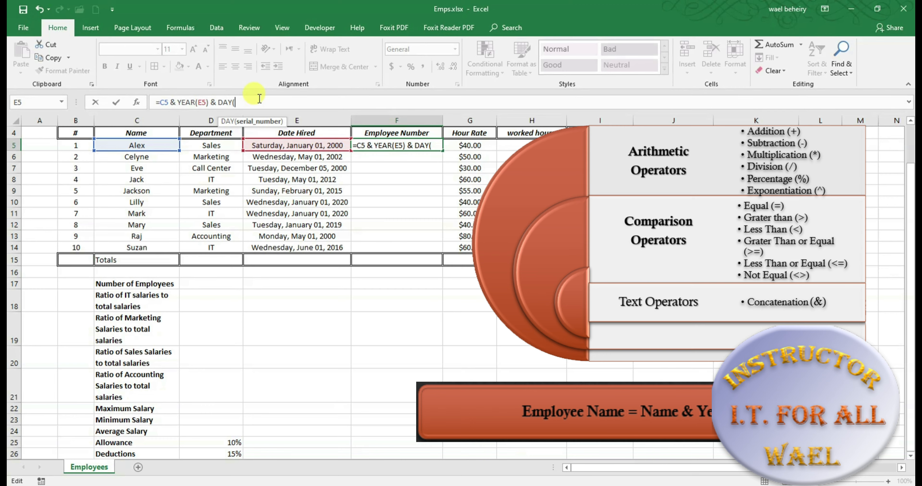
{"action": "type", "text": "E5"}
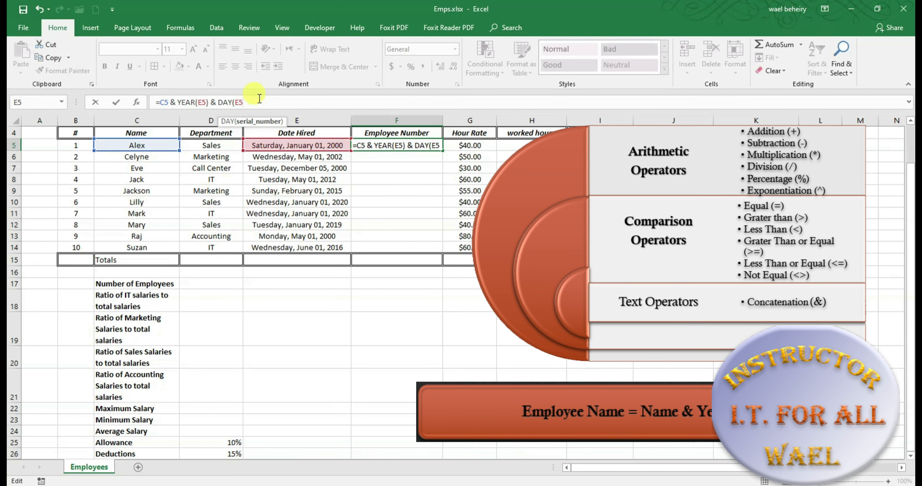
{"action": "type", "text": ")"}
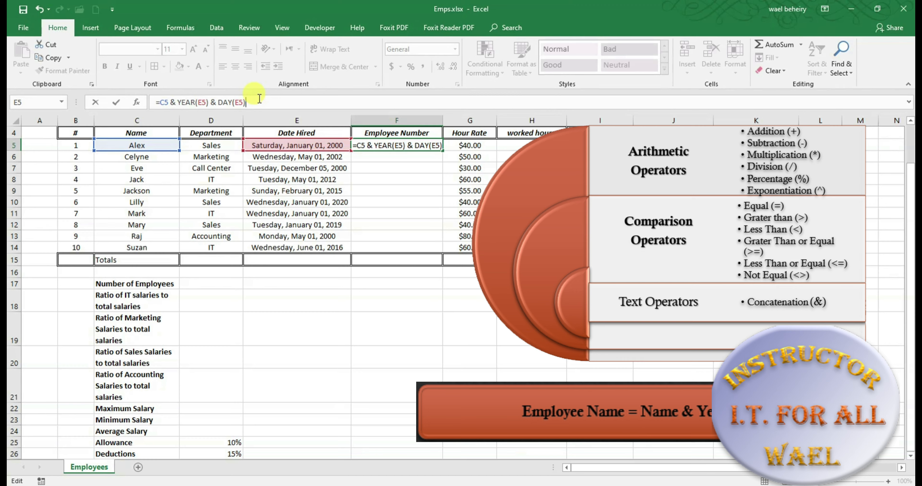
{"action": "key", "text": "Return"}
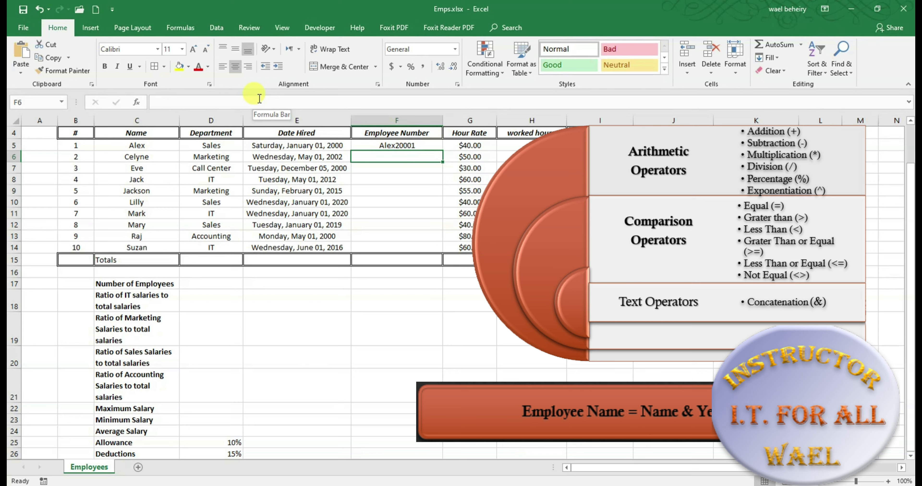
Step: Fill the Employee Number formula from F5 down through F14
{"action": "left_click", "coordinate": [394, 146]}
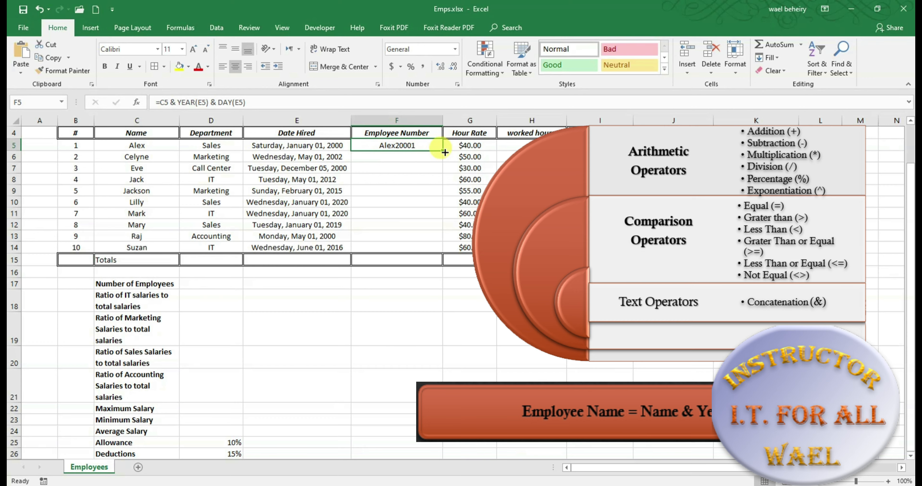
{"action": "left_click_drag", "start_coordinate": [443, 152], "coordinate": [432, 247]}
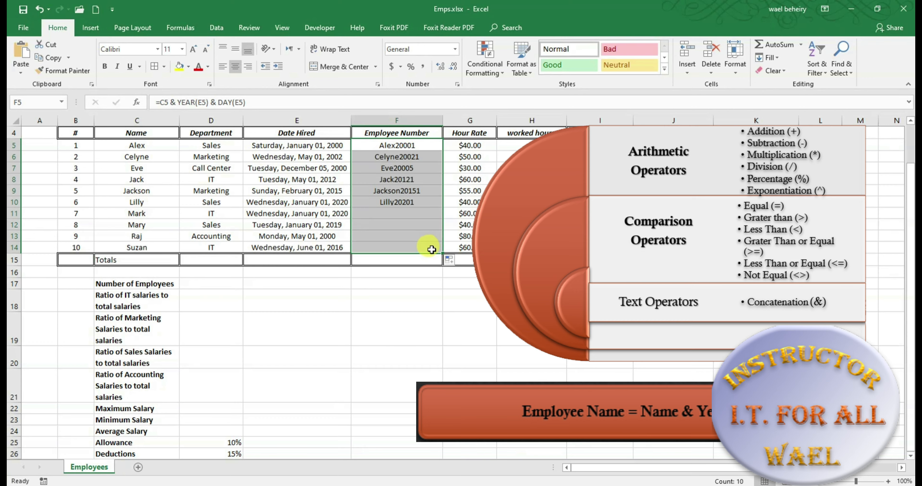
{"action": "left_click", "coordinate": [464, 343]}
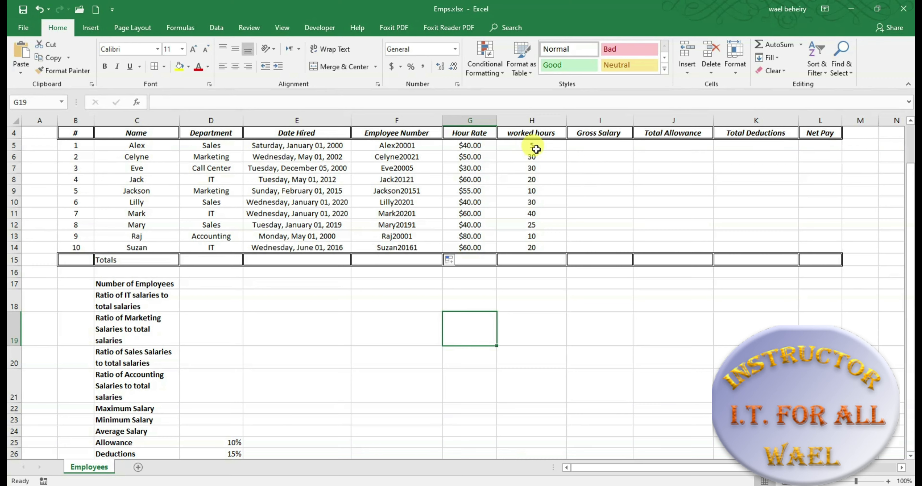
{"action": "left_click", "coordinate": [291, 102]}
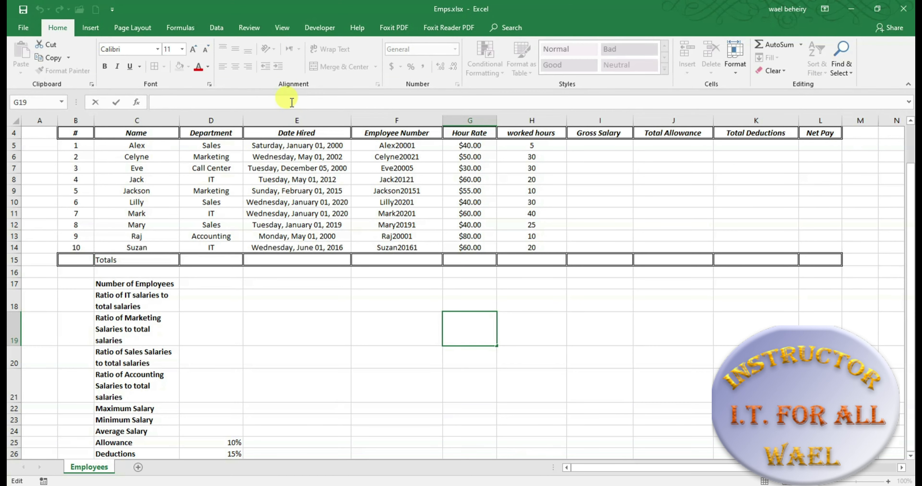
{"action": "type", "text": "="}
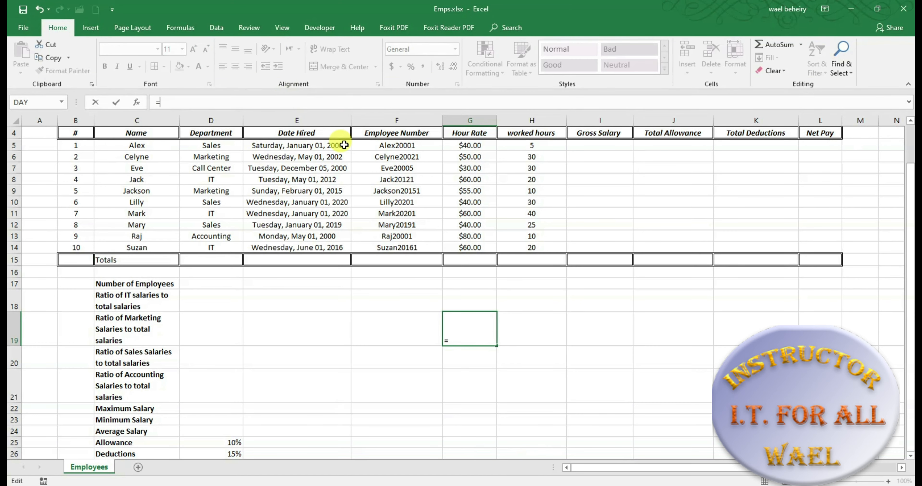
{"action": "left_click", "coordinate": [470, 145]}
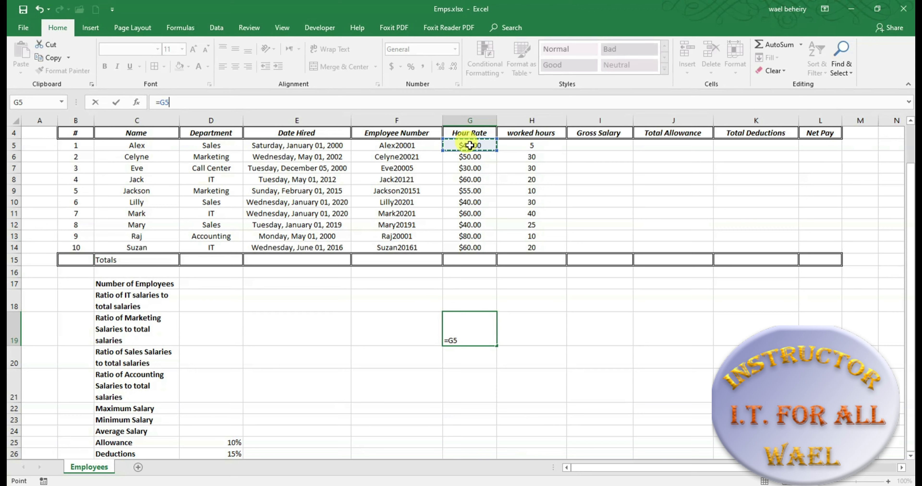
{"action": "type", "text": "*"}
{"action": "left_click", "coordinate": [527, 147]}
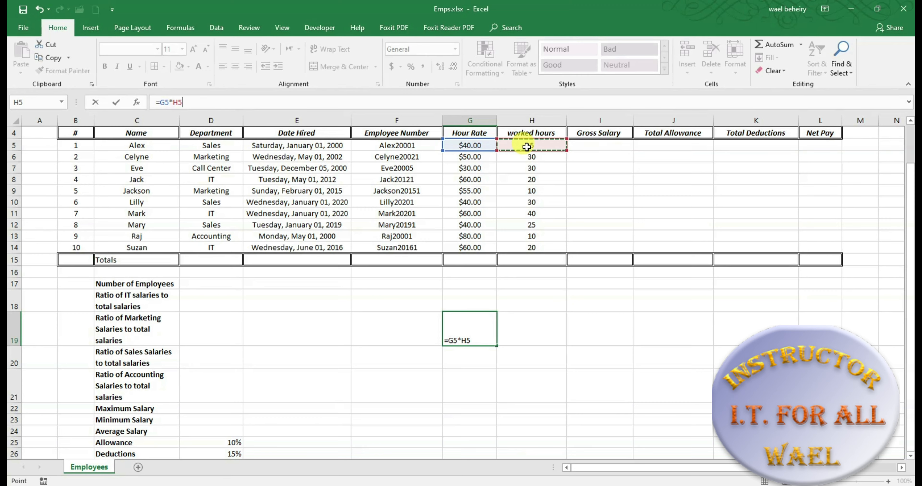
{"action": "key", "text": "Return"}
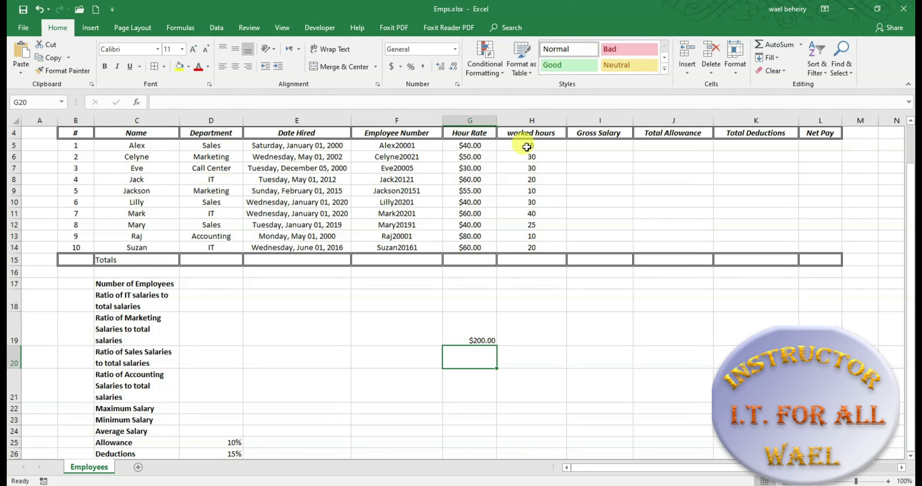
{"action": "left_click", "coordinate": [472, 339]}
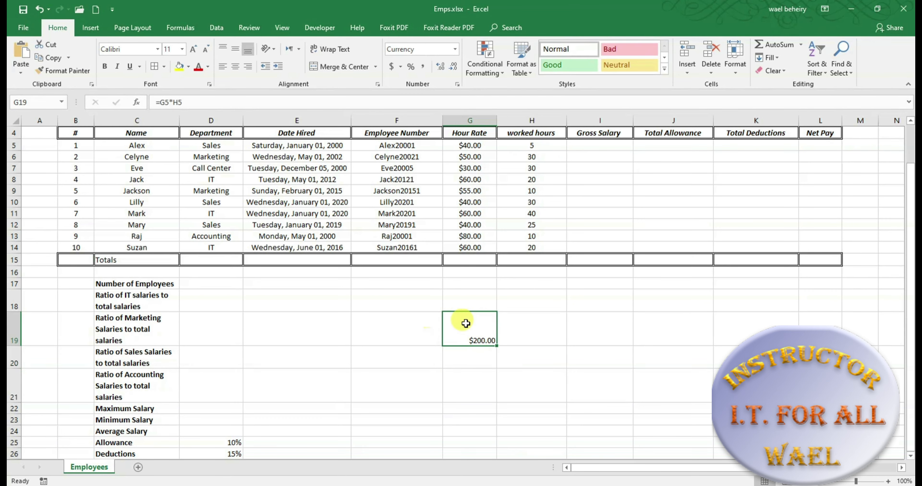
{"action": "key", "text": "Delete"}
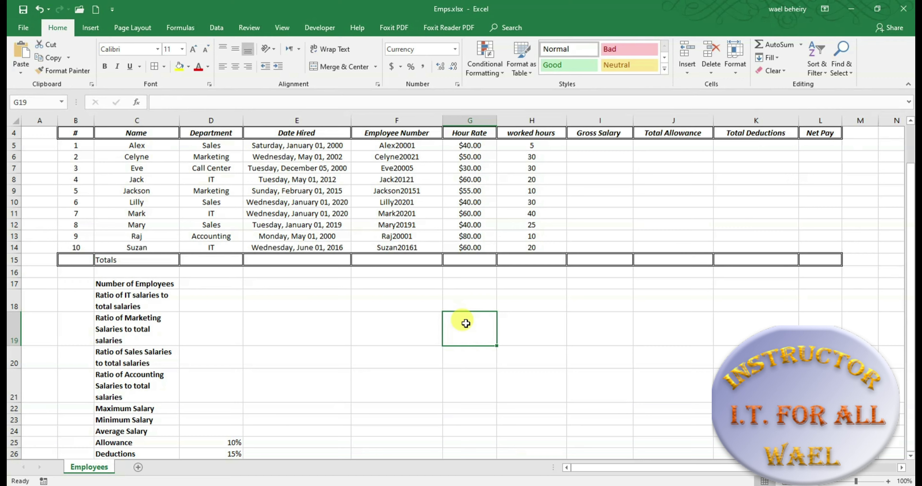
Step: Calculate the first Gross Salary in I5 by multiplying hour rate by worked hours with the formula =G5*H5
{"action": "left_click", "coordinate": [608, 143]}
{"action": "left_click", "coordinate": [206, 101]}
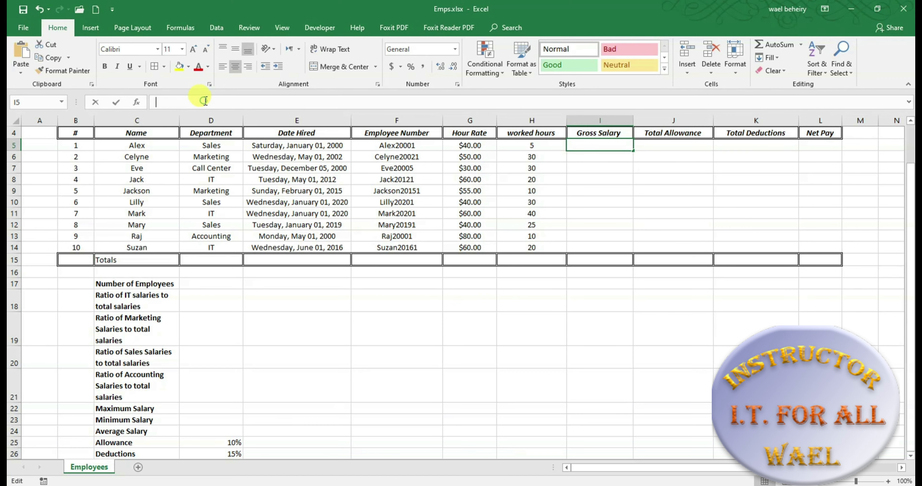
{"action": "type", "text": "="}
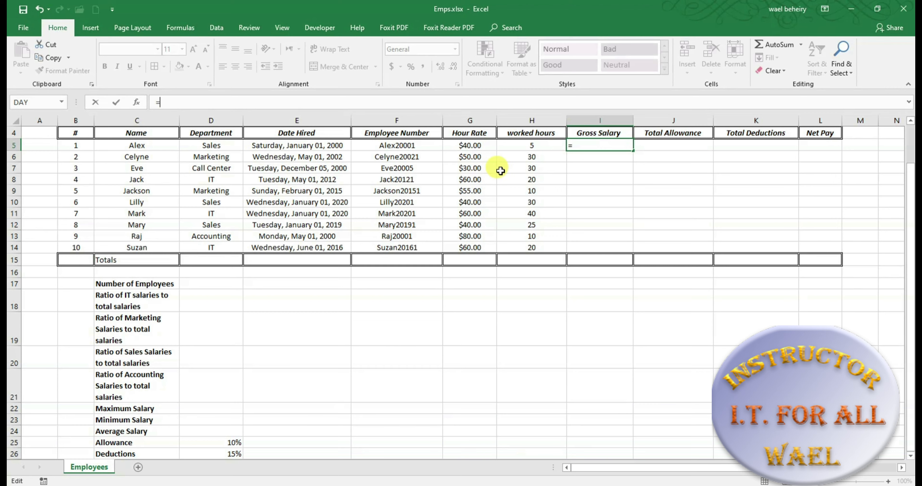
{"action": "left_click", "coordinate": [482, 147]}
{"action": "type", "text": "*"}
{"action": "left_click", "coordinate": [546, 148]}
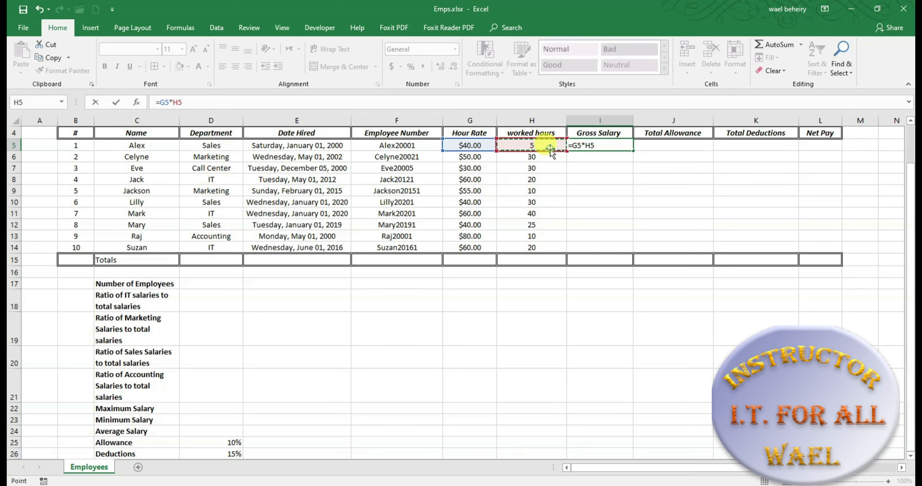
{"action": "key", "text": "Return"}
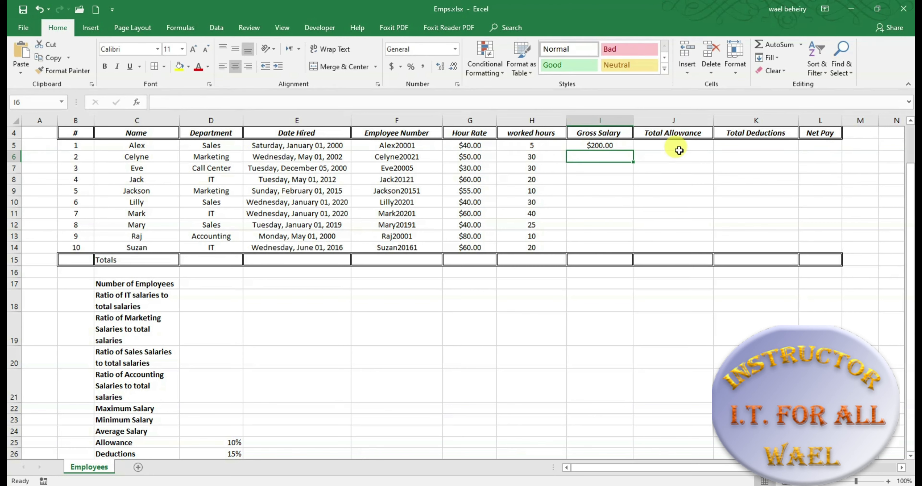
Step: Fill the Gross Salary formula from I5 down through I14
{"action": "left_click", "coordinate": [608, 148]}
{"action": "left_click_drag", "start_coordinate": [632, 150], "coordinate": [623, 248]}
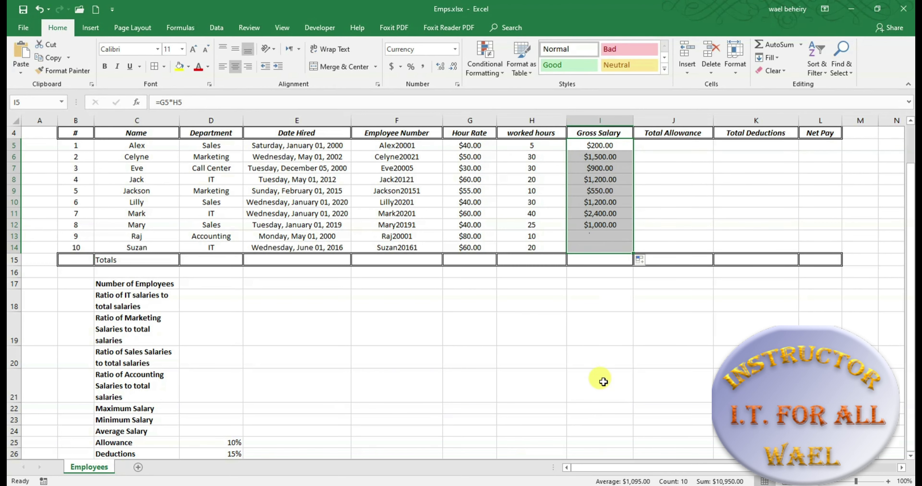
{"action": "left_click", "coordinate": [611, 365]}
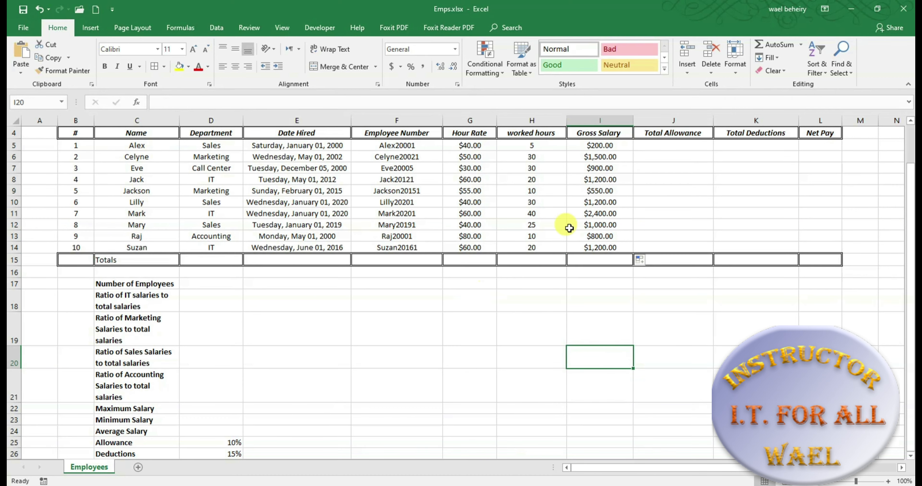
Step: Start the Total Allowance formula in J5 as the gross salary I5 multiplied by the allowance rate in D25
{"action": "left_click", "coordinate": [661, 148]}
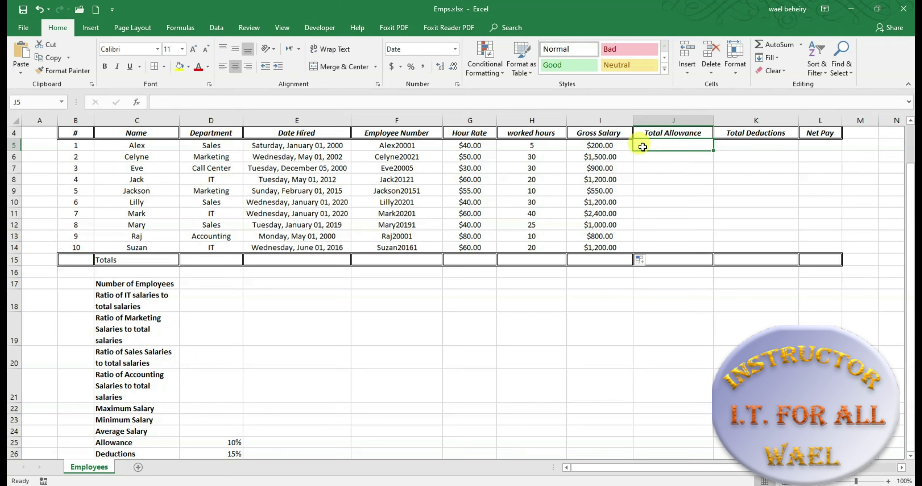
{"action": "left_click", "coordinate": [298, 100]}
{"action": "type", "text": "="}
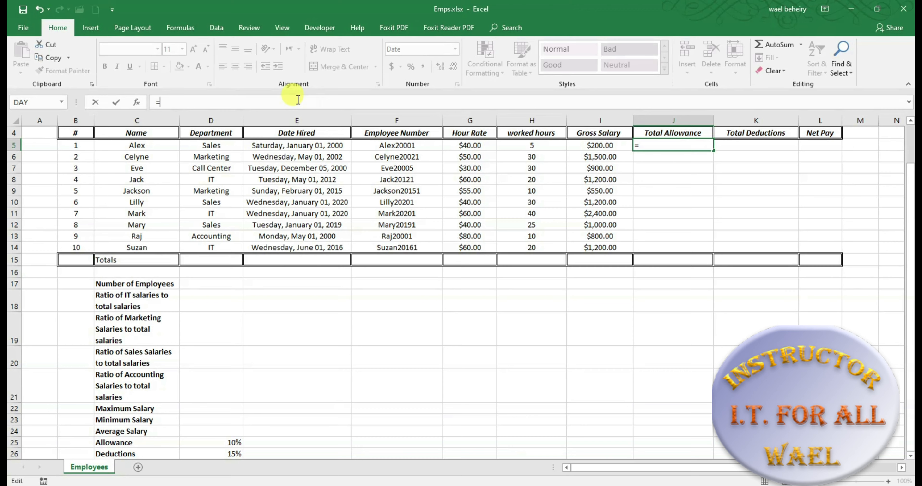
{"action": "left_click", "coordinate": [600, 146]}
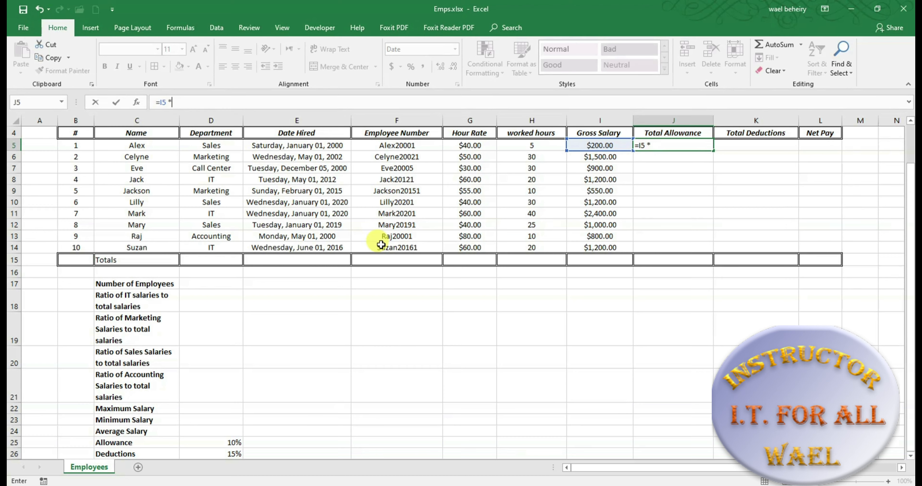
{"action": "left_click", "coordinate": [231, 442]}
Step: Make the allowance rate reference absolute and enter the J5 formula as =I5 *$D$25
{"action": "left_click", "coordinate": [171, 102]}
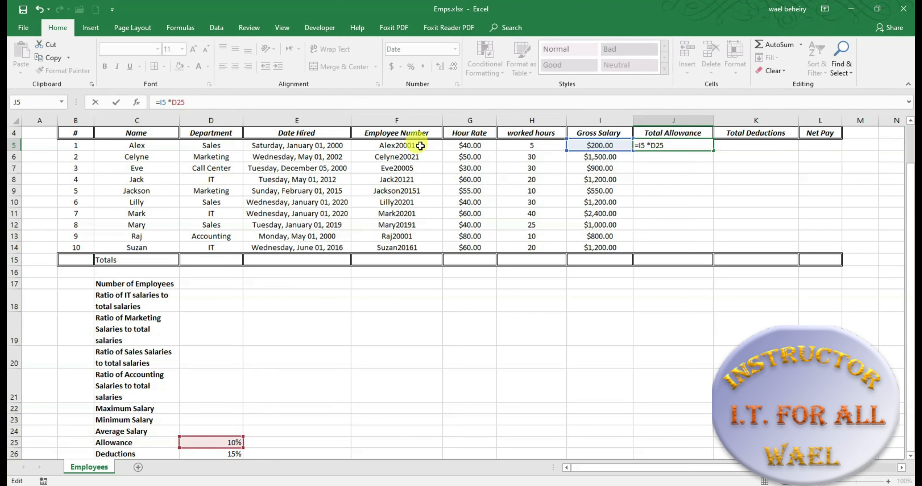
{"action": "type", "text": "$D&"}
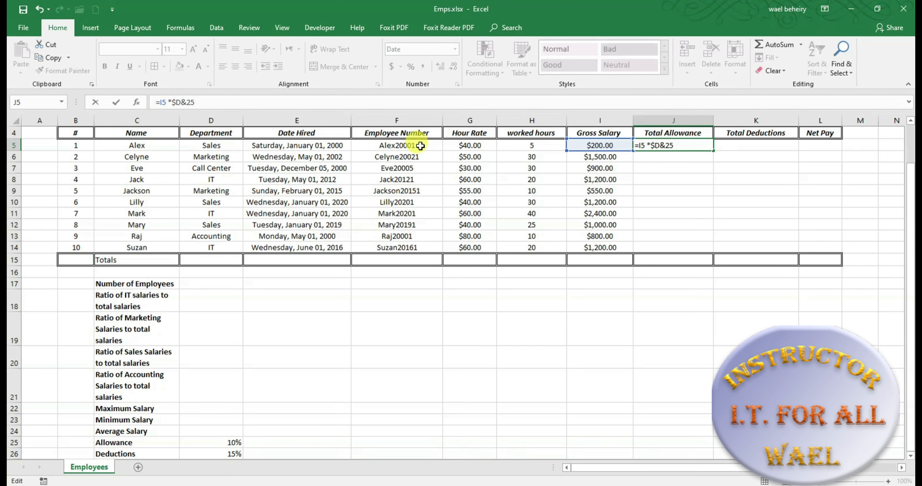
{"action": "key", "text": "Return"}
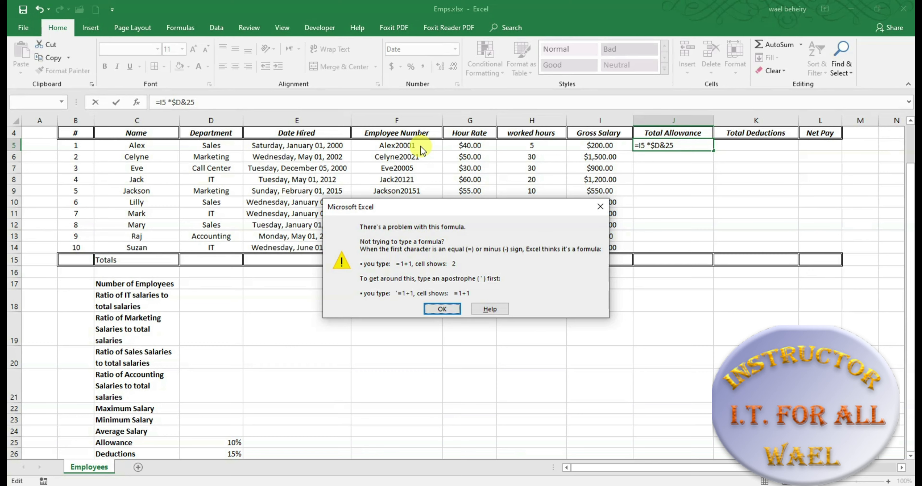
{"action": "key", "text": "Return"}
{"action": "key", "text": "Right"}
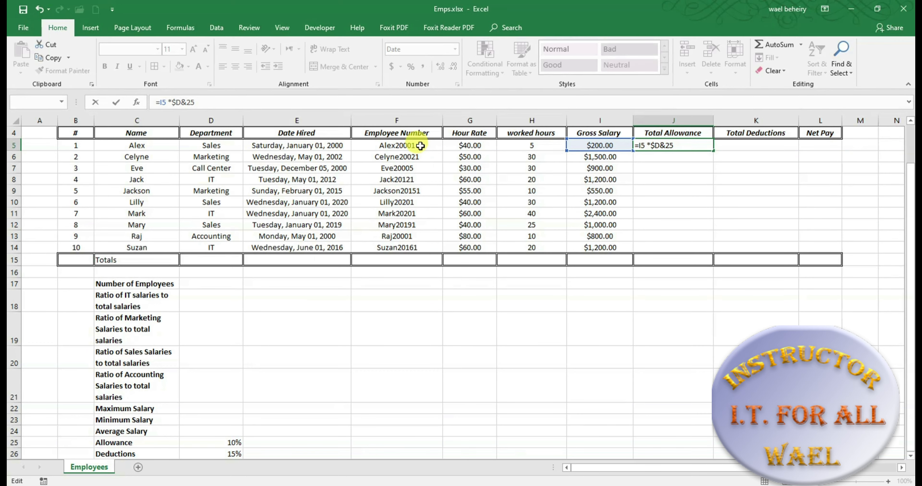
{"action": "key", "text": "Delete"}
{"action": "type", "text": "$"}
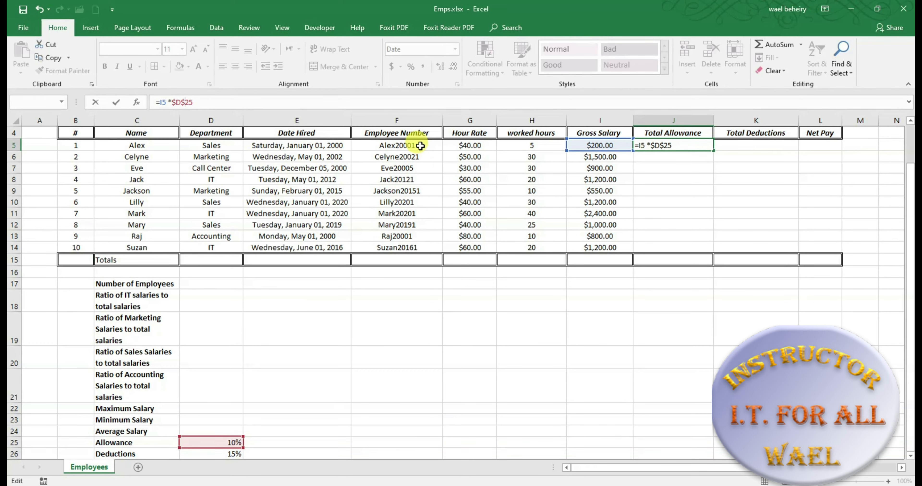
{"action": "key", "text": "Return"}
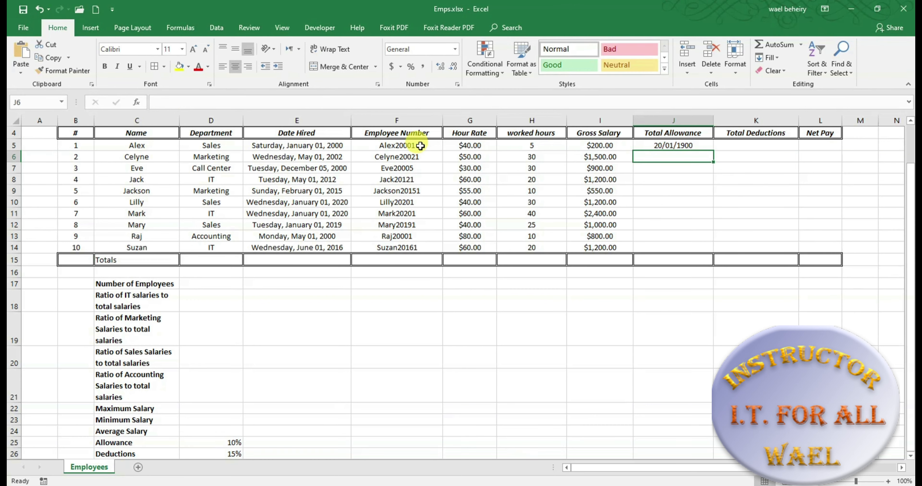
Step: Format the first Total Allowance cell J5 as Currency and fill its formula down through J14
{"action": "left_click", "coordinate": [676, 146]}
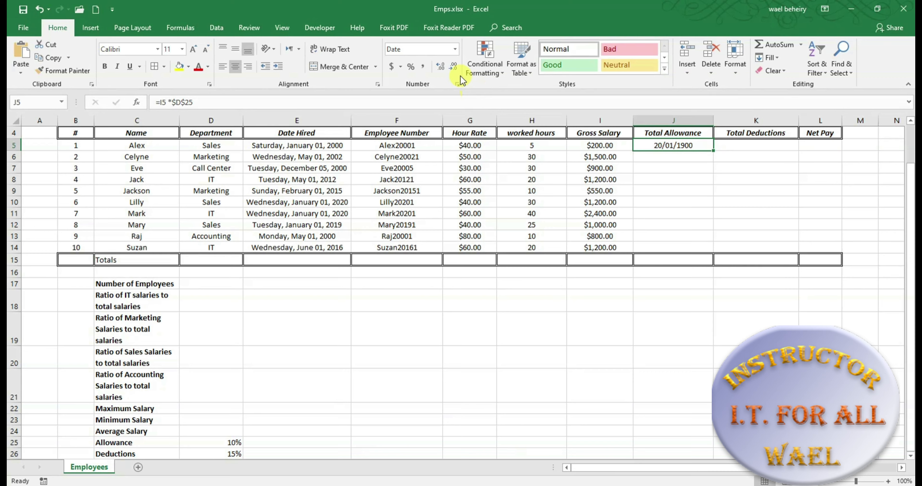
{"action": "left_click", "coordinate": [454, 49]}
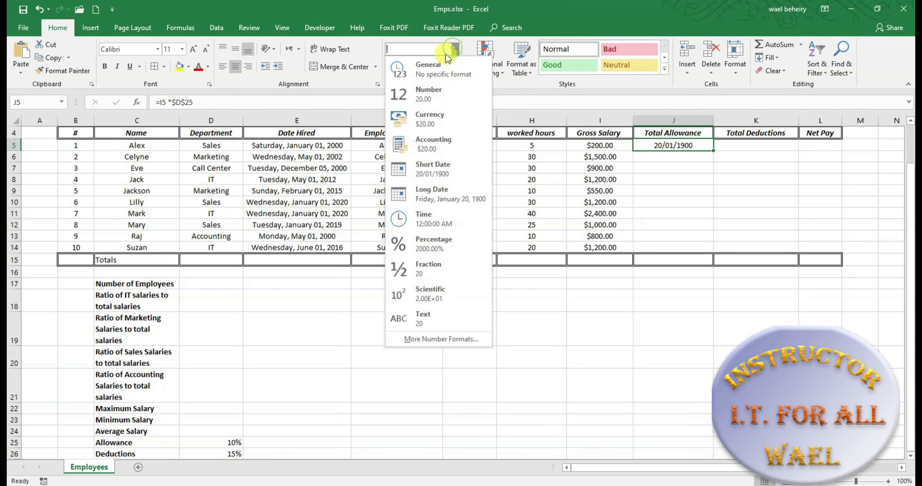
{"action": "left_click", "coordinate": [435, 146]}
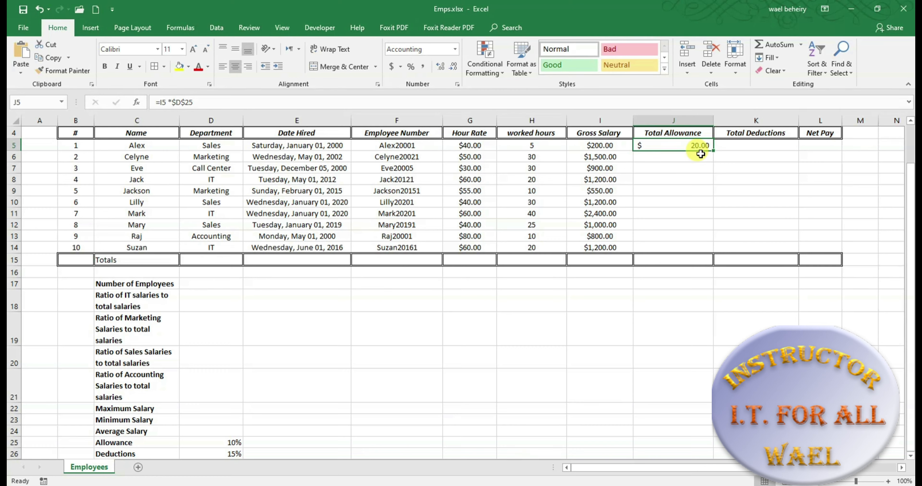
{"action": "left_click", "coordinate": [455, 49]}
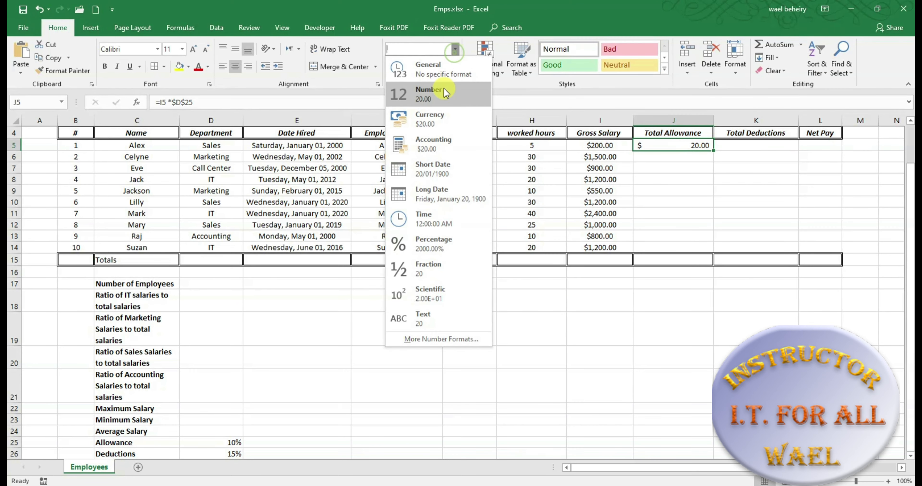
{"action": "left_click", "coordinate": [444, 124]}
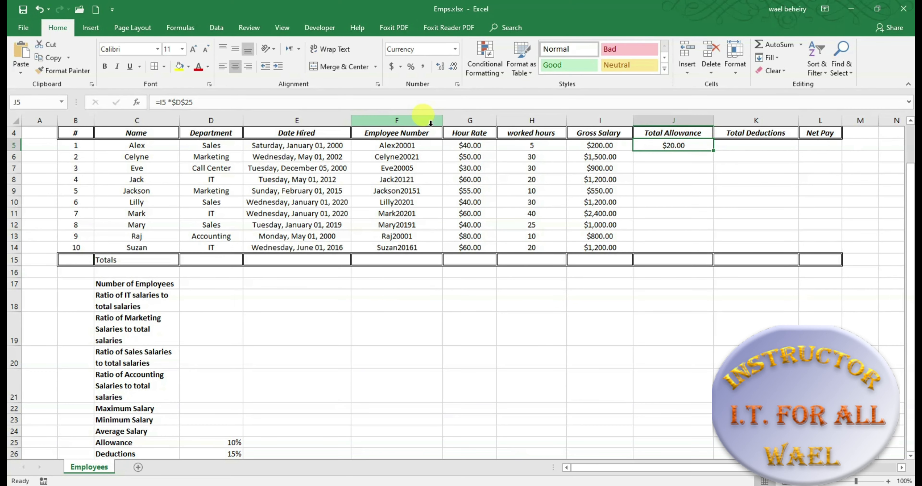
{"action": "left_click_drag", "start_coordinate": [714, 153], "coordinate": [704, 251]}
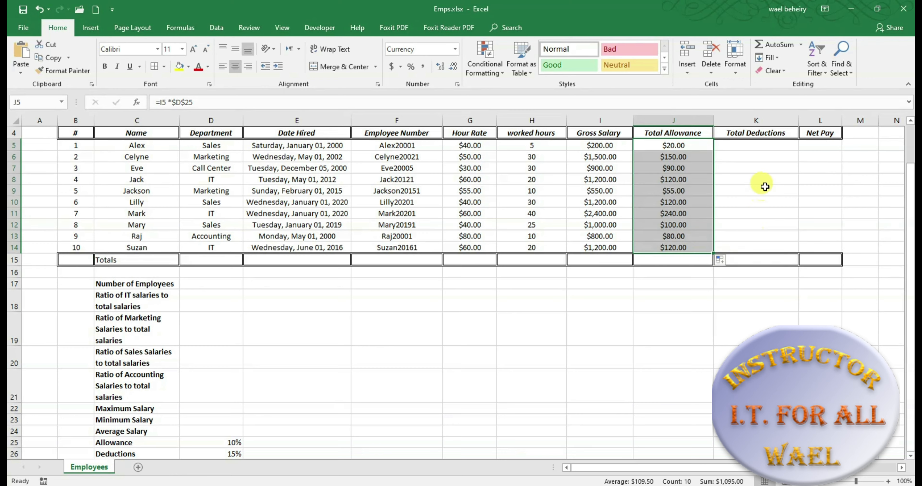
Step: Calculate the first Total Deductions in K5 from gross salary and the fixed deduction rate with the formula =I5*$D$26
{"action": "left_click", "coordinate": [768, 146]}
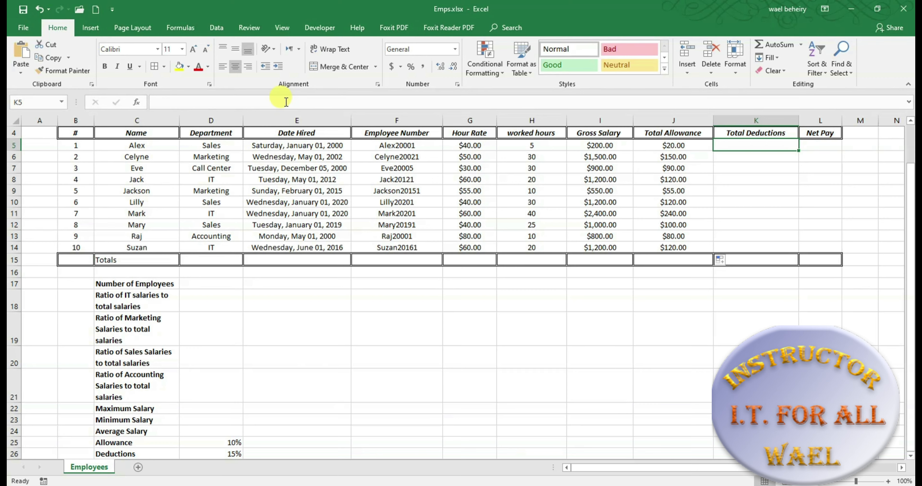
{"action": "type", "text": "="}
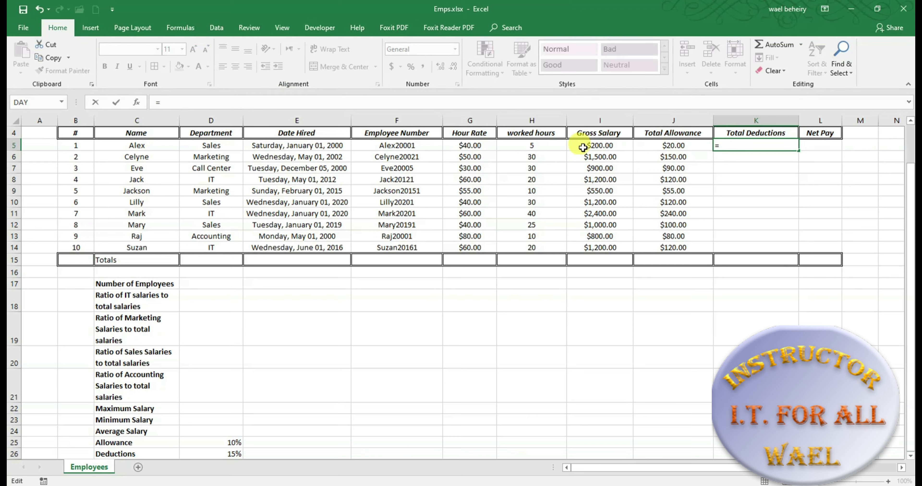
{"action": "left_click", "coordinate": [599, 147]}
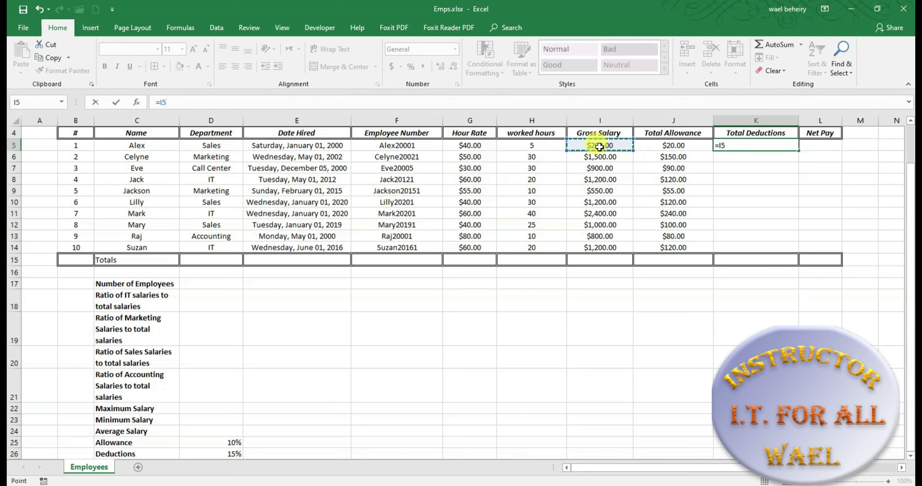
{"action": "type", "text": "*"}
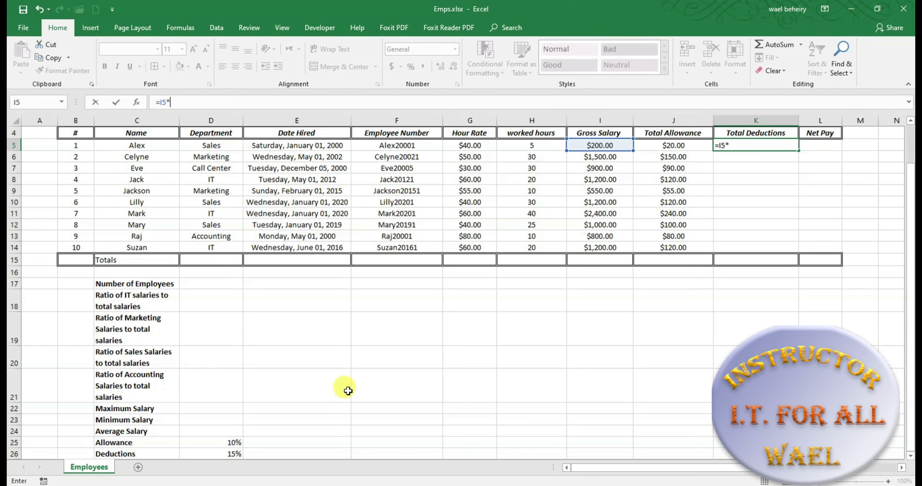
{"action": "left_click", "coordinate": [232, 457]}
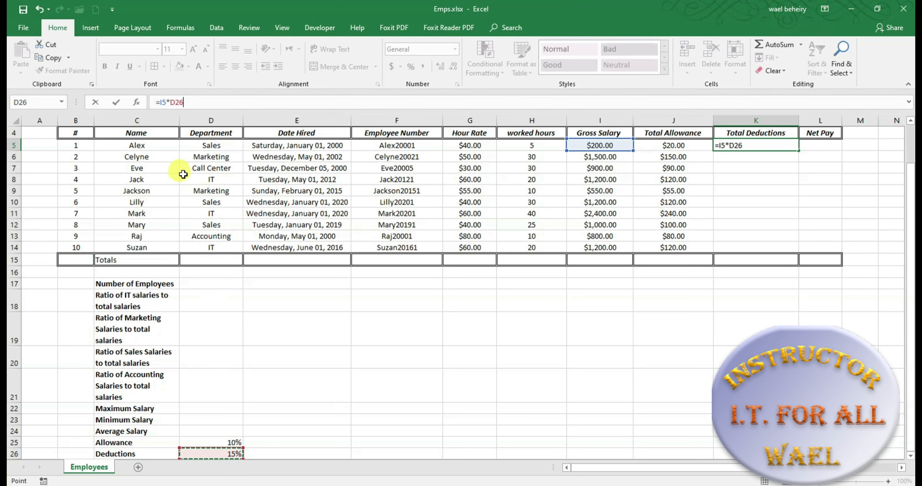
{"action": "left_click", "coordinate": [170, 102]}
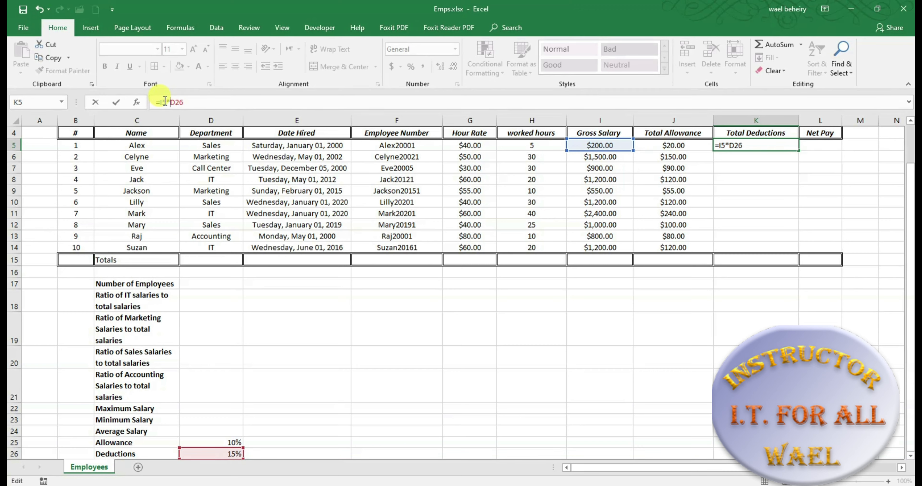
{"action": "type", "text": "$"}
{"action": "key", "text": "Right"}
{"action": "type", "text": "$"}
{"action": "key", "text": "Return"}
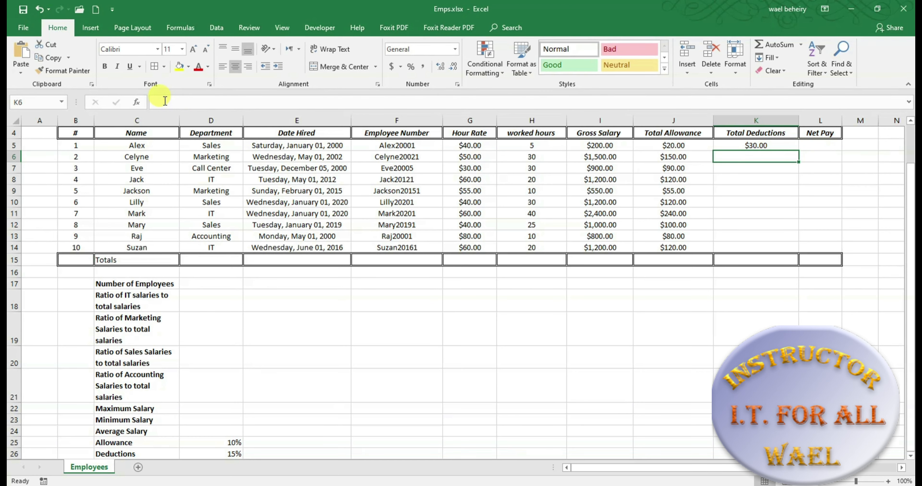
Step: Fill the Total Deductions formula from K5 down through K14
{"action": "left_click", "coordinate": [767, 146]}
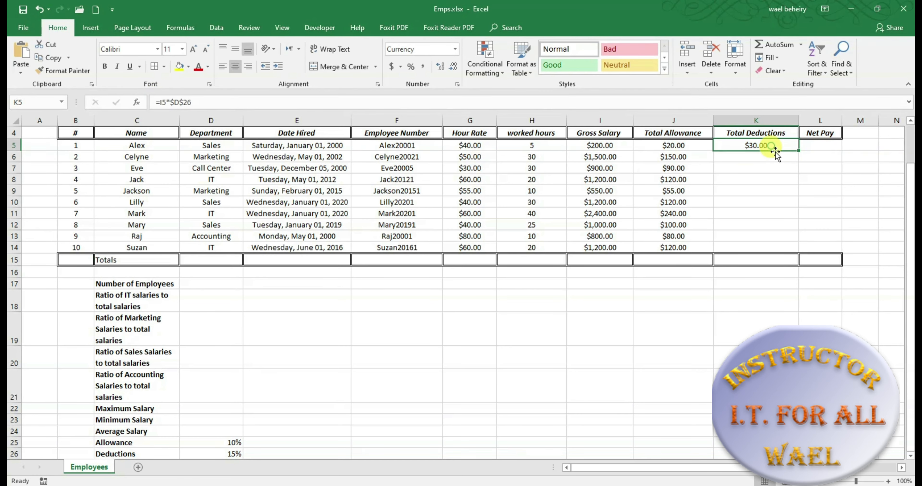
{"action": "left_click_drag", "start_coordinate": [800, 152], "coordinate": [798, 248]}
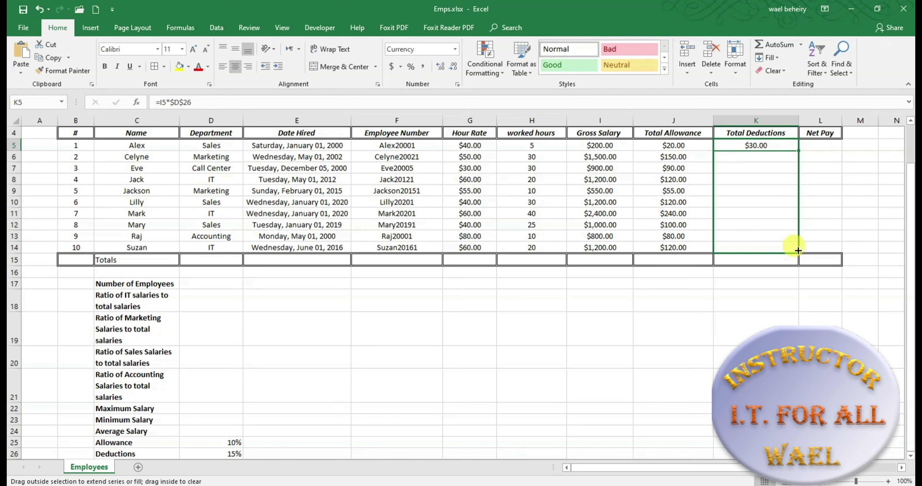
{"action": "left_click_drag", "start_coordinate": [798, 250], "coordinate": [797, 250]}
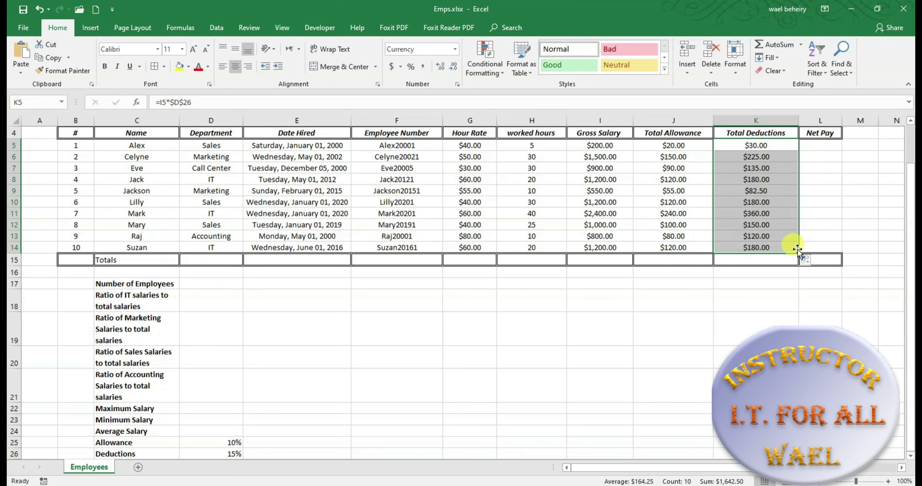
Step: Format the empty Net Pay cells L5 to L14 as Currency
{"action": "left_click", "coordinate": [823, 146]}
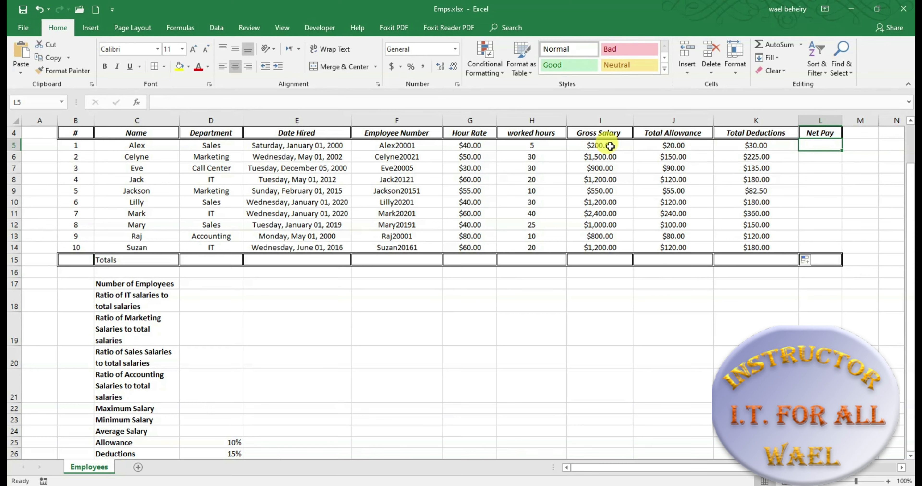
{"action": "left_click", "coordinate": [682, 146]}
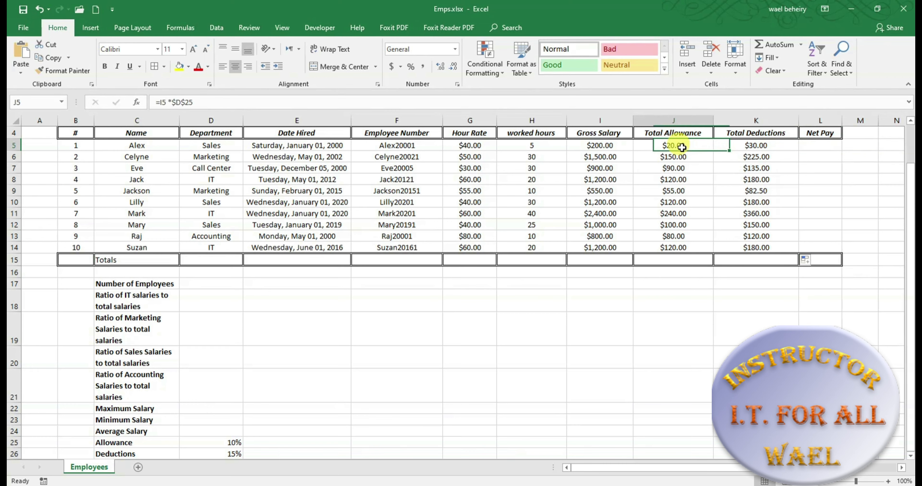
{"action": "left_click", "coordinate": [756, 146]}
{"action": "left_click", "coordinate": [821, 145]}
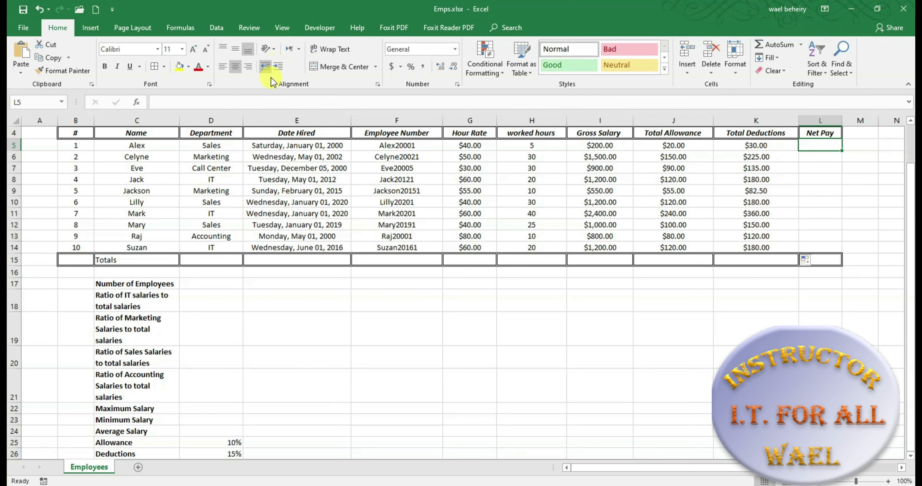
{"action": "left_click", "coordinate": [822, 145]}
{"action": "left_click_drag", "start_coordinate": [822, 157], "coordinate": [822, 252]}
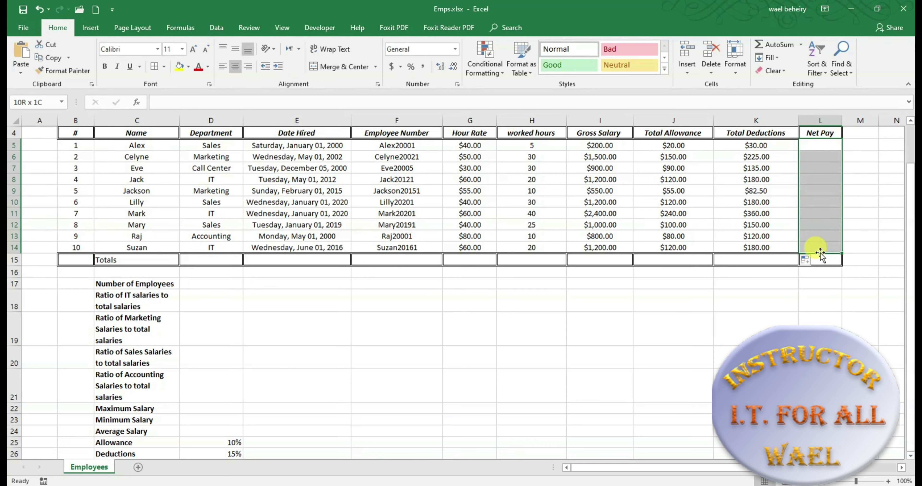
{"action": "left_click", "coordinate": [455, 50]}
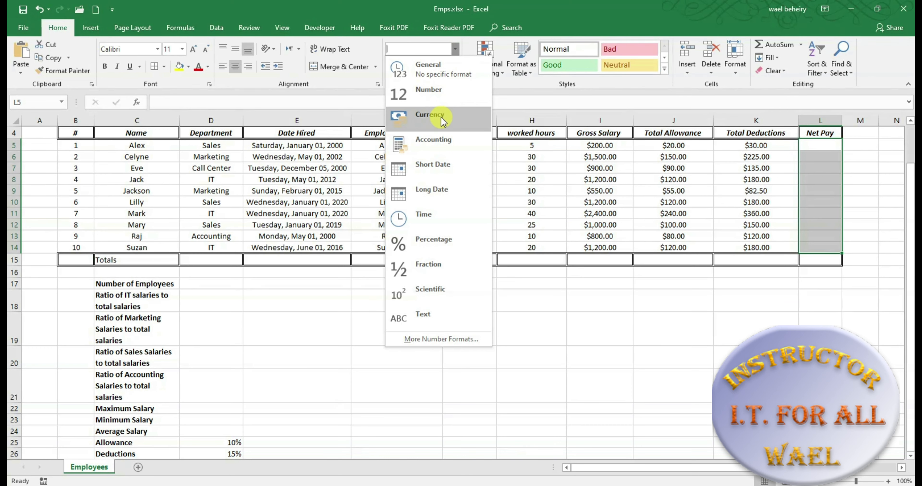
{"action": "left_click", "coordinate": [433, 115]}
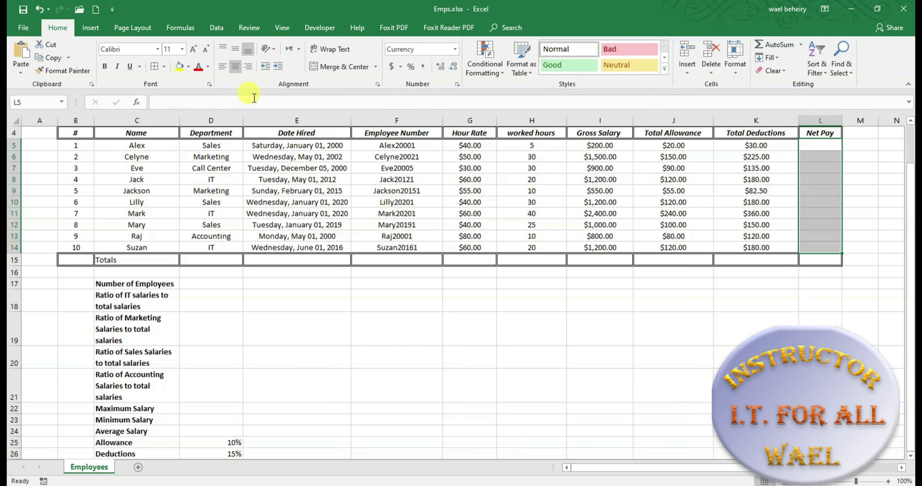
Step: Enter the Net Pay formula =(I5+J5)-K5 in L5 and fill it down through L14
{"action": "left_click", "coordinate": [821, 144]}
{"action": "left_click", "coordinate": [278, 98]}
{"action": "type", "text": "=("}
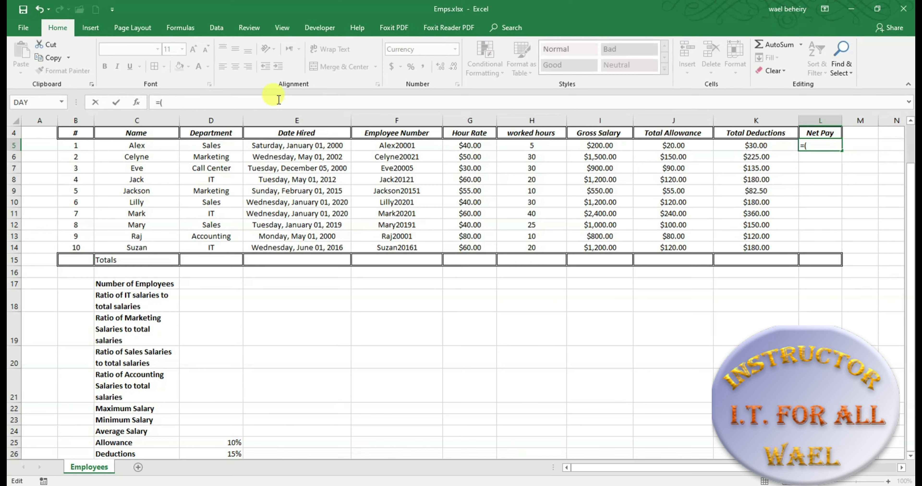
{"action": "left_click", "coordinate": [610, 147]}
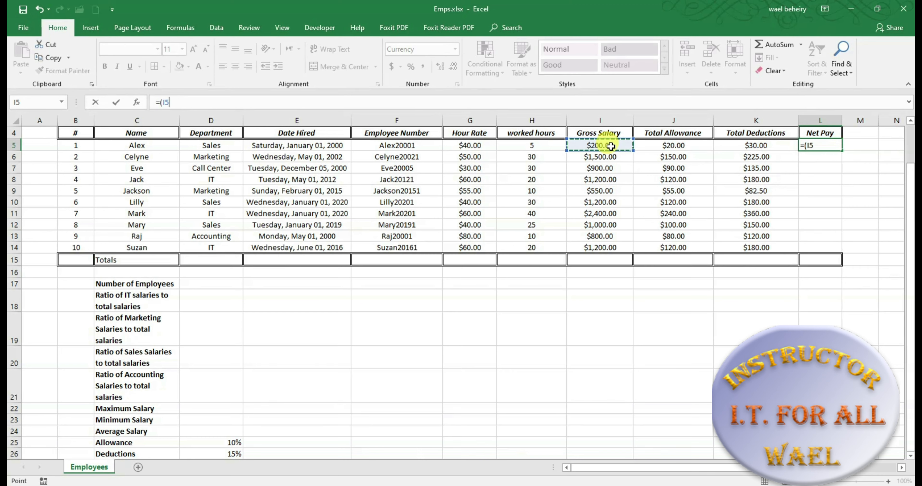
{"action": "type", "text": "+"}
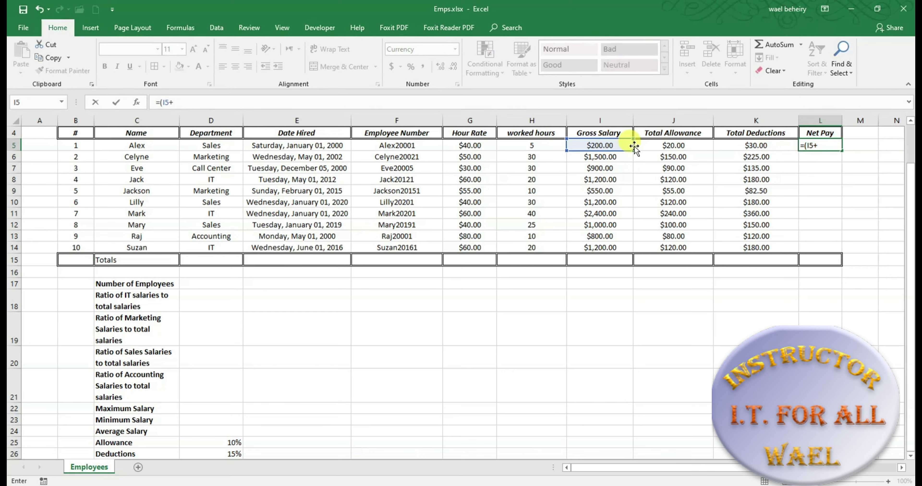
{"action": "left_click", "coordinate": [687, 146]}
{"action": "type", "text": ")-"}
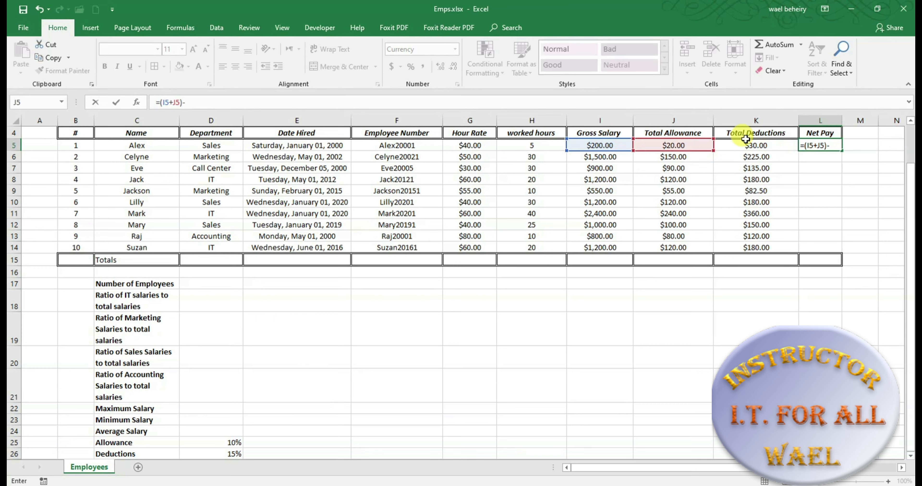
{"action": "left_click", "coordinate": [753, 146]}
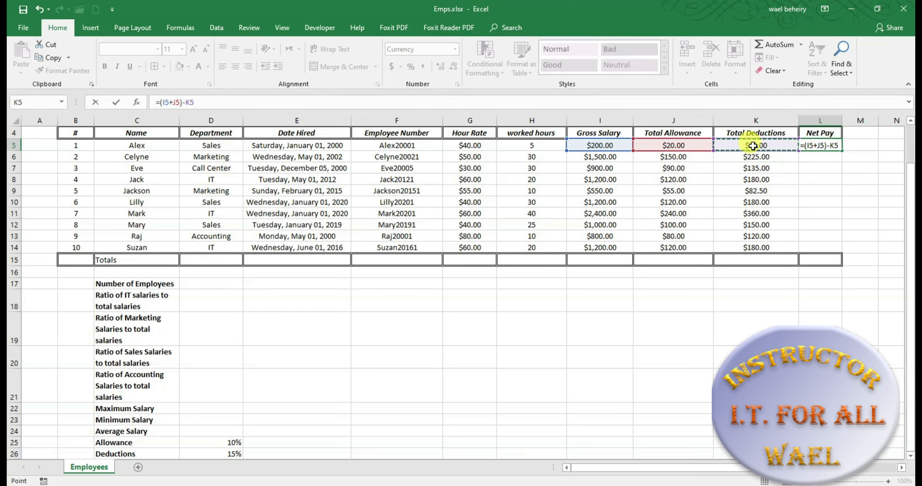
{"action": "key", "text": "ctrl+Return"}
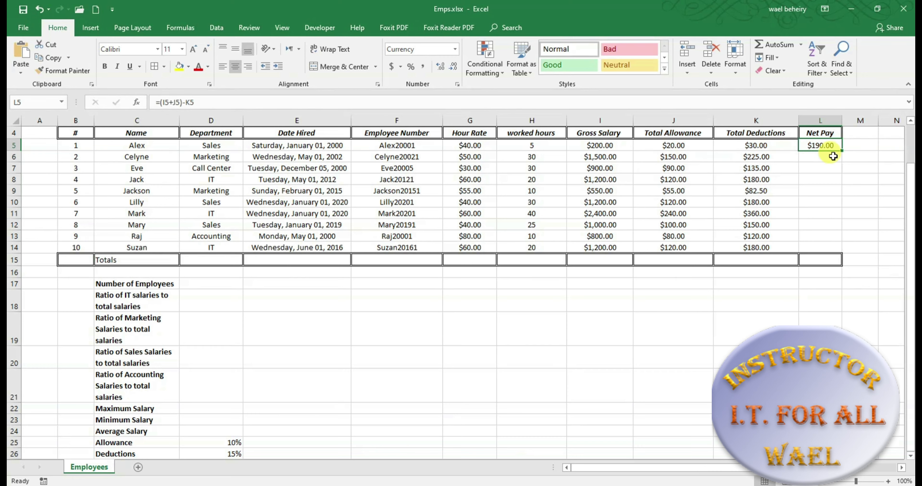
{"action": "left_click_drag", "start_coordinate": [842, 153], "coordinate": [837, 250]}
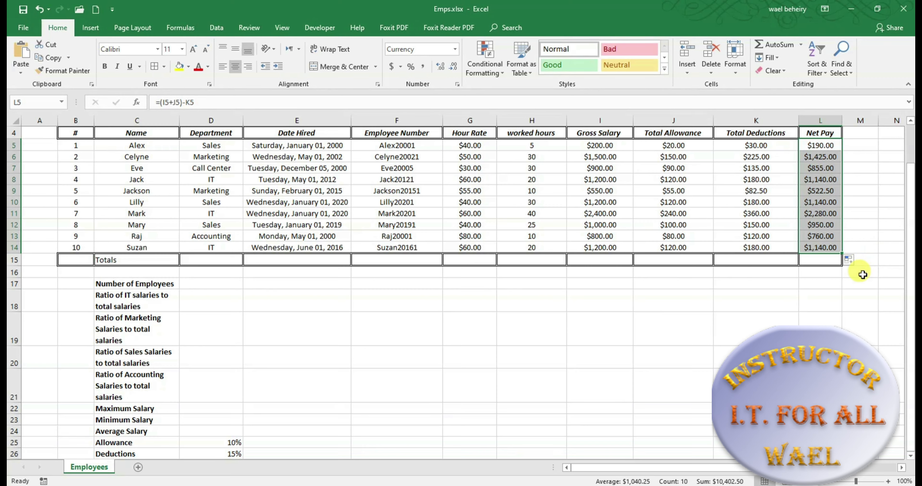
Step: Total the Net Pay column in L15 of the Totals row with the formula =SUM(L5:L14)
{"action": "left_click", "coordinate": [815, 261]}
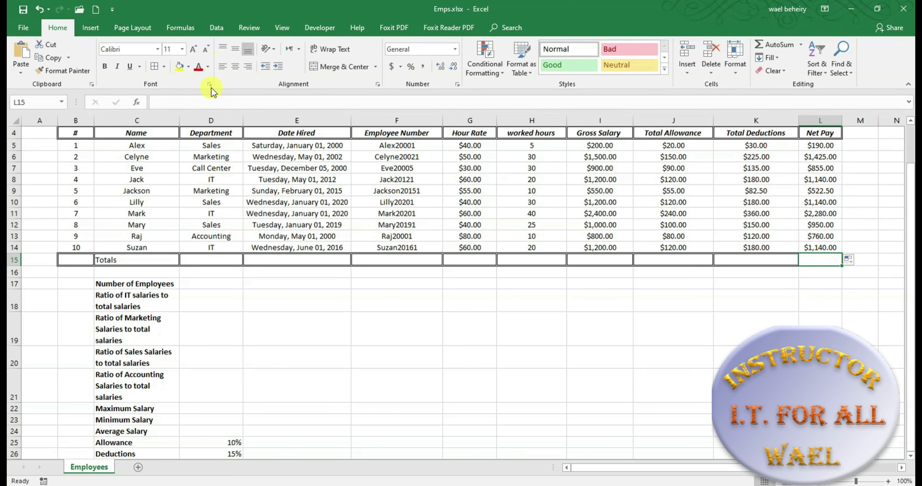
{"action": "left_click", "coordinate": [207, 102]}
{"action": "type", "text": "="}
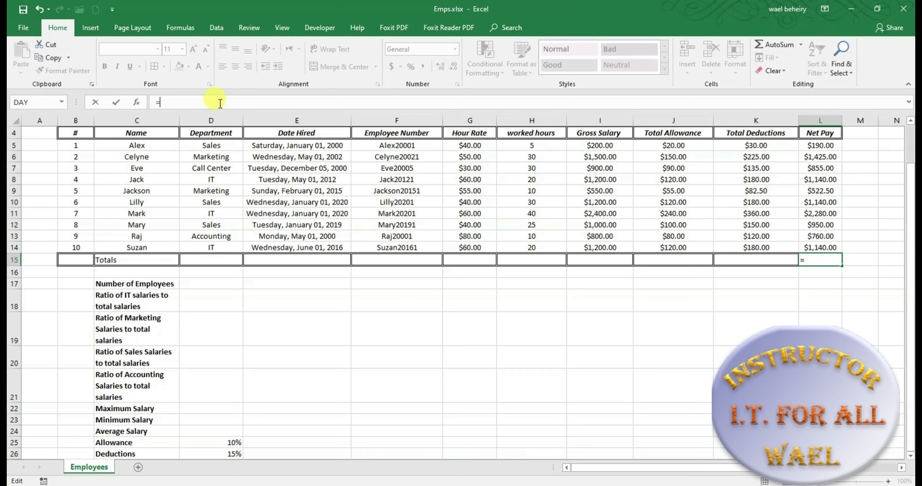
{"action": "type", "text": "S"}
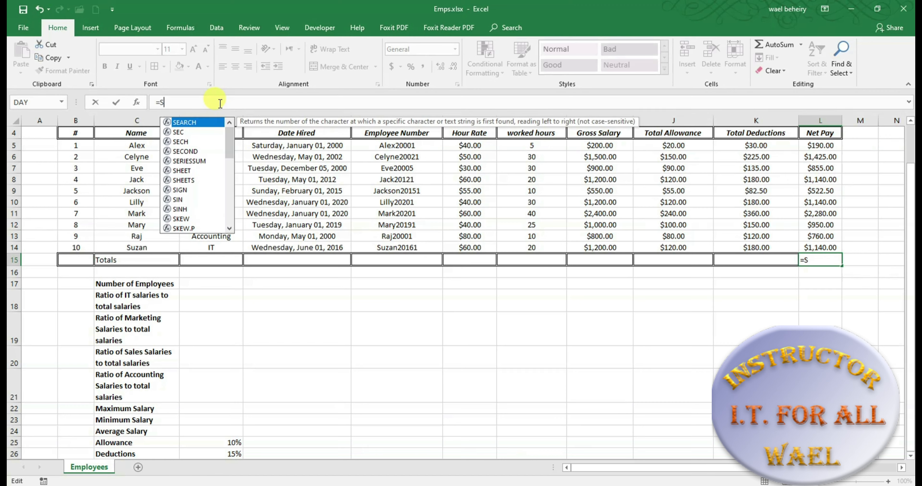
{"action": "type", "text": "UM"}
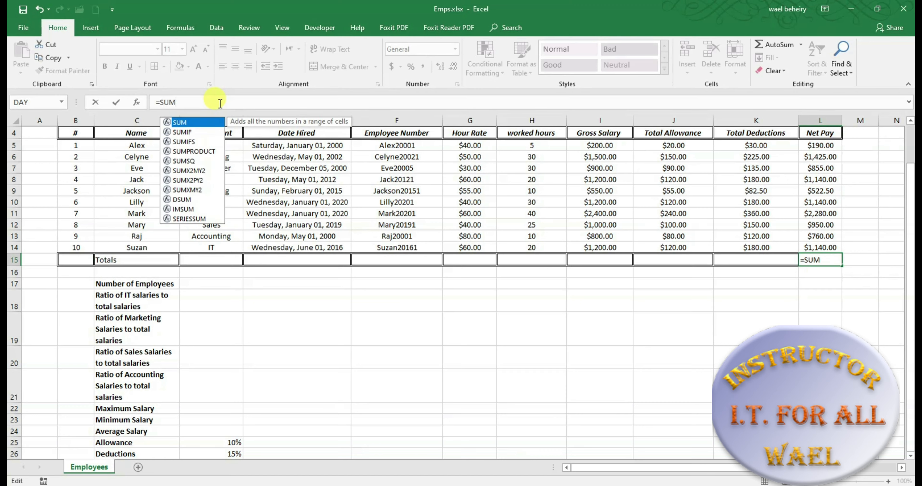
{"action": "type", "text": "("}
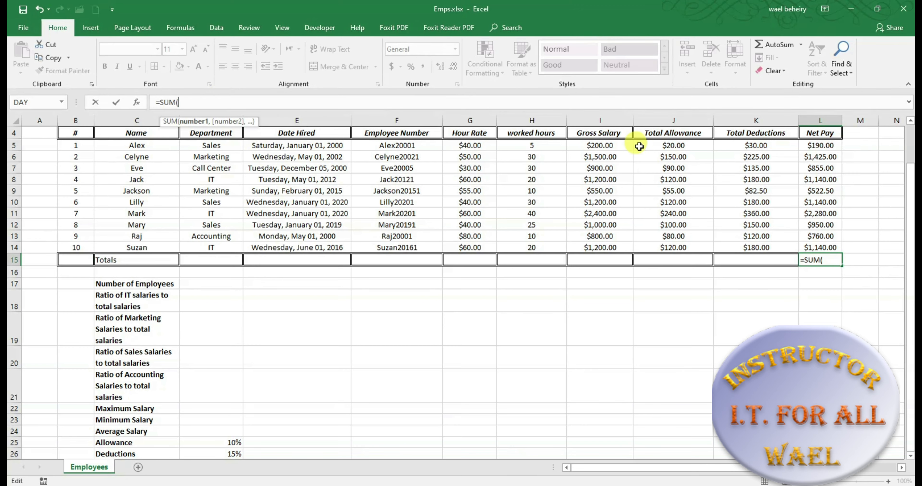
{"action": "left_click", "coordinate": [819, 149]}
{"action": "left_click_drag", "start_coordinate": [819, 155], "coordinate": [816, 243]}
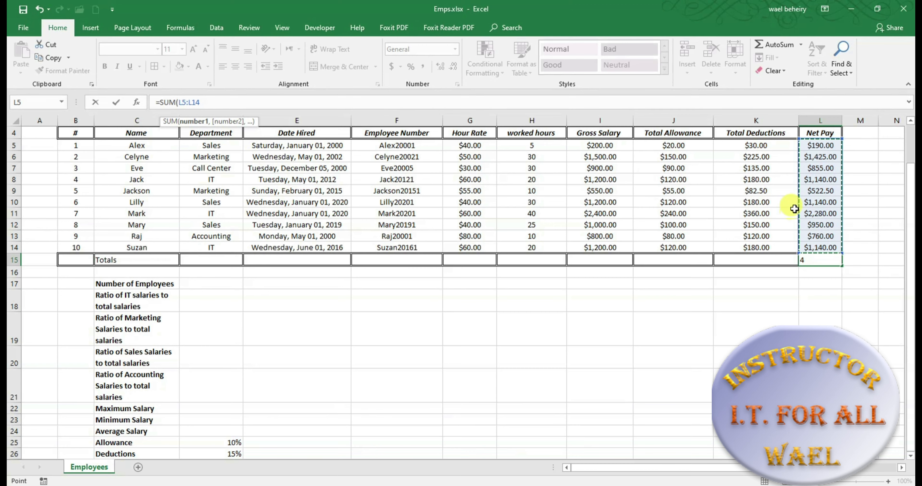
{"action": "type", "text": ")"}
{"action": "key", "text": "Return"}
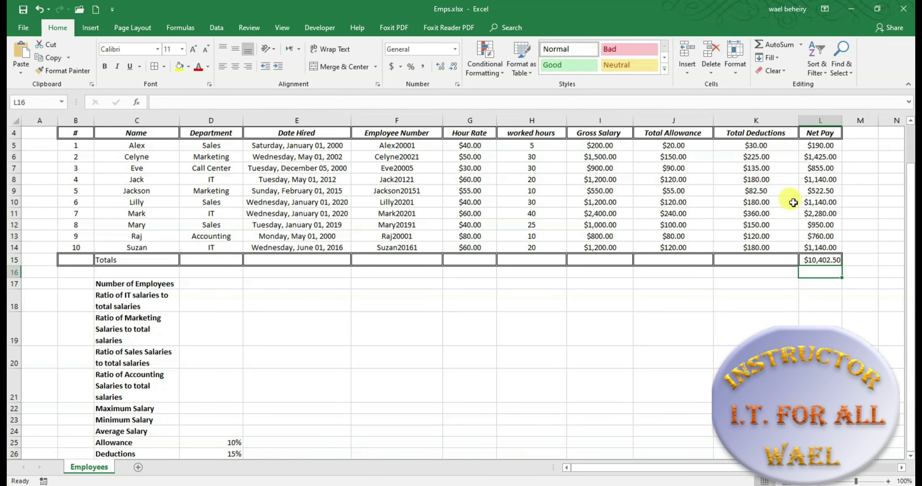
Step: Calculate the Number of Employees in D17 with the formula =COUNT(B5:B14)
{"action": "left_click", "coordinate": [204, 283]}
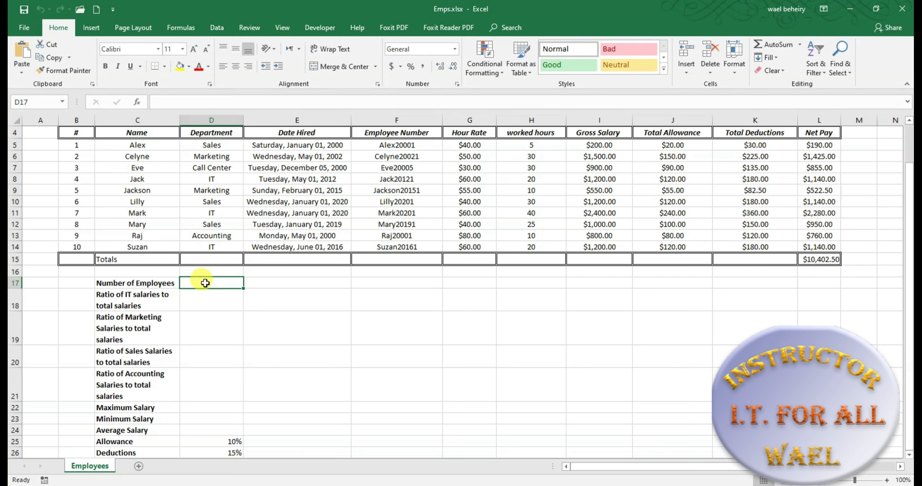
{"action": "type", "text": "="}
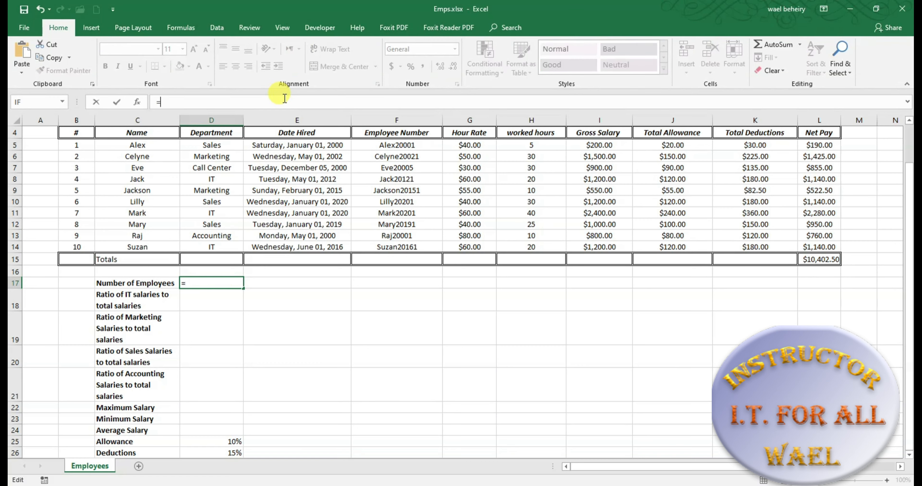
{"action": "type", "text": "C"}
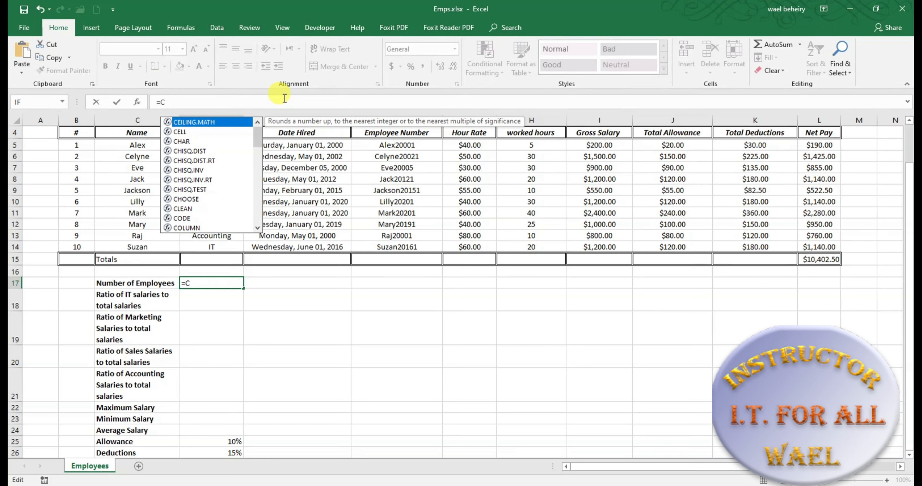
{"action": "type", "text": "OU"}
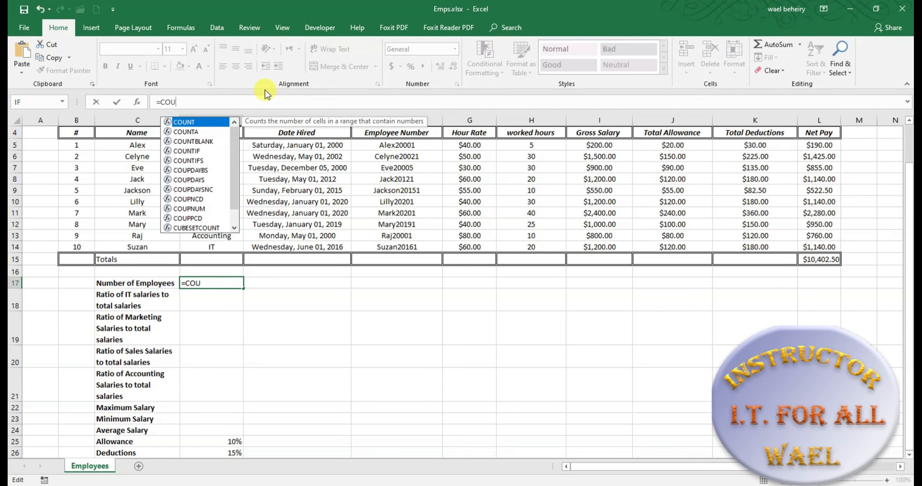
{"action": "double_click", "coordinate": [210, 122]}
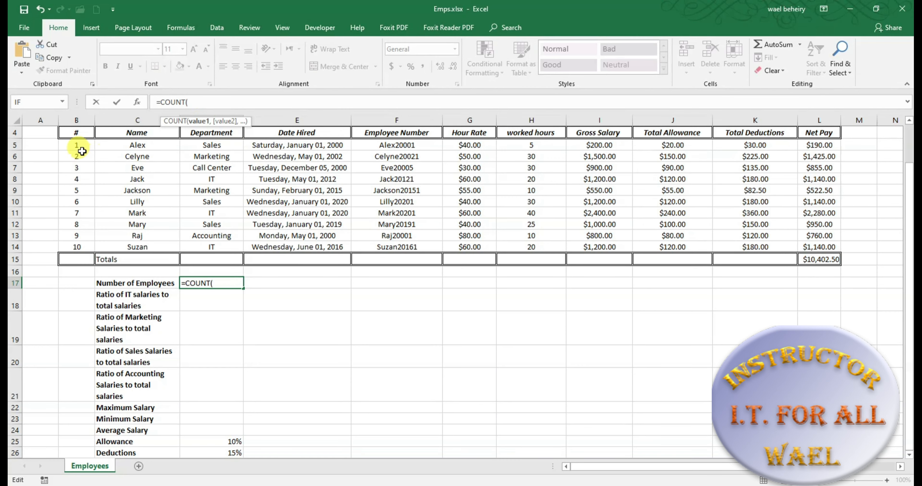
{"action": "left_click_drag", "start_coordinate": [80, 145], "coordinate": [77, 240]}
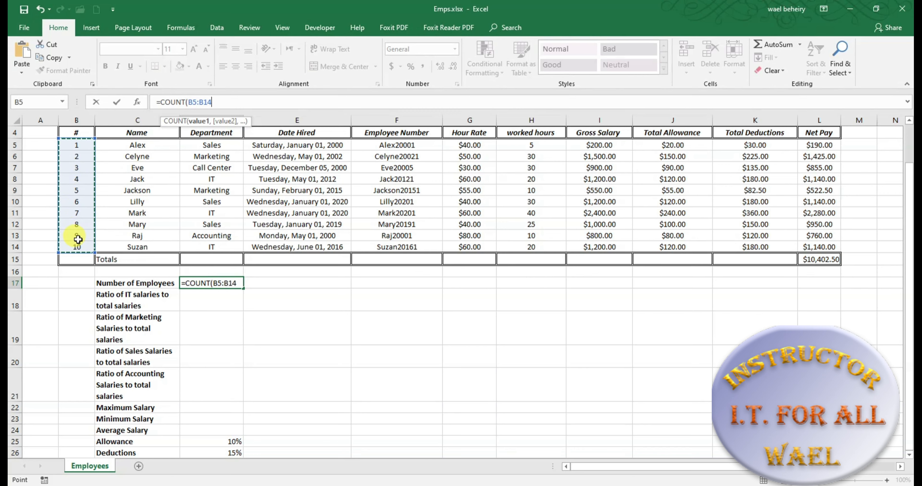
{"action": "type", "text": ")"}
{"action": "key", "text": "Return"}
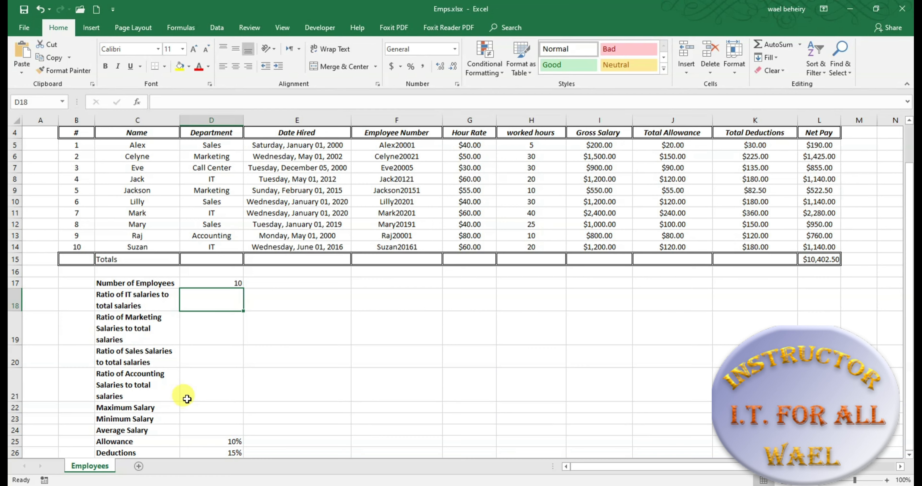
Step: Calculate the Maximum Salary in D22 from the Net Pay column with the formula =MAX(L5:L14)
{"action": "left_click", "coordinate": [213, 407]}
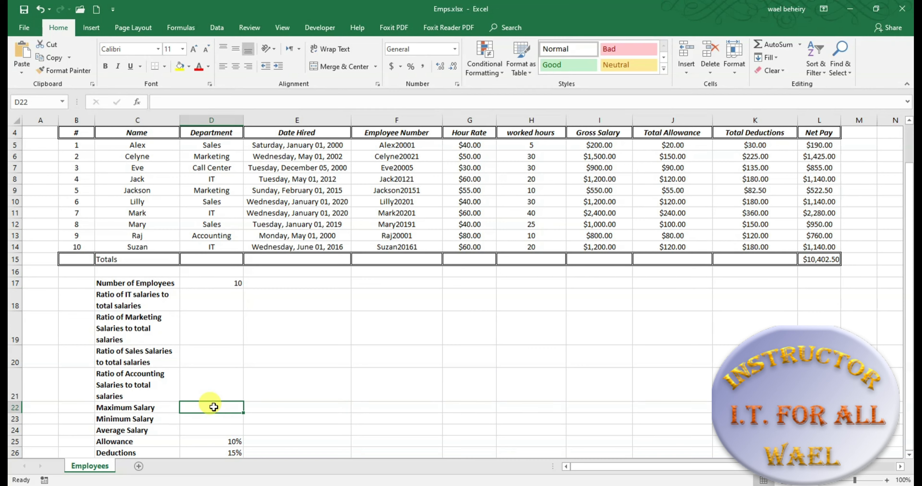
{"action": "type", "text": "=M"}
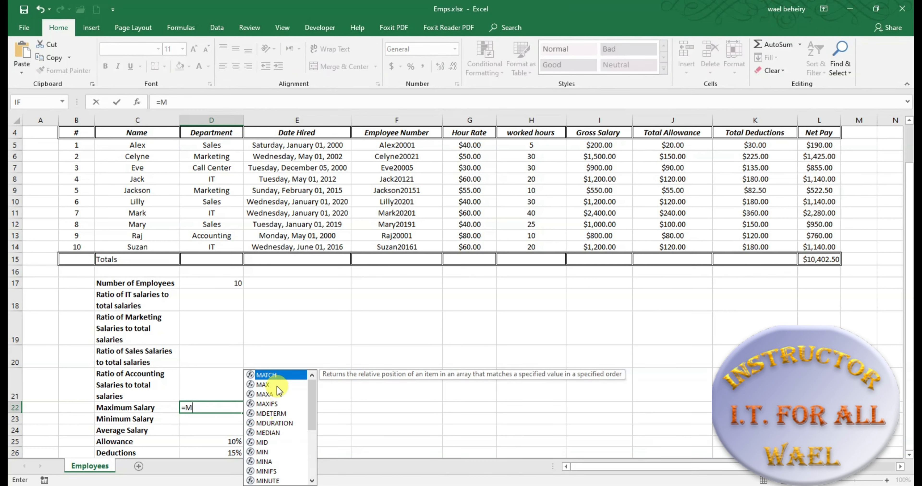
{"action": "double_click", "coordinate": [263, 384]}
{"action": "left_click_drag", "start_coordinate": [819, 145], "coordinate": [816, 240]}
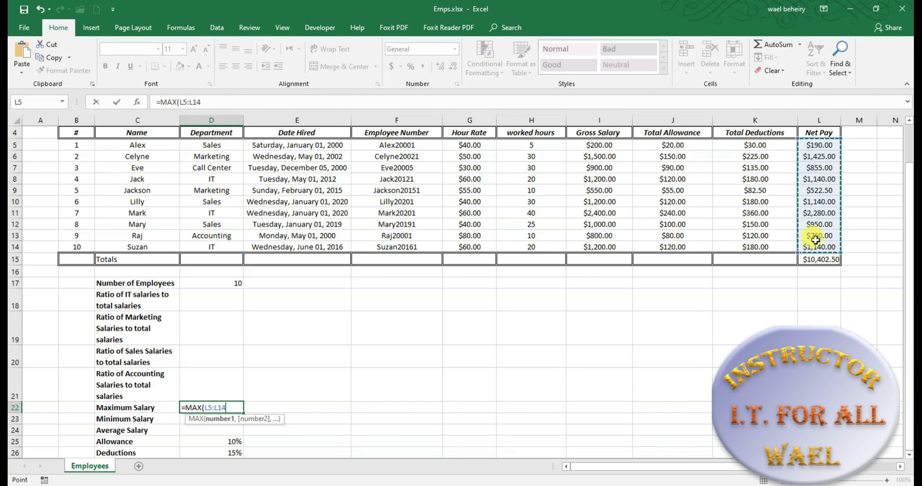
{"action": "type", "text": ")"}
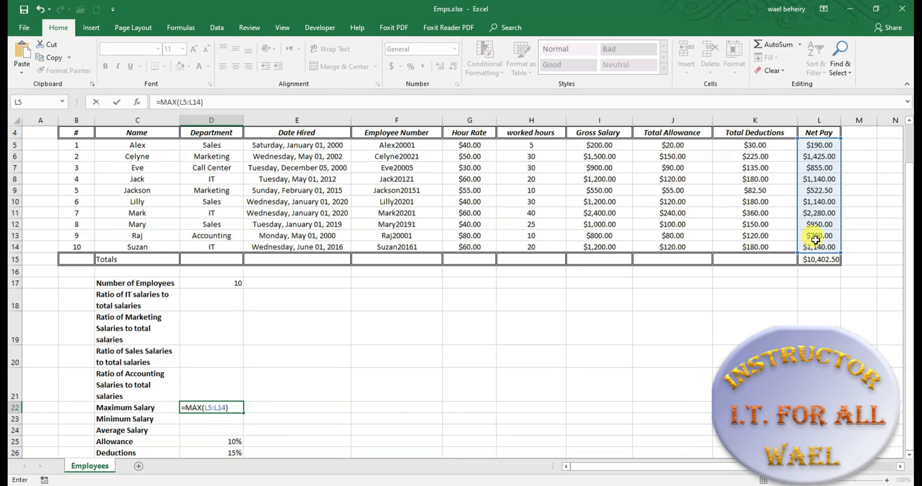
{"action": "key", "text": "Return"}
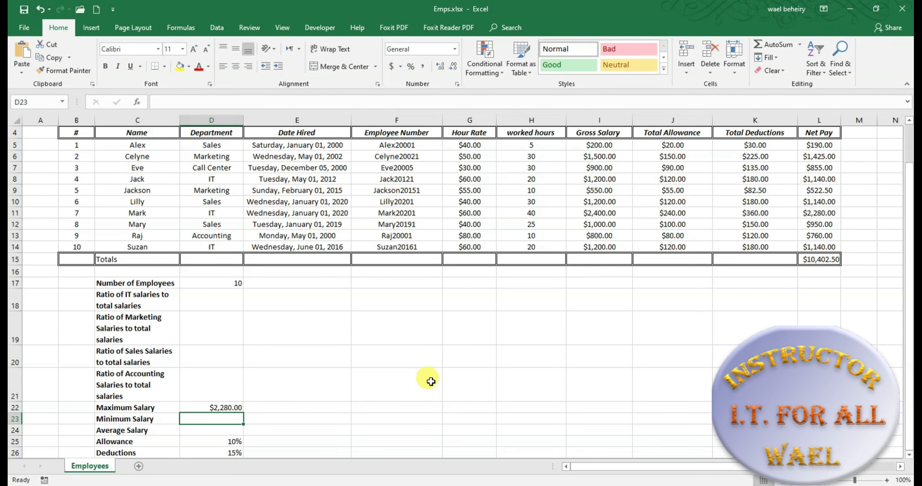
Step: Calculate the Minimum Salary in D23 from the Net Pay column with the formula =MIN(L5:L14)
{"action": "scroll", "coordinate": [431, 381], "scroll_direction": "down", "scroll_amount": 1}
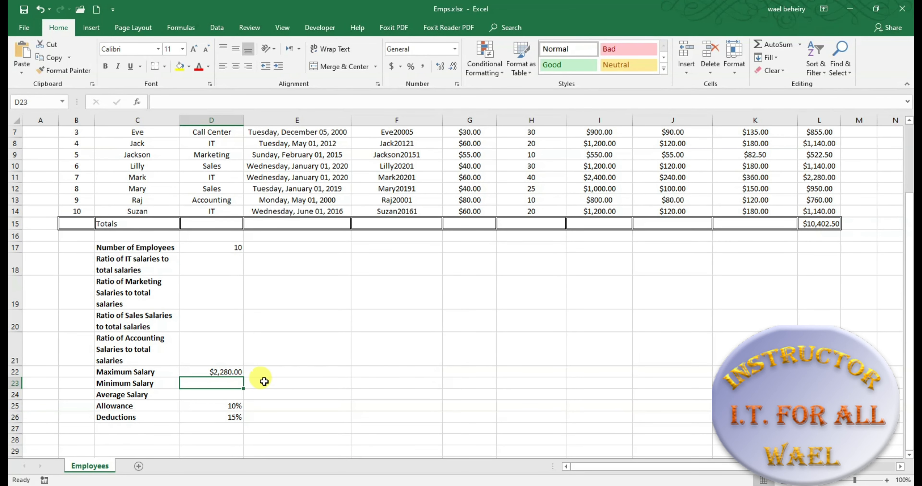
{"action": "left_click", "coordinate": [217, 395]}
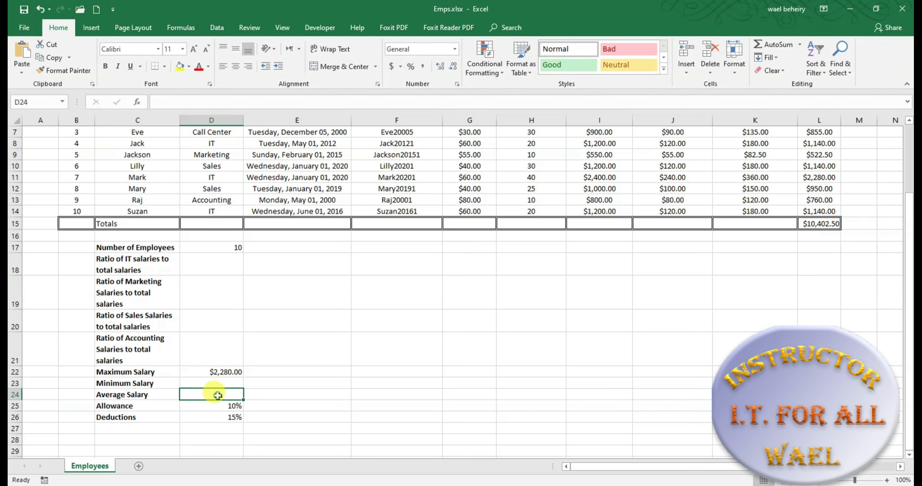
{"action": "left_click", "coordinate": [221, 382]}
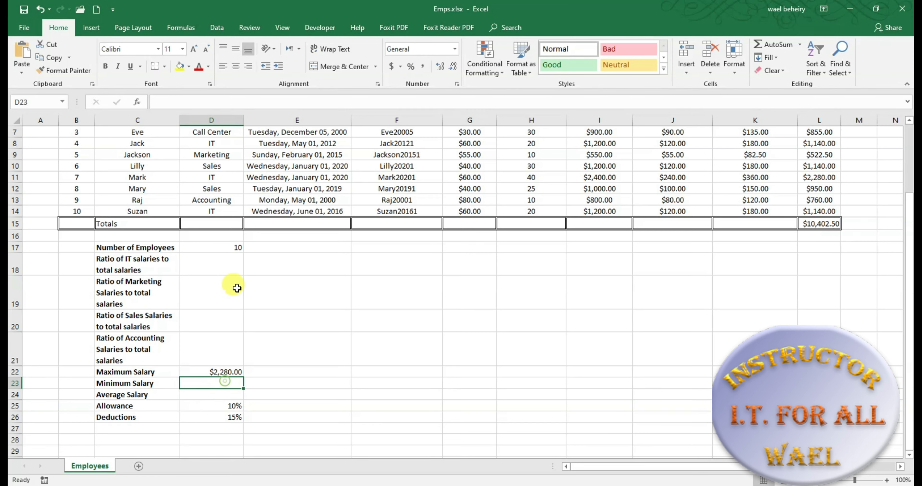
{"action": "left_click", "coordinate": [226, 102]}
{"action": "type", "text": "=M"}
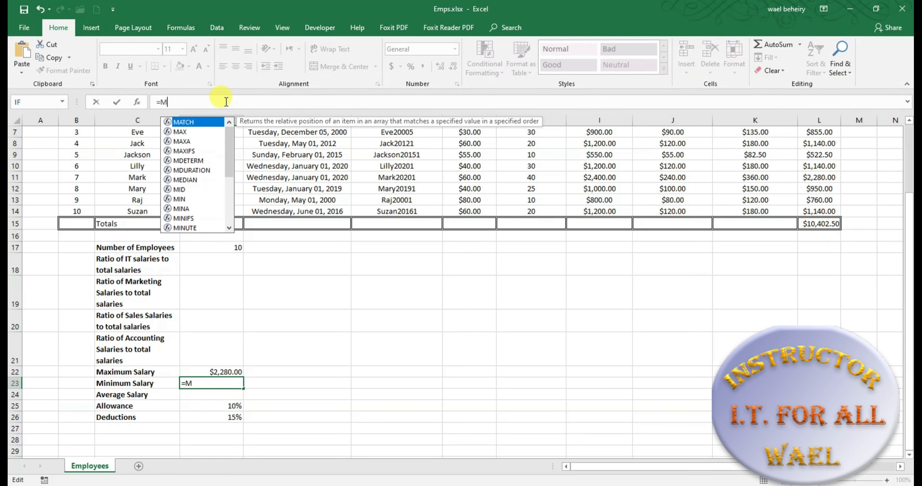
{"action": "type", "text": "I"}
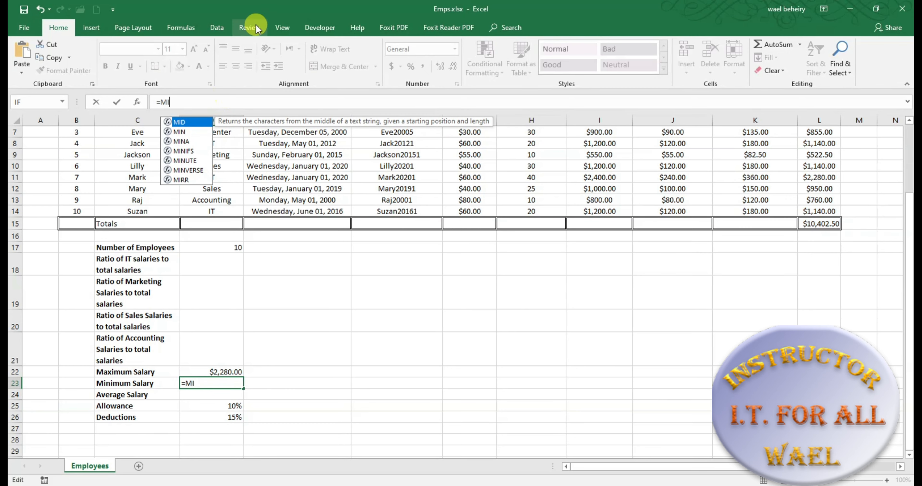
{"action": "double_click", "coordinate": [183, 132]}
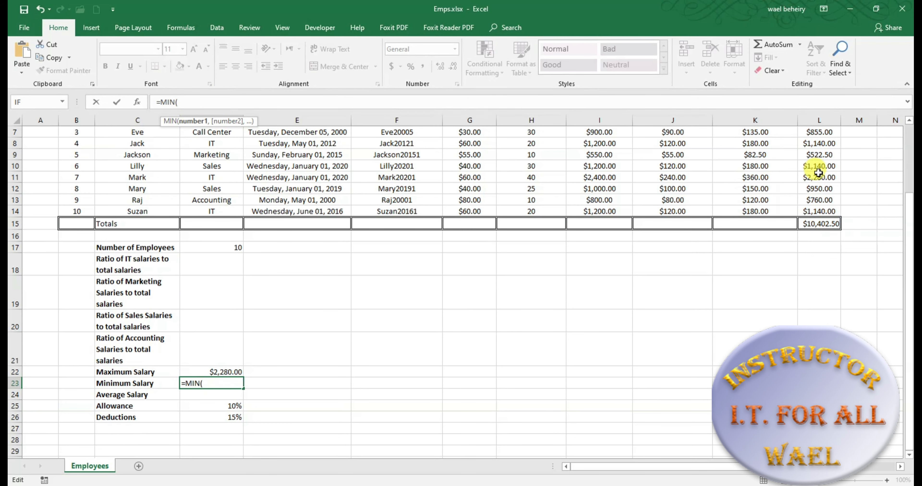
{"action": "left_click_drag", "start_coordinate": [911, 225], "coordinate": [911, 209]}
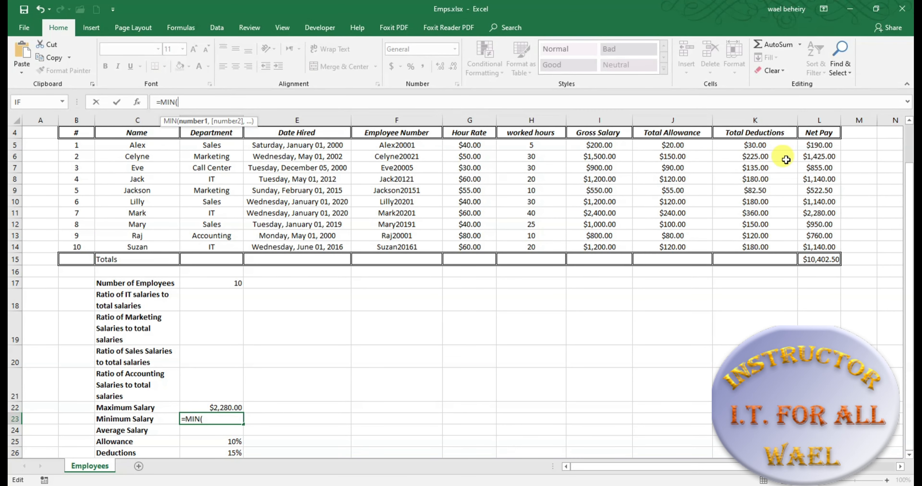
{"action": "left_click", "coordinate": [818, 147]}
{"action": "left_click_drag", "start_coordinate": [817, 146], "coordinate": [815, 238]}
{"action": "type", "text": ")"}
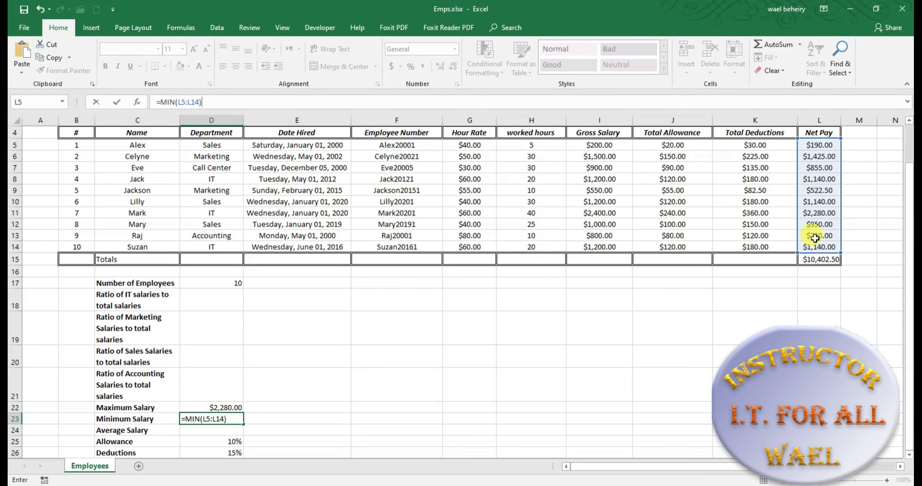
{"action": "key", "text": "Return"}
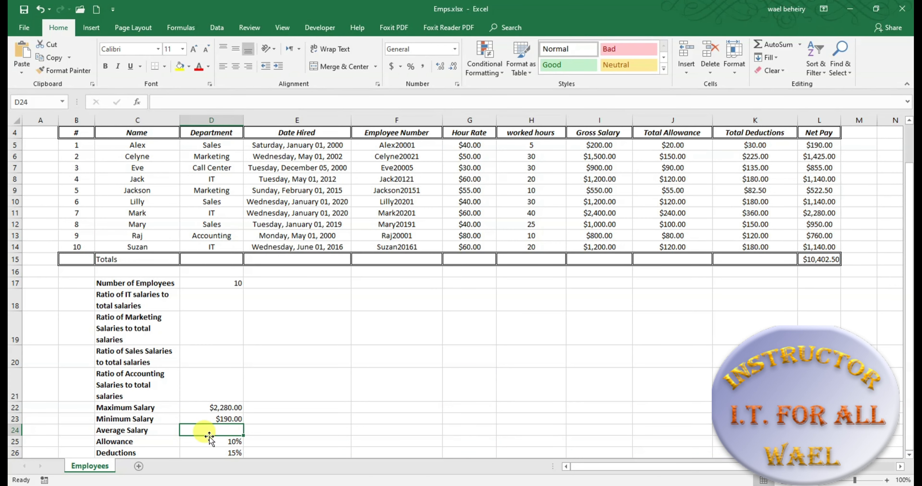
Step: Calculate the Average Salary in D24 with the formula =AVERAGE(L5:L14) and save the workbook
{"action": "left_click", "coordinate": [253, 103]}
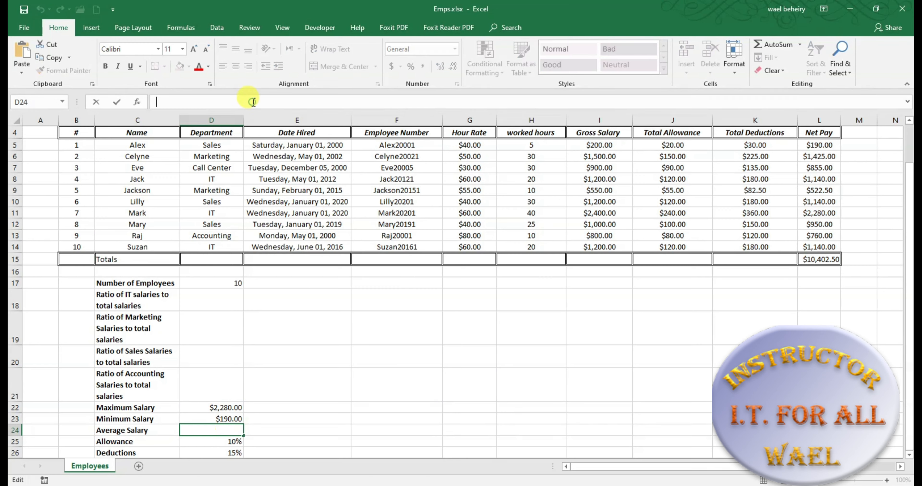
{"action": "type", "text": "=AVER"}
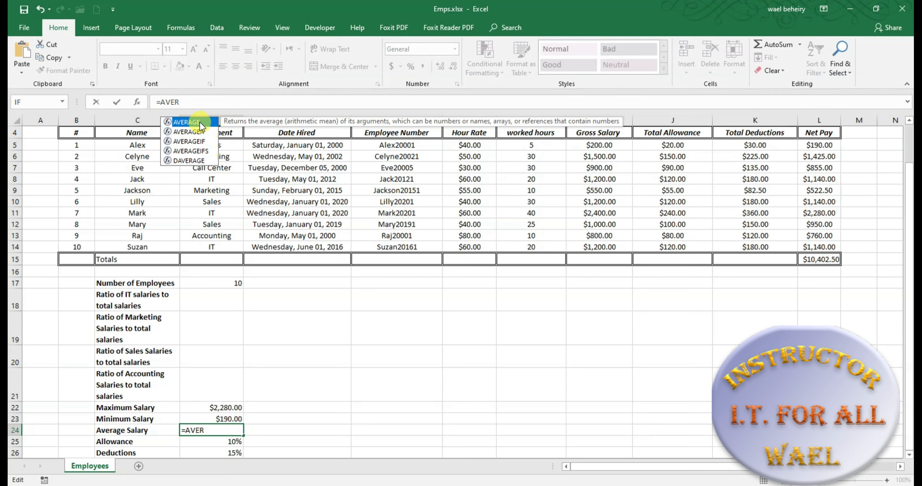
{"action": "double_click", "coordinate": [198, 122]}
{"action": "left_click_drag", "start_coordinate": [828, 146], "coordinate": [828, 249]}
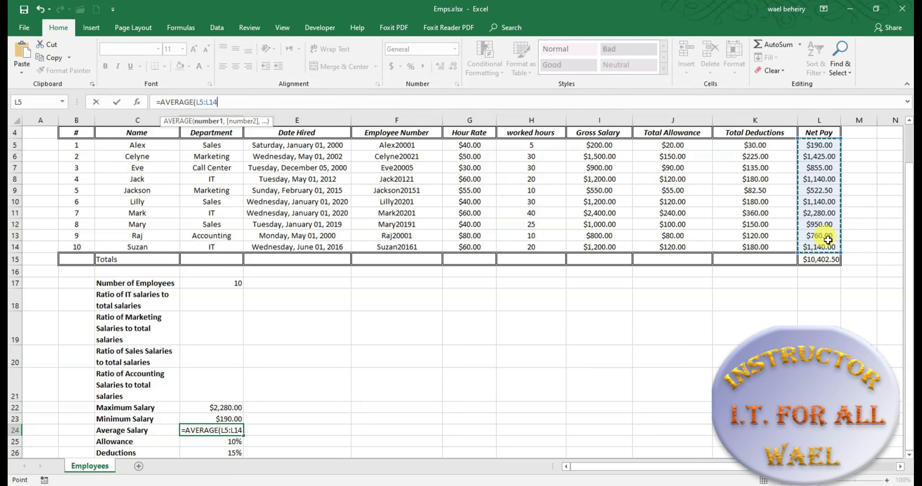
{"action": "type", "text": ")"}
{"action": "key", "text": "Return"}
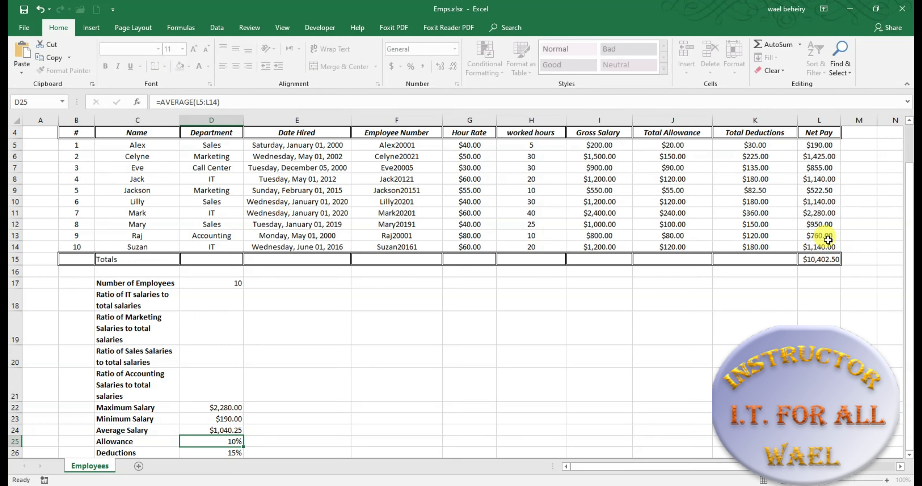
{"action": "left_click", "coordinate": [428, 373]}
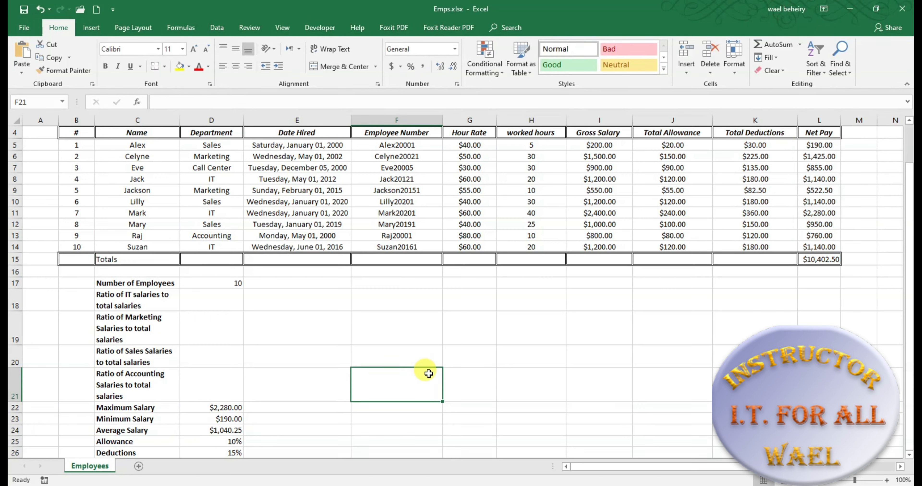
{"action": "left_click", "coordinate": [24, 9]}
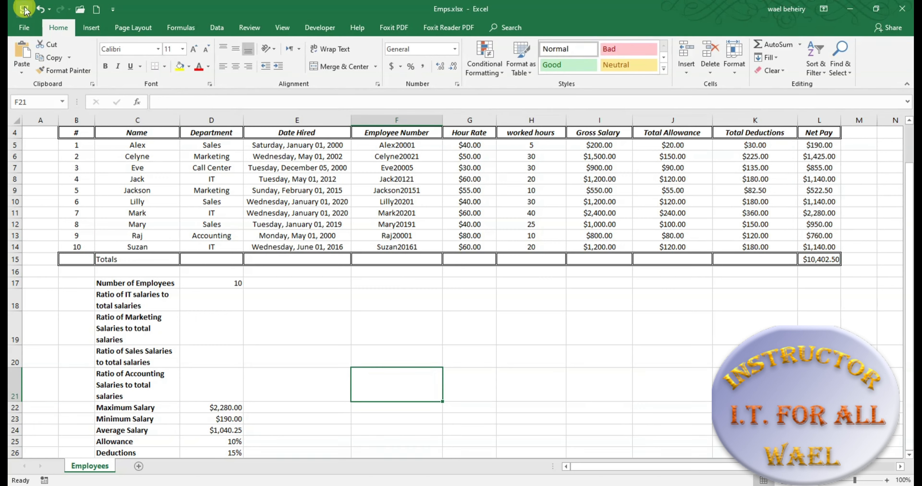